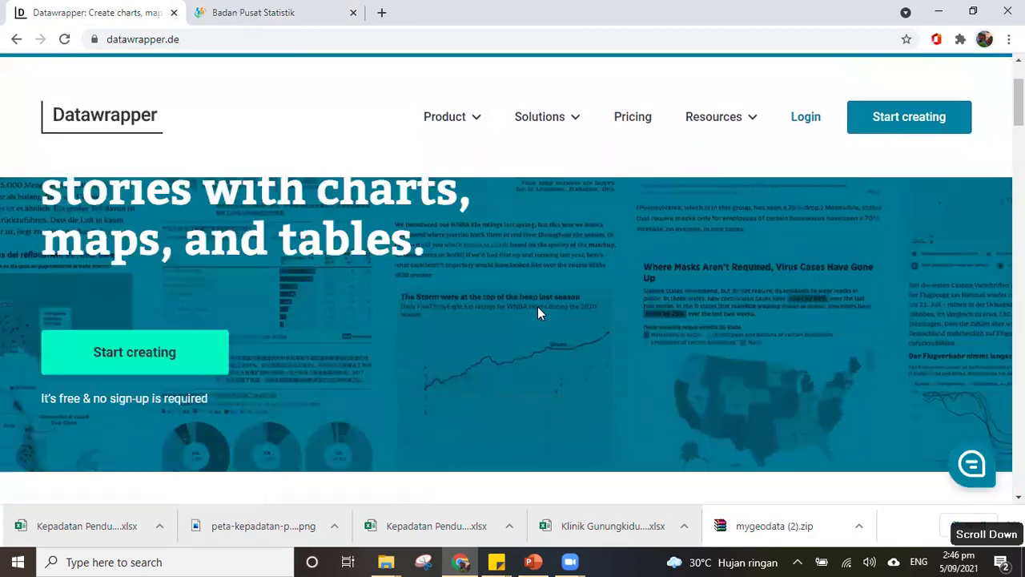
Step: Review the homepage overview of charts, maps and tables, and open the page about maps
scroll(512, 311, up, 1)
scroll(512, 310, down, 1)
scroll(512, 311, up, 1)
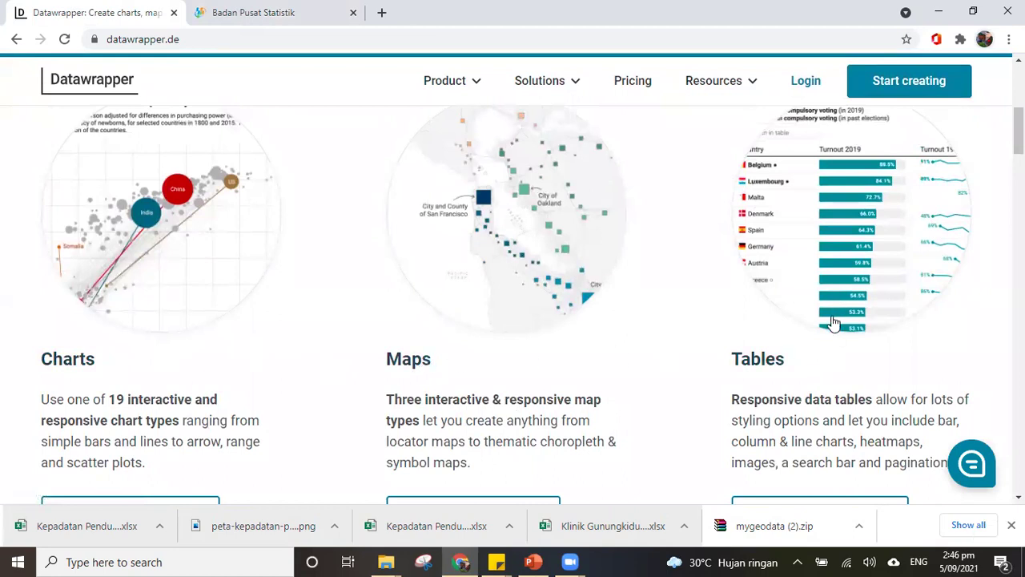
scroll(825, 273, down, 2)
scroll(728, 307, down, 2)
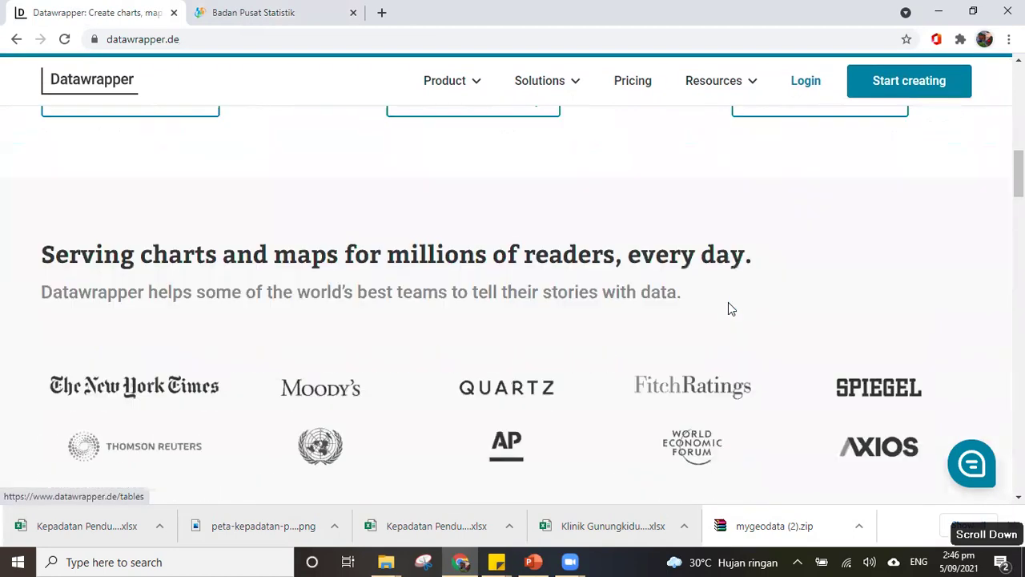
scroll(718, 304, up, 6)
scroll(714, 298, down, 2)
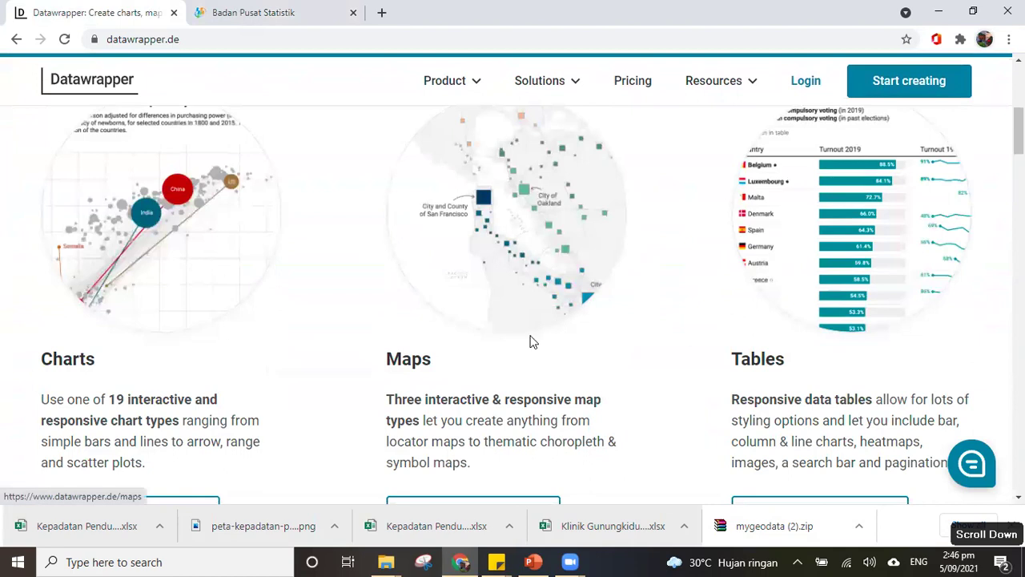
scroll(531, 341, down, 1)
click(476, 414)
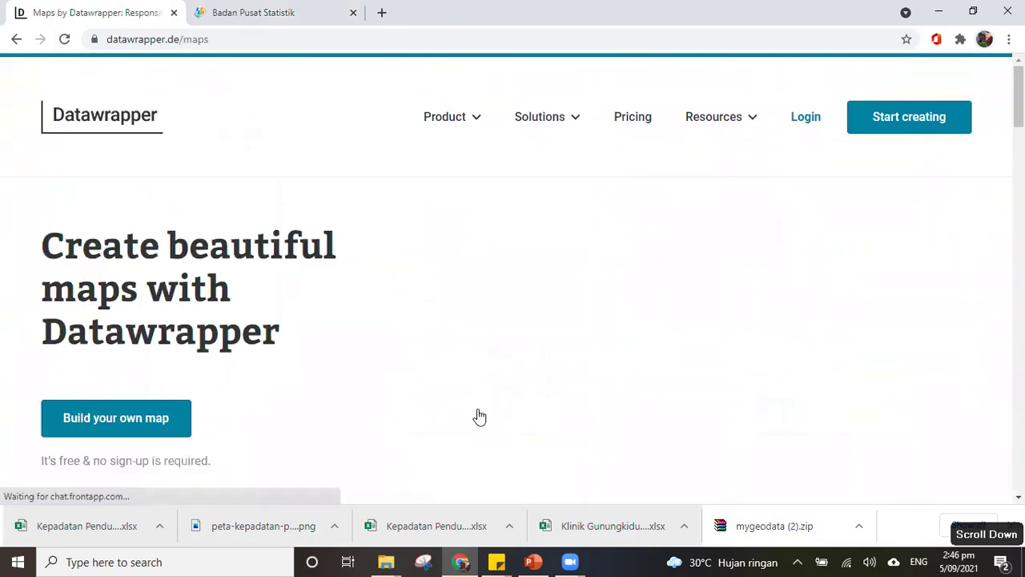
Step: Compare the choropleth, symbol and locator map descriptions, and open the page with more about choropleth maps
scroll(485, 360, down, 3)
scroll(485, 361, down, 2)
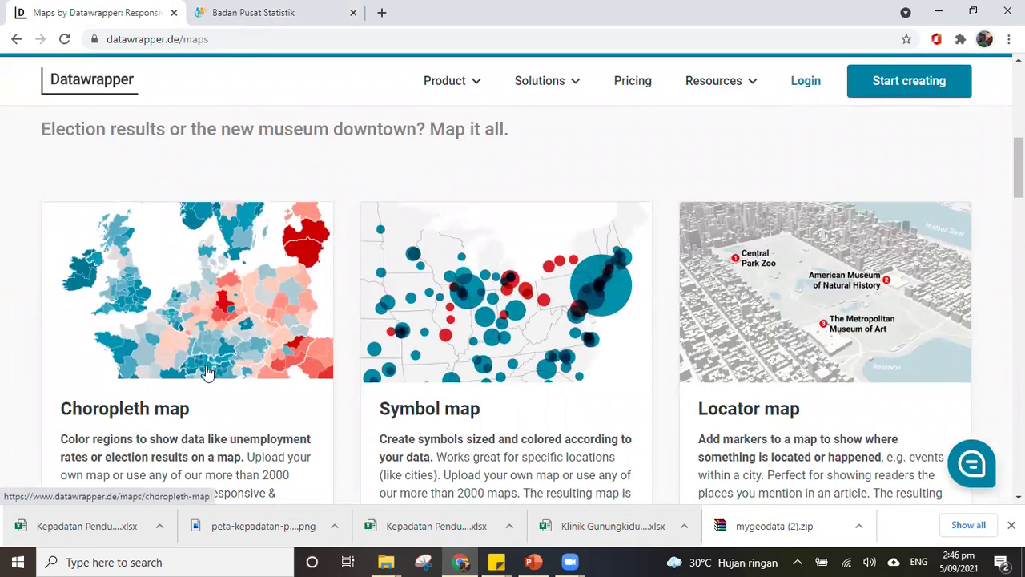
scroll(231, 360, down, 1)
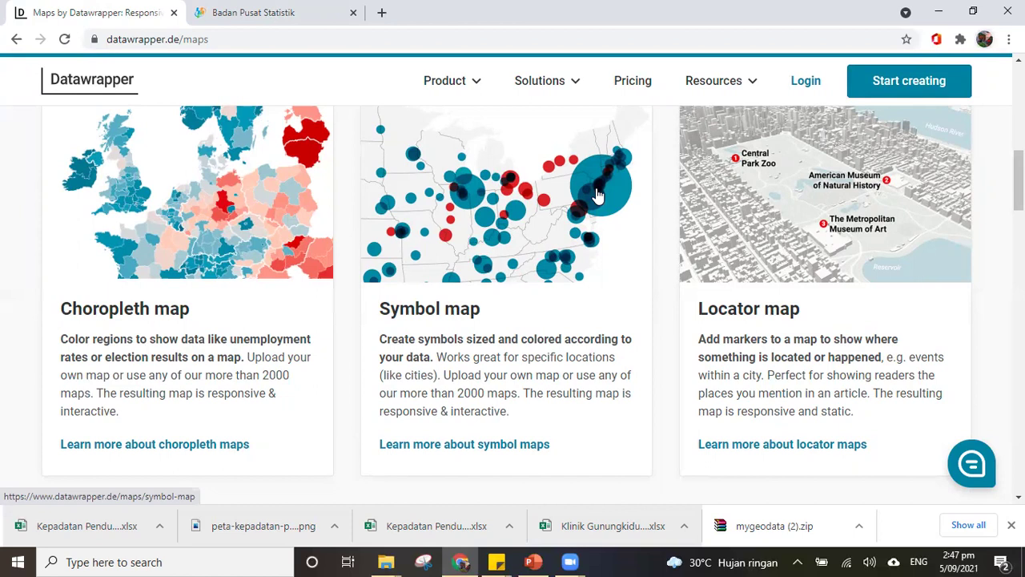
scroll(314, 243, down, 3)
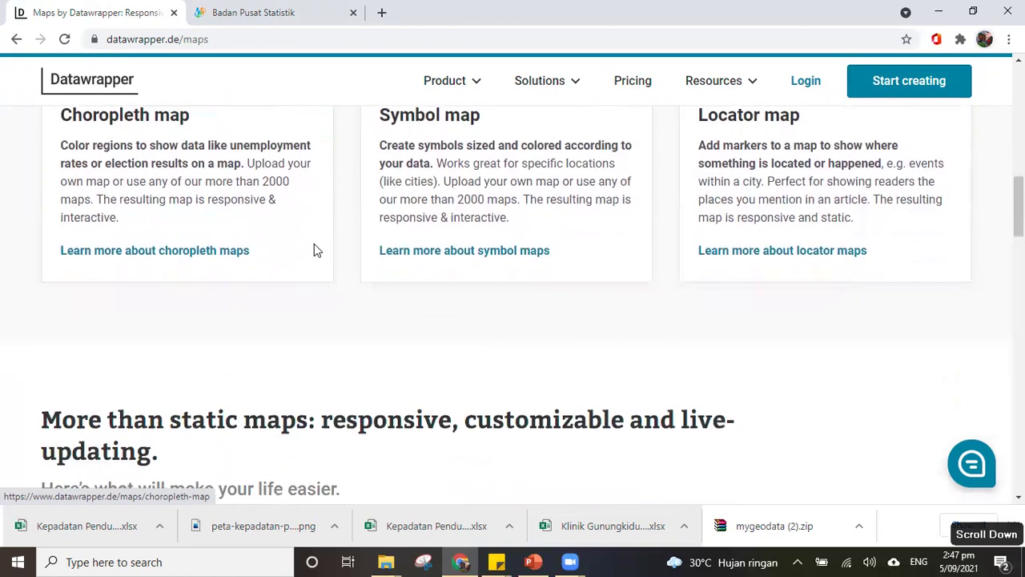
scroll(314, 256, up, 3)
scroll(259, 280, down, 6)
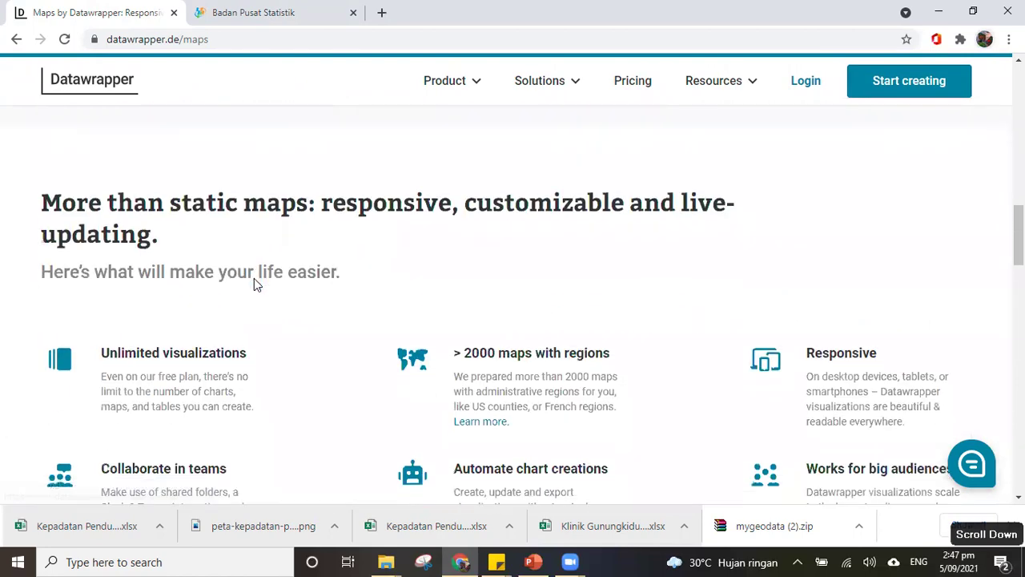
scroll(256, 279, up, 9)
scroll(246, 281, down, 4)
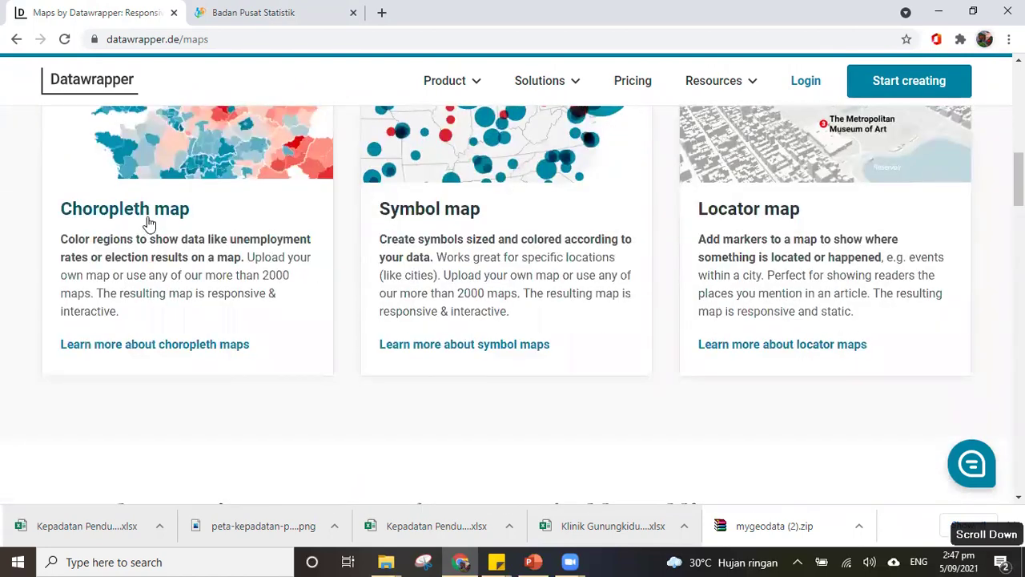
click(157, 345)
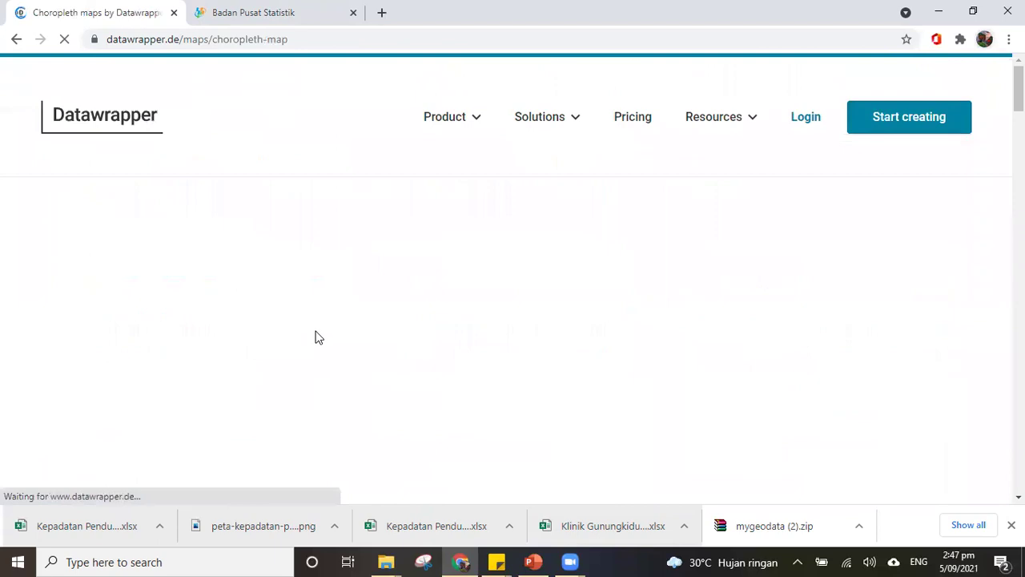
Step: Examine the basemap selection example and the country tooltips on the internet-use cartogram
scroll(542, 335, down, 10)
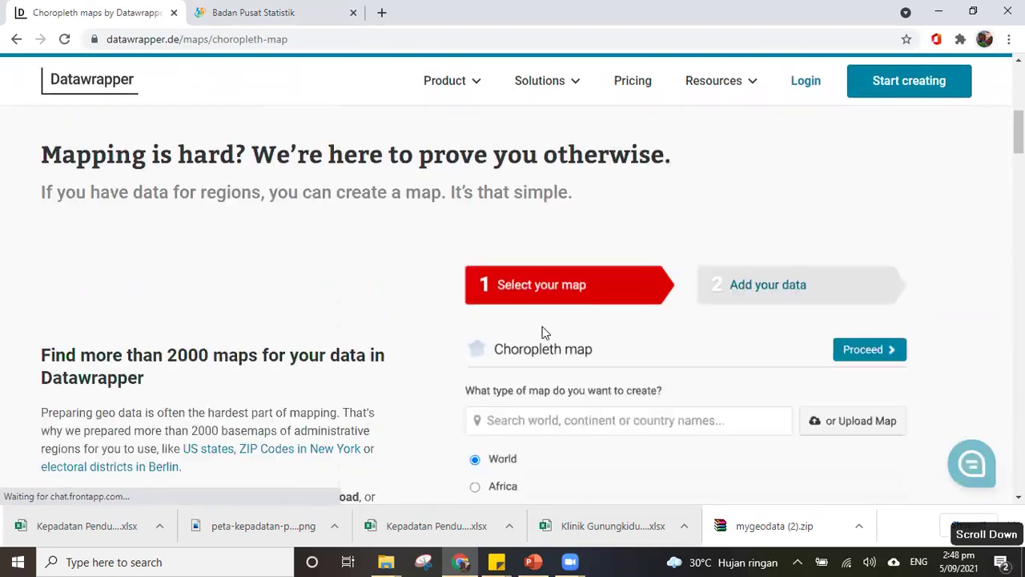
scroll(542, 329, up, 3)
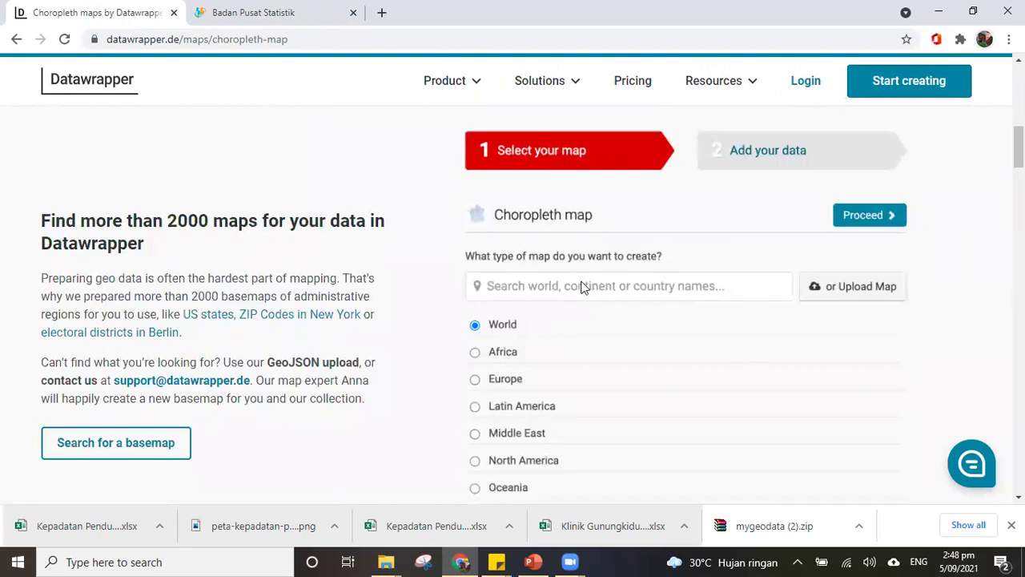
scroll(635, 286, down, 10)
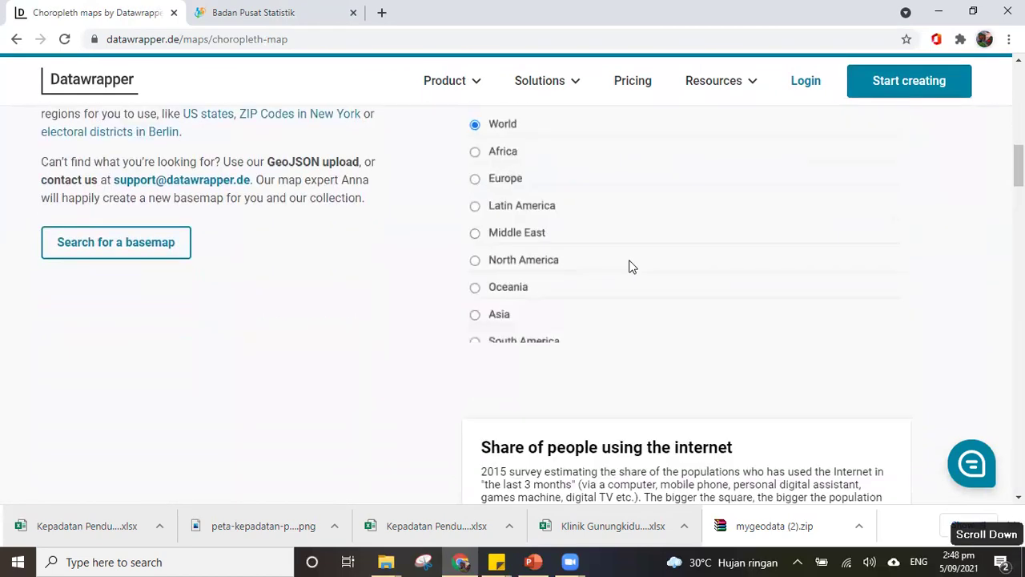
scroll(632, 252, up, 1)
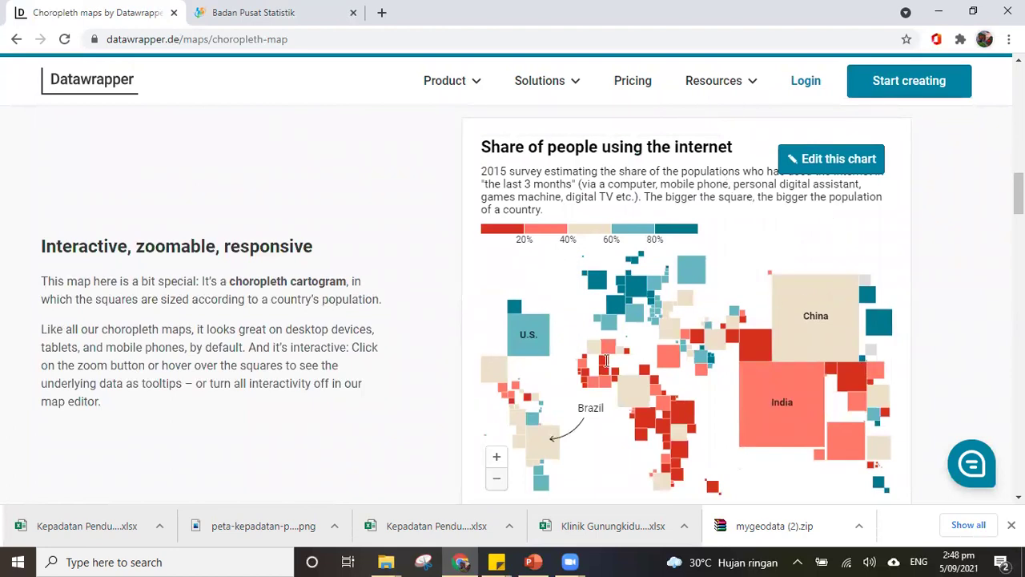
mouse_move(513, 351)
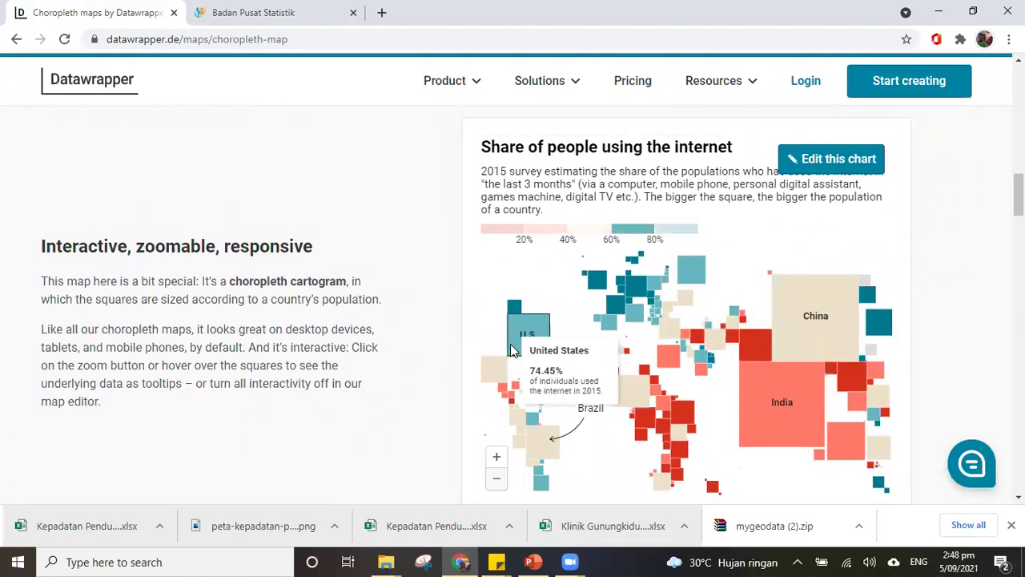
mouse_move(812, 405)
scroll(794, 373, down, 1)
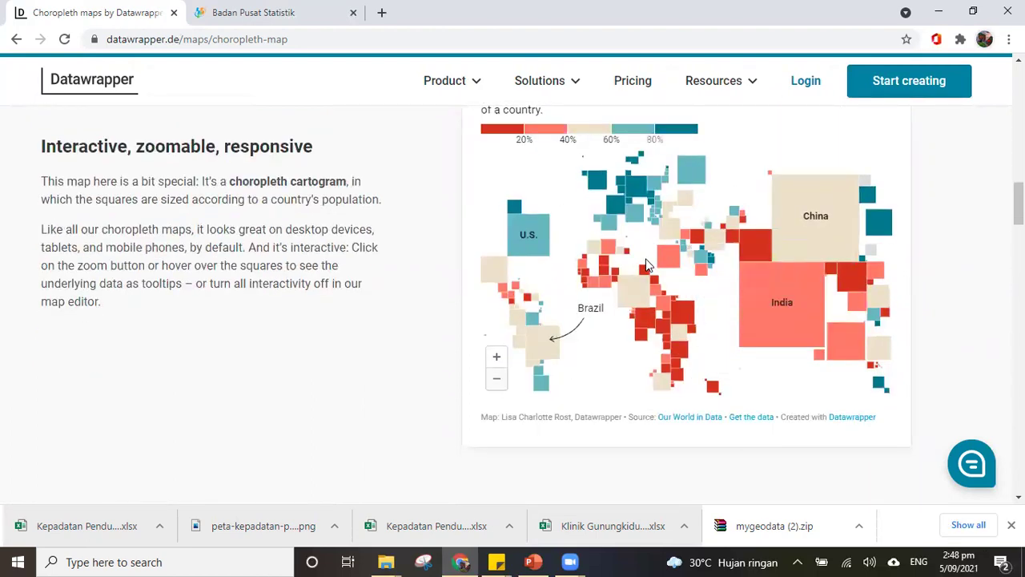
Step: Examine the color options section and the annotated map of Europe's population growth
scroll(594, 277, down, 1)
scroll(595, 277, down, 5)
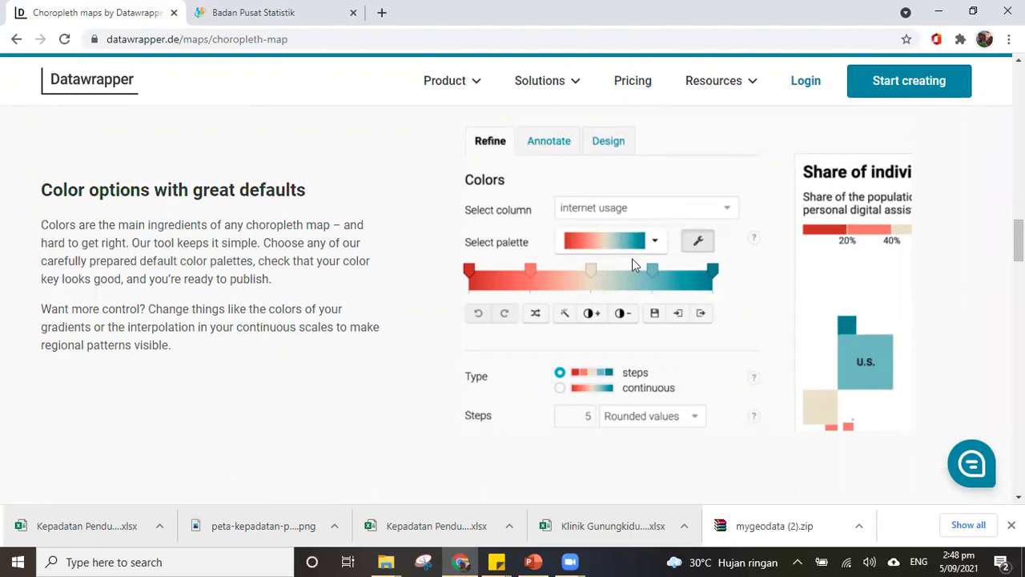
scroll(681, 313, down, 3)
scroll(662, 262, up, 3)
scroll(659, 262, down, 5)
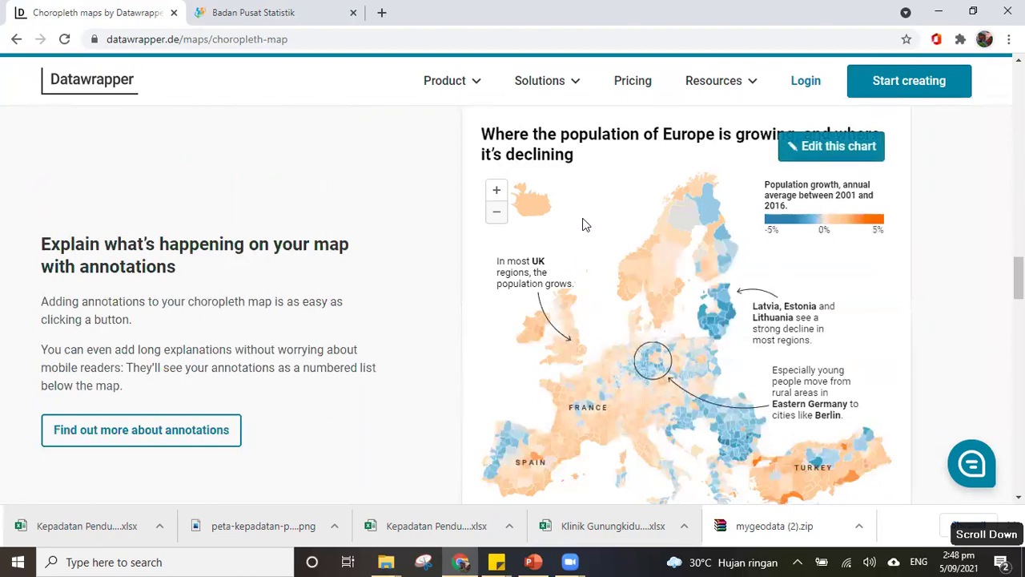
scroll(563, 311, up, 1)
scroll(563, 310, down, 2)
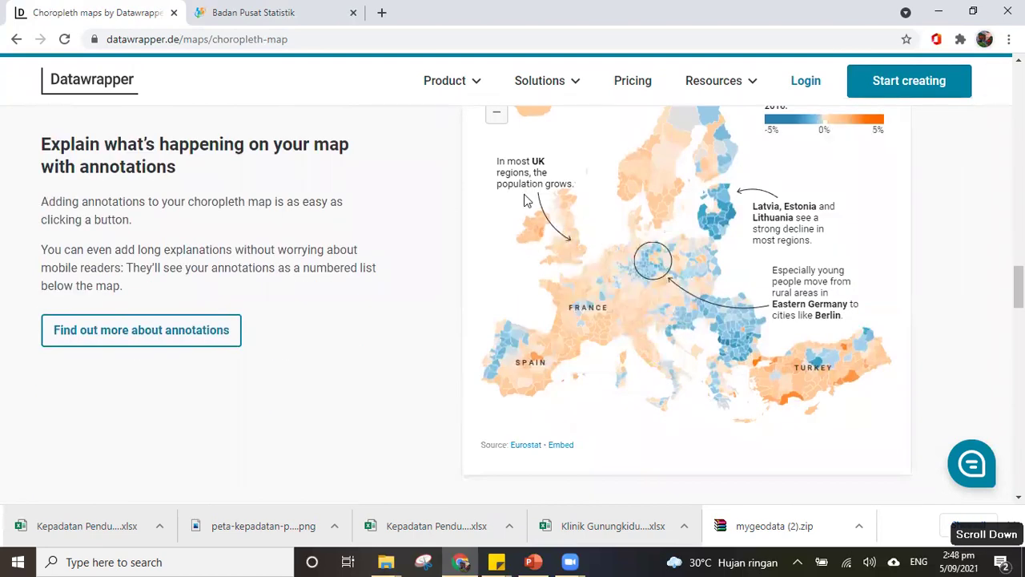
scroll(759, 295, up, 1)
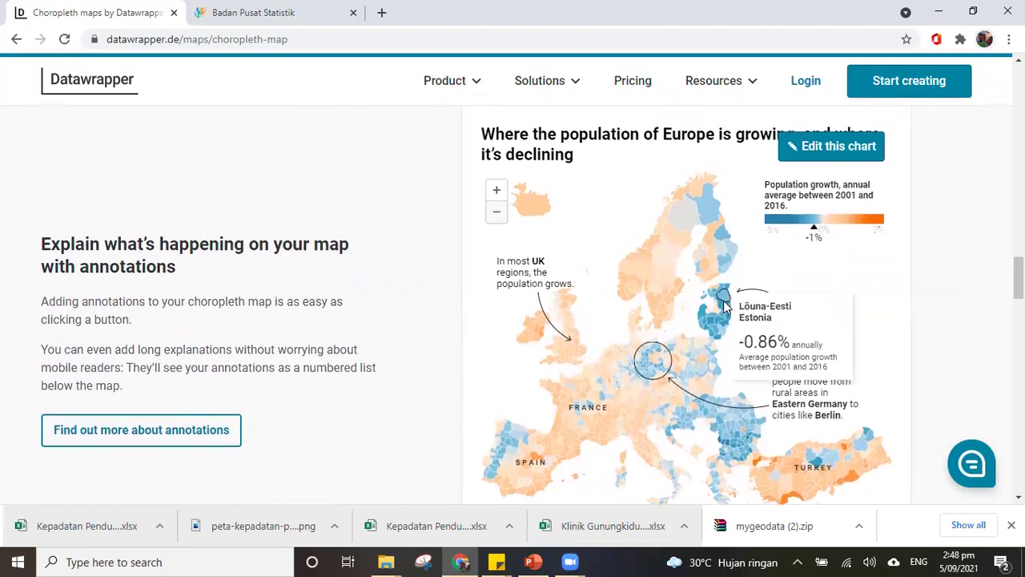
scroll(769, 313, down, 2)
scroll(705, 295, up, 1)
Step: Start creating a new visualization and make it a choropleth map
scroll(706, 299, up, 3)
scroll(718, 319, down, 1)
scroll(719, 317, up, 4)
scroll(719, 317, up, 7)
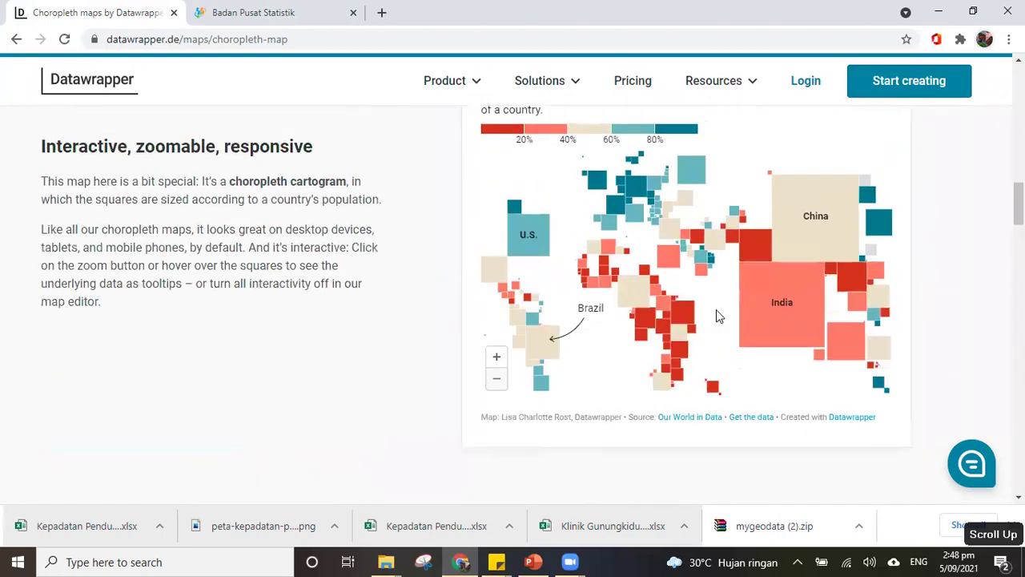
scroll(716, 314, up, 10)
scroll(696, 324, down, 5)
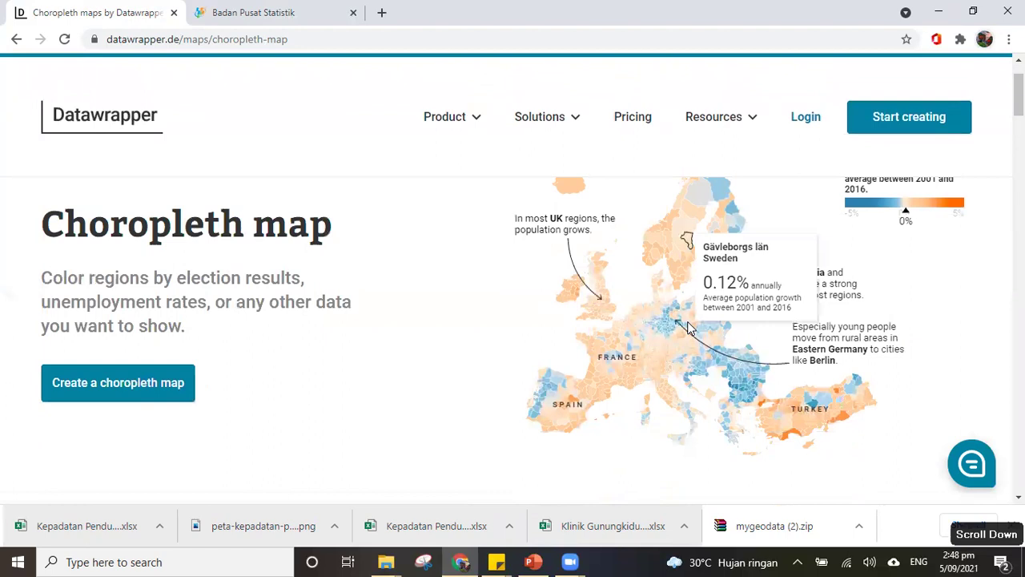
scroll(683, 320, down, 5)
scroll(678, 300, up, 10)
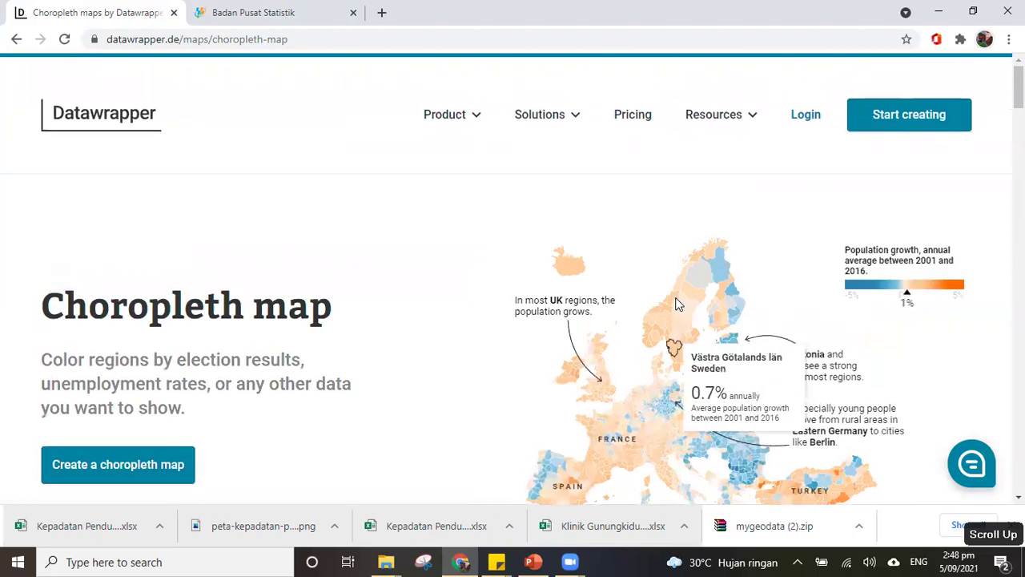
click(905, 117)
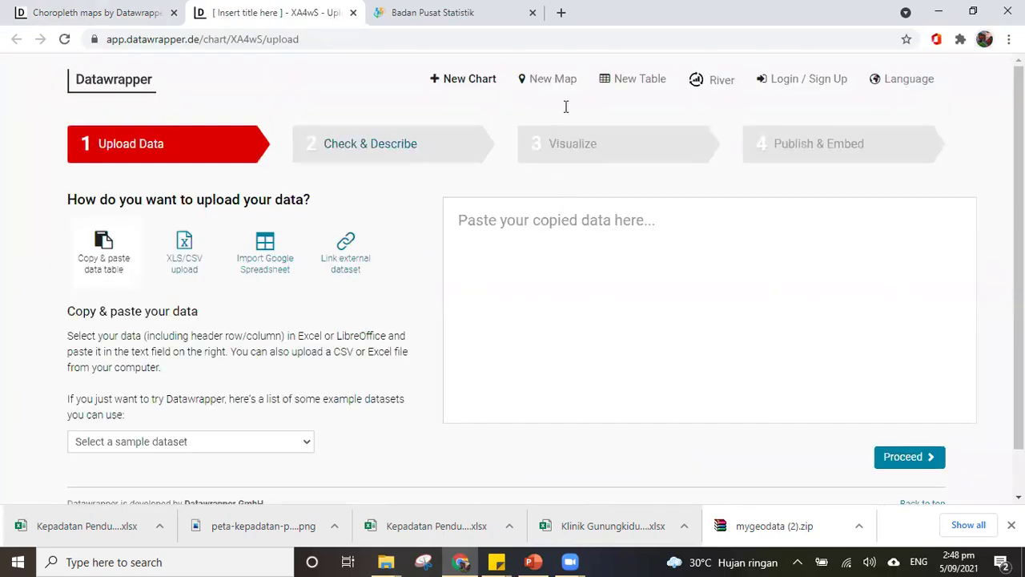
click(566, 88)
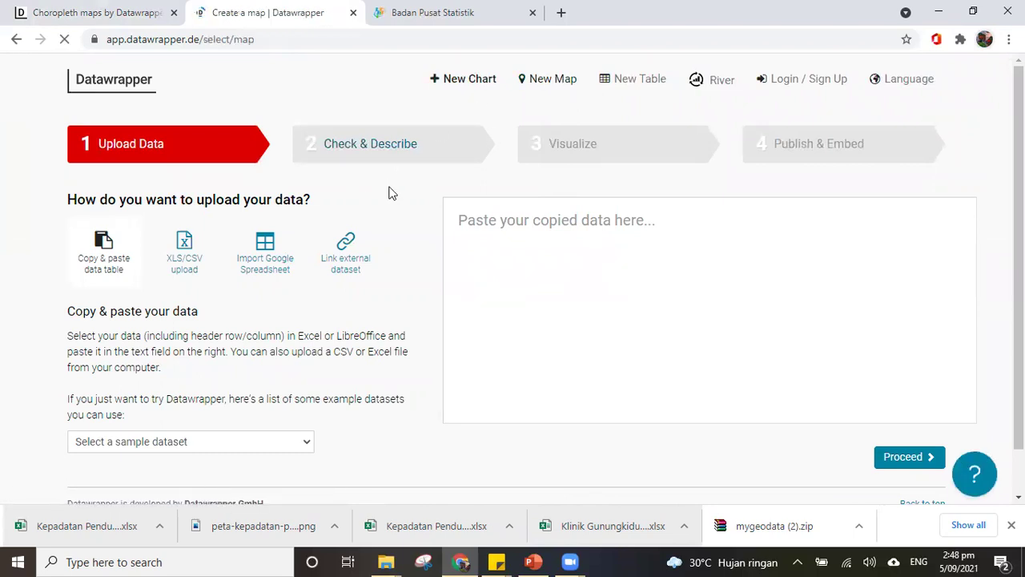
click(168, 415)
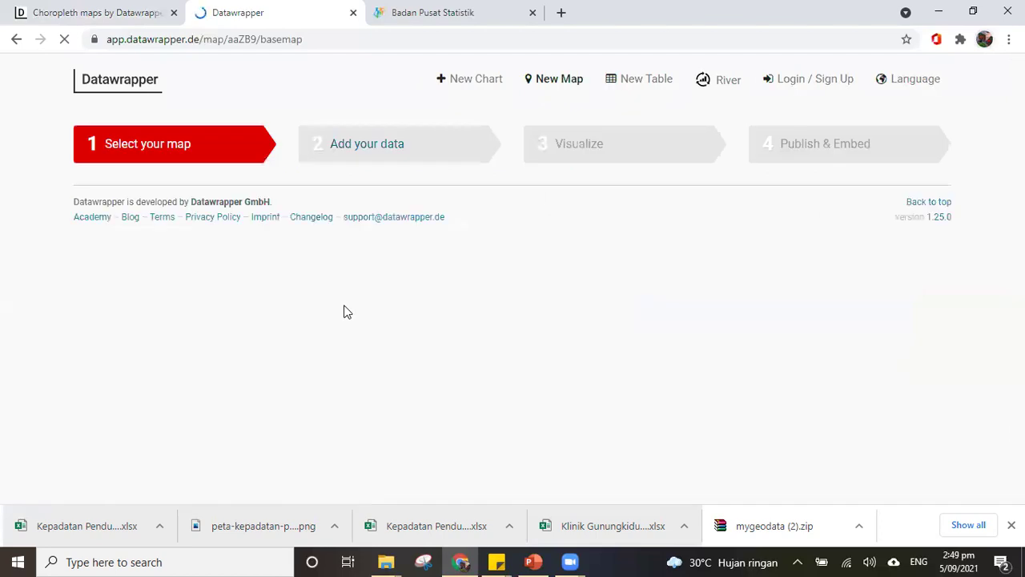
Step: Search the basemaps for "Indones", select Indonesia » Autonomous Provinces (2018), and proceed to adding data
click(346, 274)
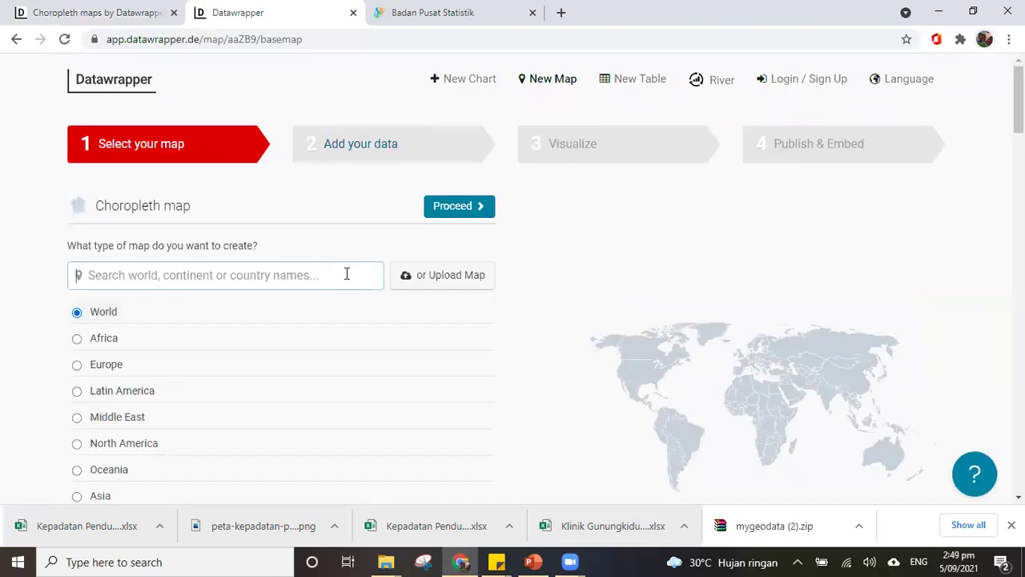
text(I)
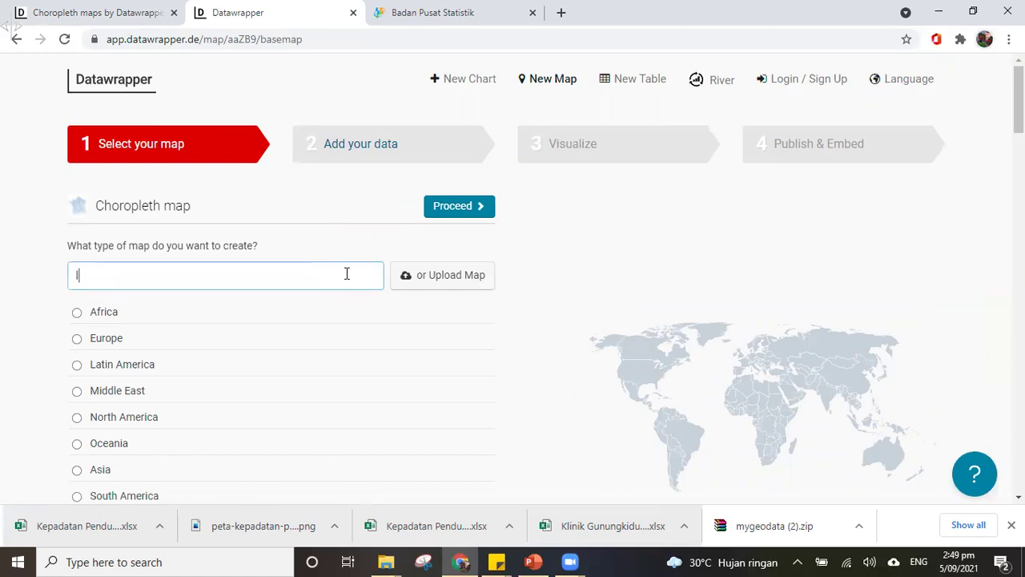
text(ndones)
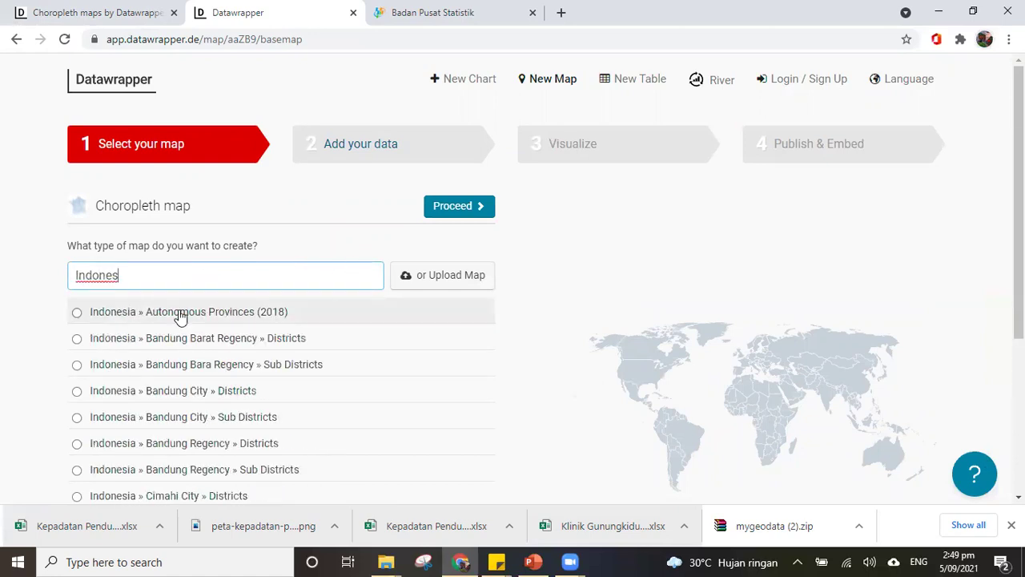
scroll(179, 318, down, 5)
scroll(181, 318, up, 1)
scroll(179, 318, up, 3)
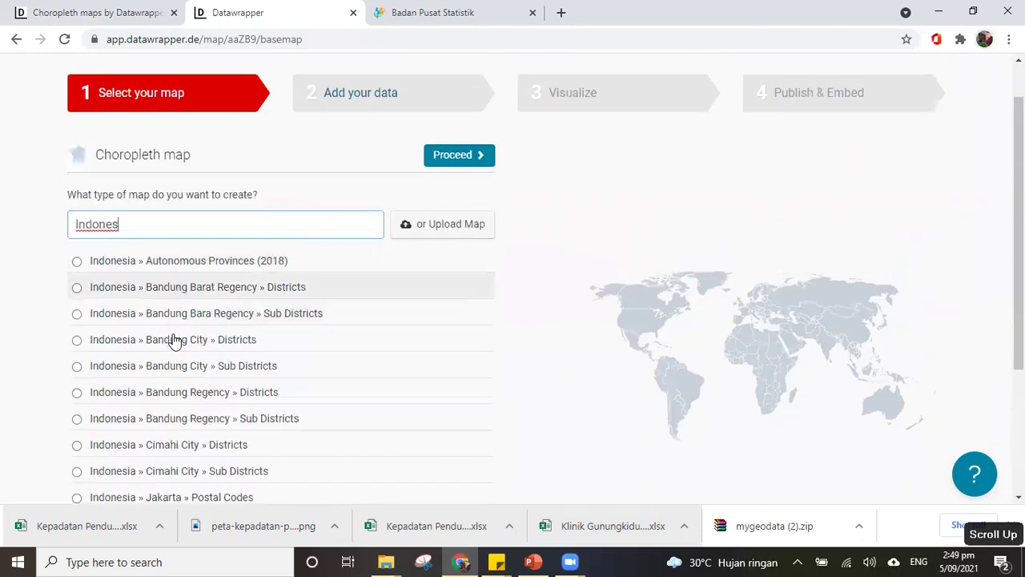
click(182, 272)
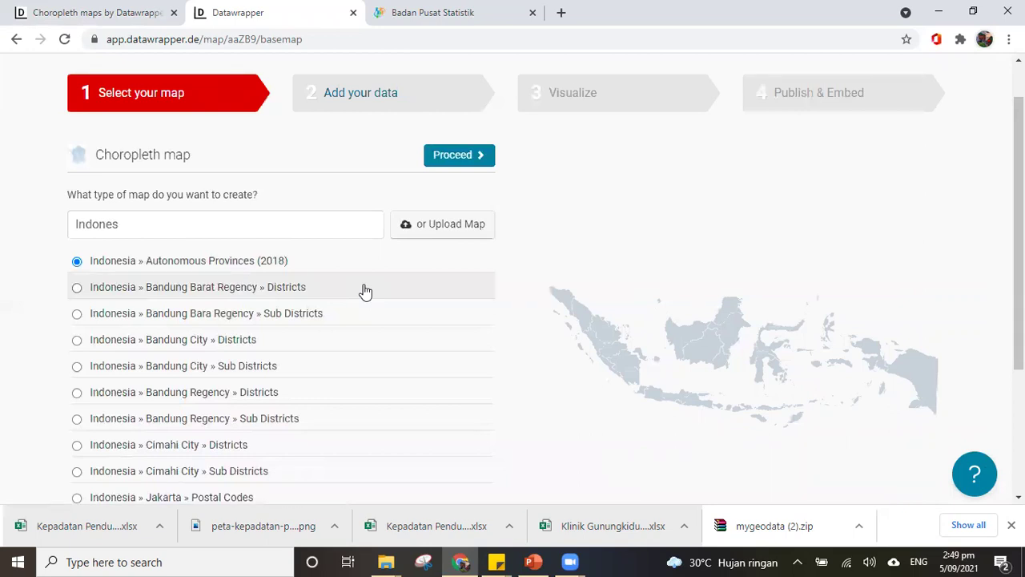
mouse_move(424, 222)
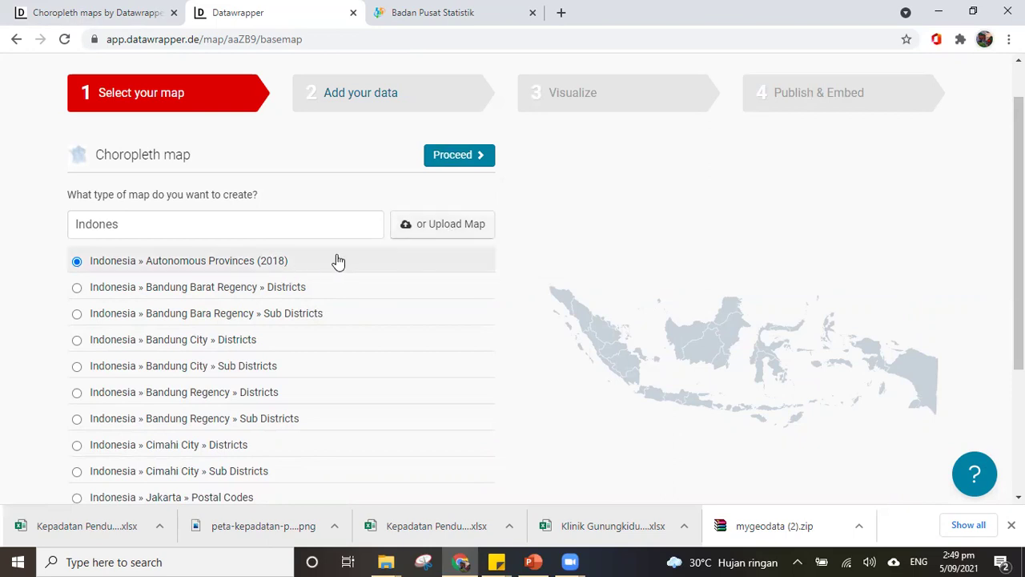
click(443, 157)
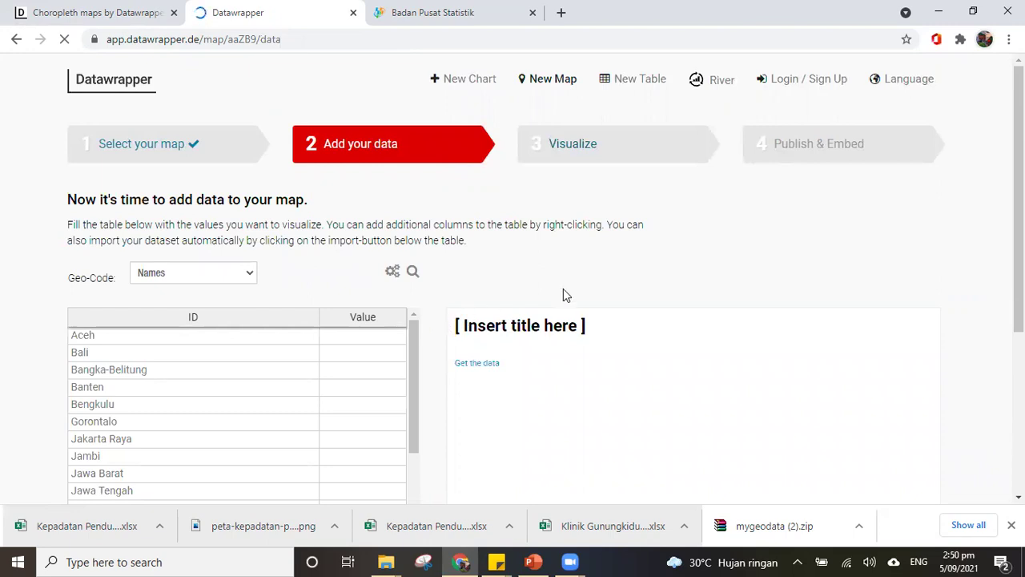
Step: Enter trial values in the data table: 100 for Aceh, 300 for Bali, 250 for Bangka-Belitung and 500 for Banten
scroll(999, 139, down, 3)
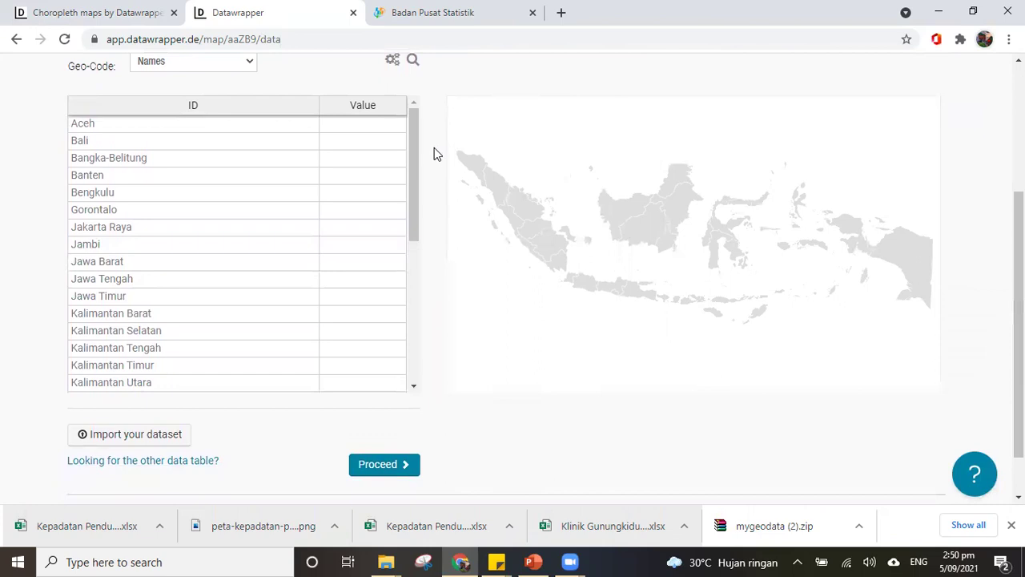
drag(413, 139, 407, 118)
click(358, 128)
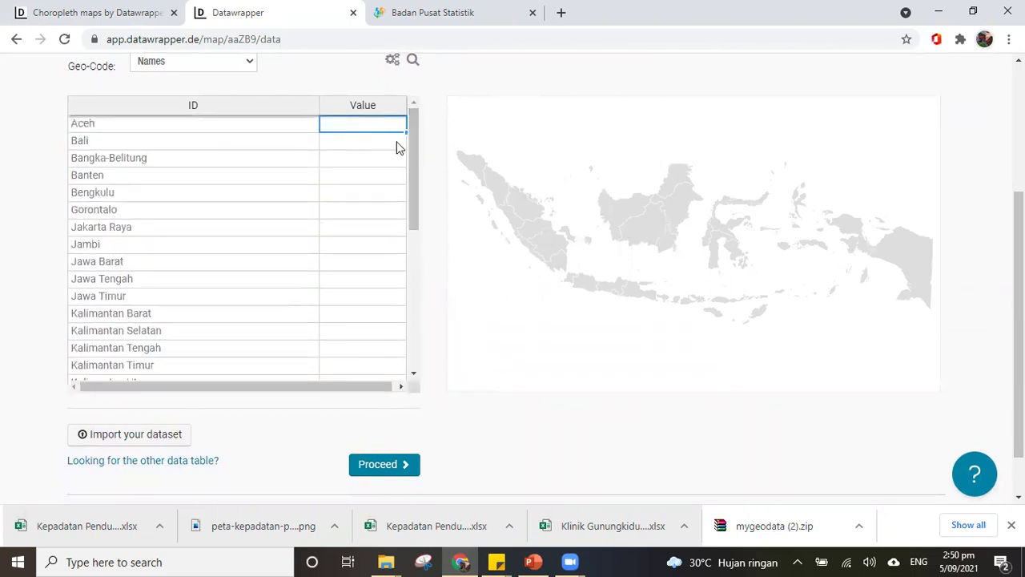
text(100)
key(Return)
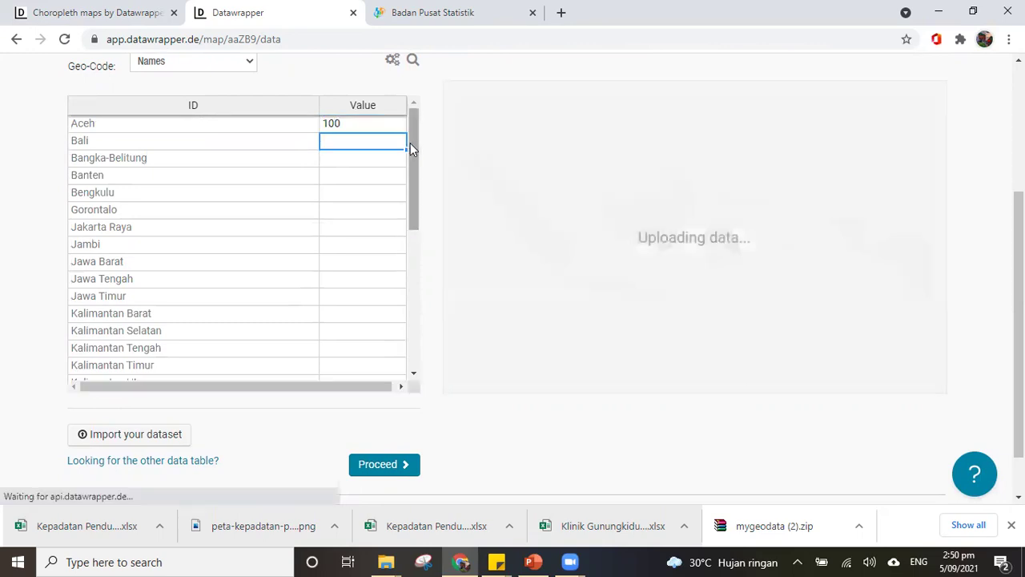
text(300)
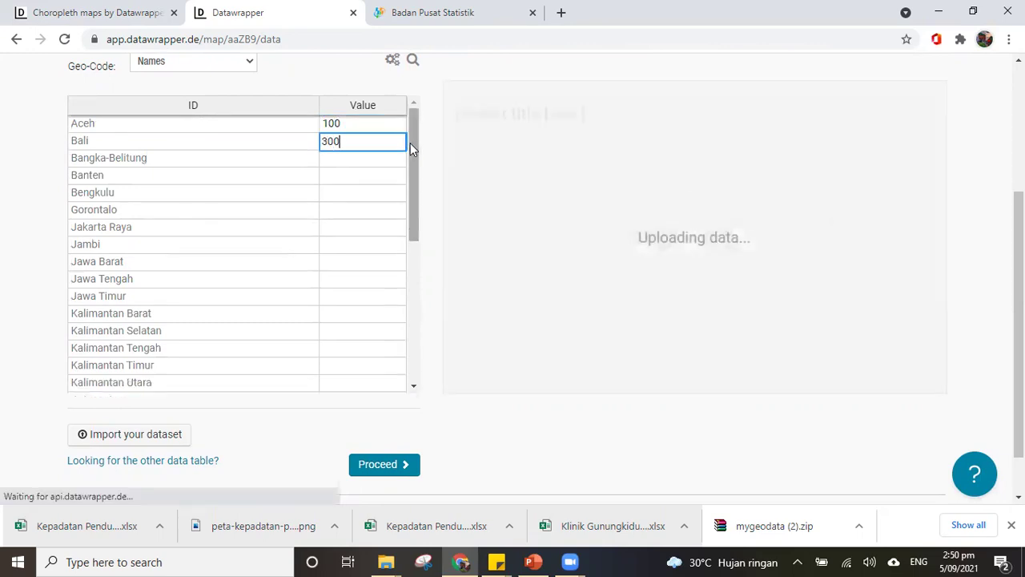
key(Return)
text(250)
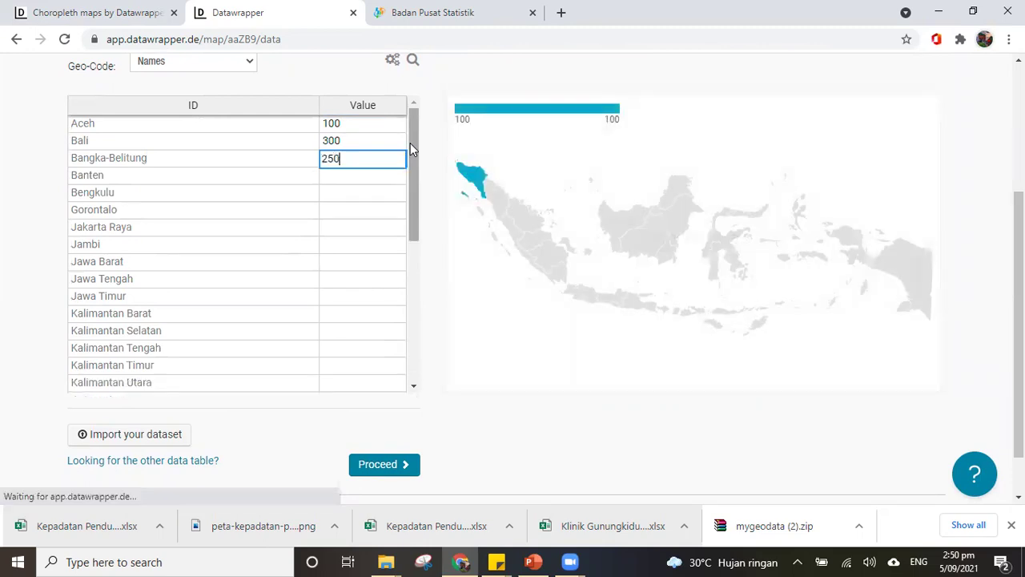
key(Return)
text(500)
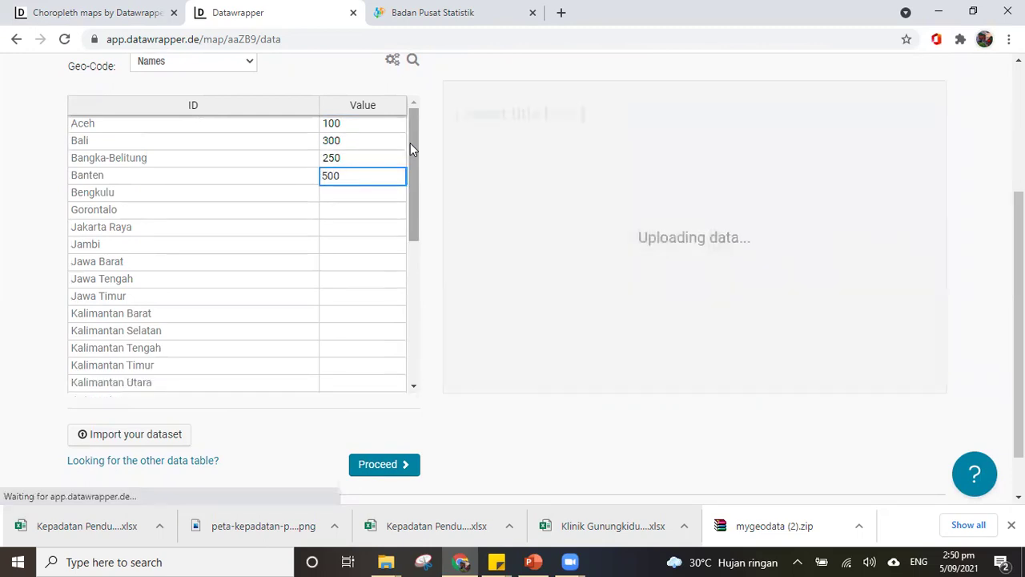
key(Return)
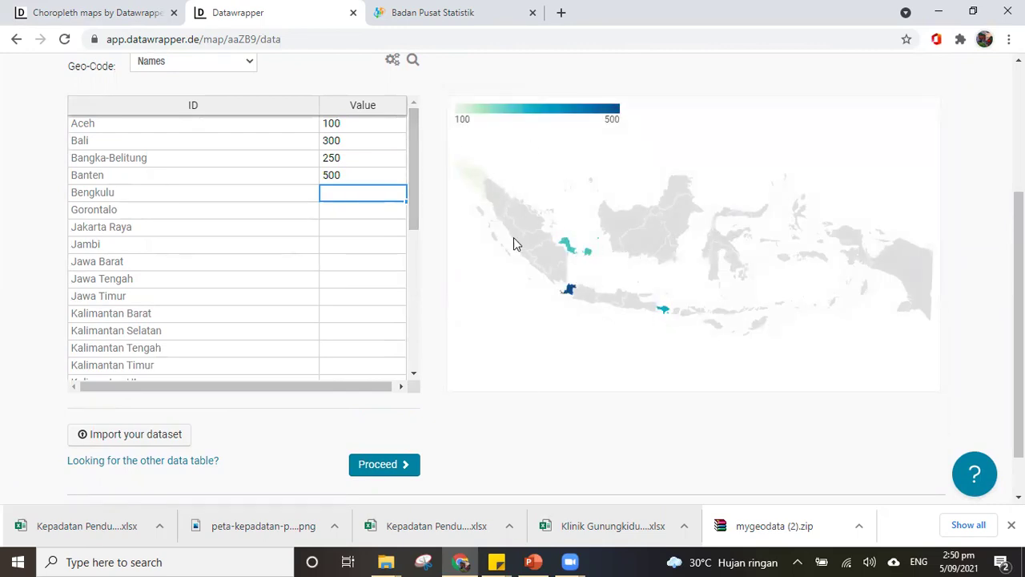
Step: Clear the trial values from the Aceh through Banten rows of the data table
scroll(360, 194, up, 3)
scroll(355, 265, down, 1)
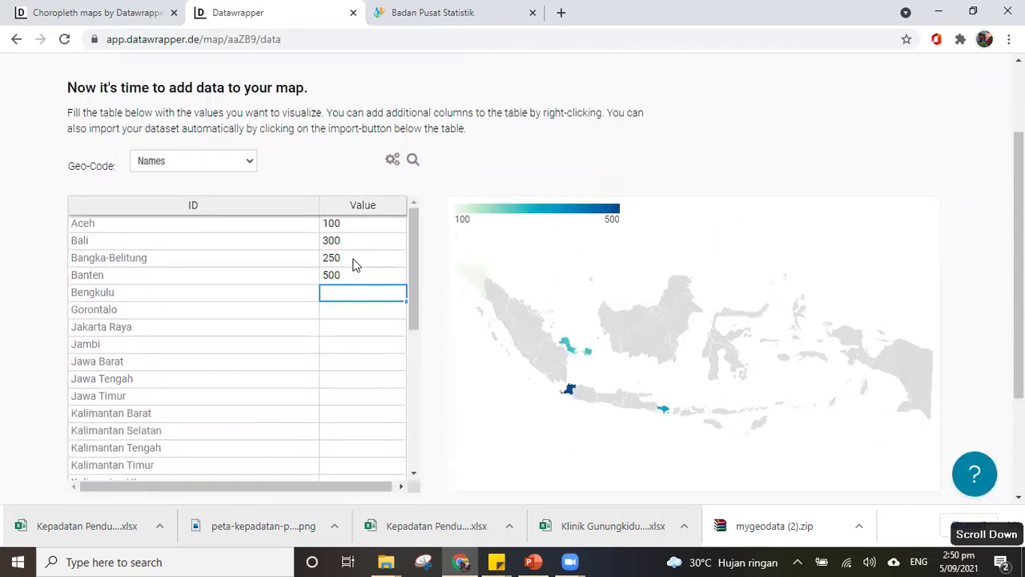
click(356, 228)
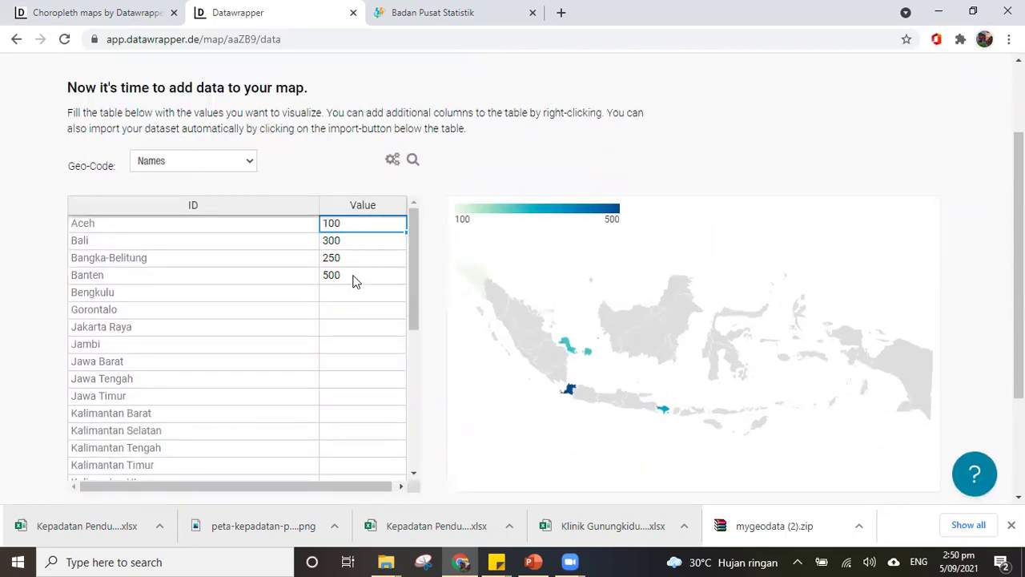
shift+click(350, 276)
key(Delete)
click(349, 276)
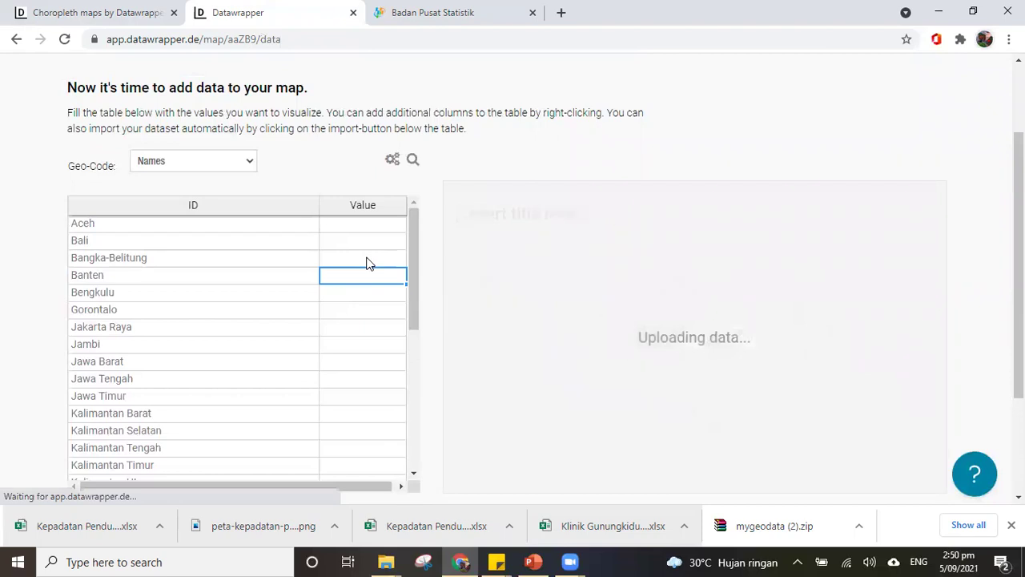
Step: Examine the full province list in the data table, and switch to PowerPoint to review the slide listing the mapping workflow
scroll(247, 291, down, 6)
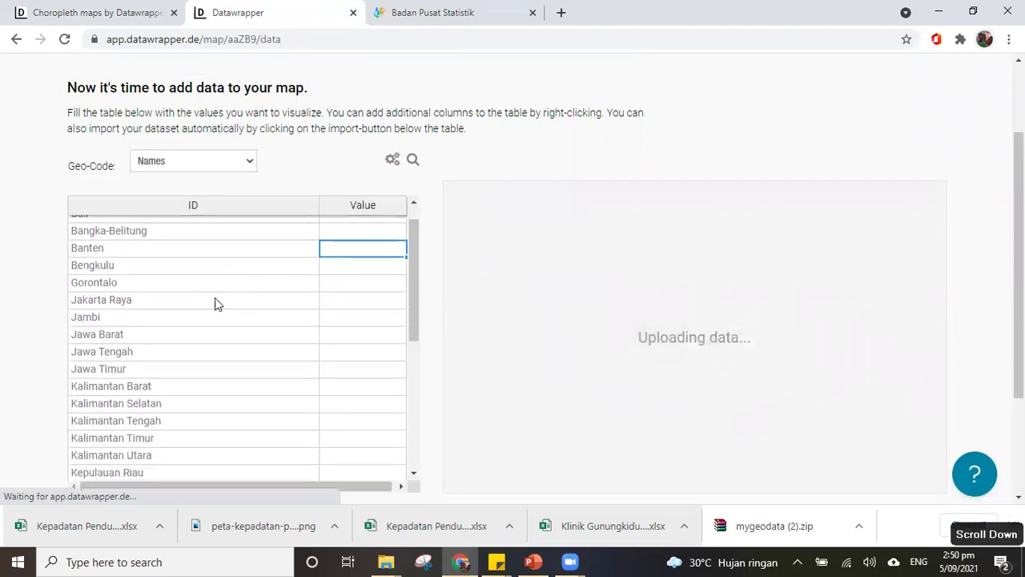
scroll(32, 325, down, 3)
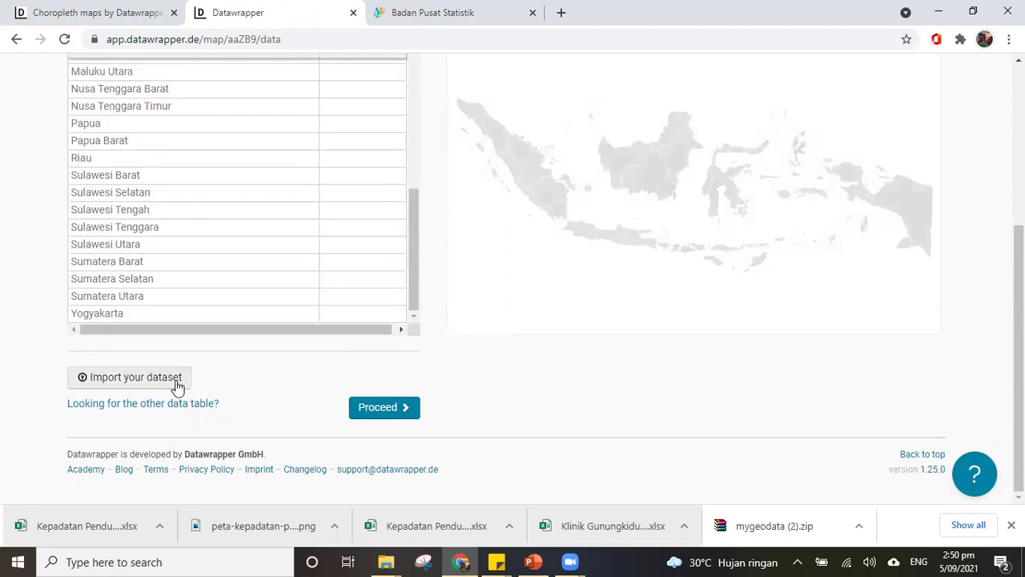
scroll(312, 322, up, 2)
scroll(312, 322, up, 2)
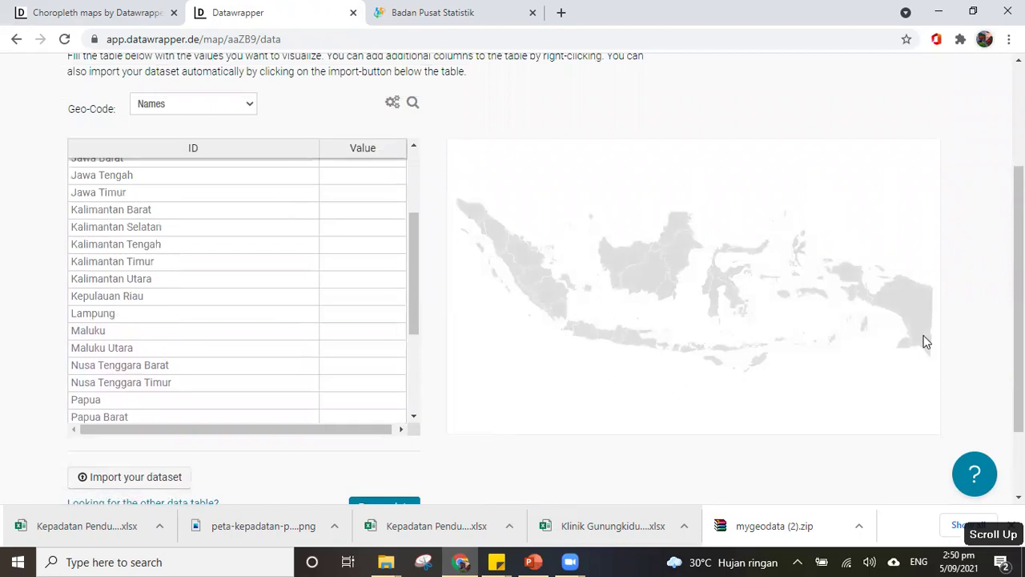
key(alt+Tab)
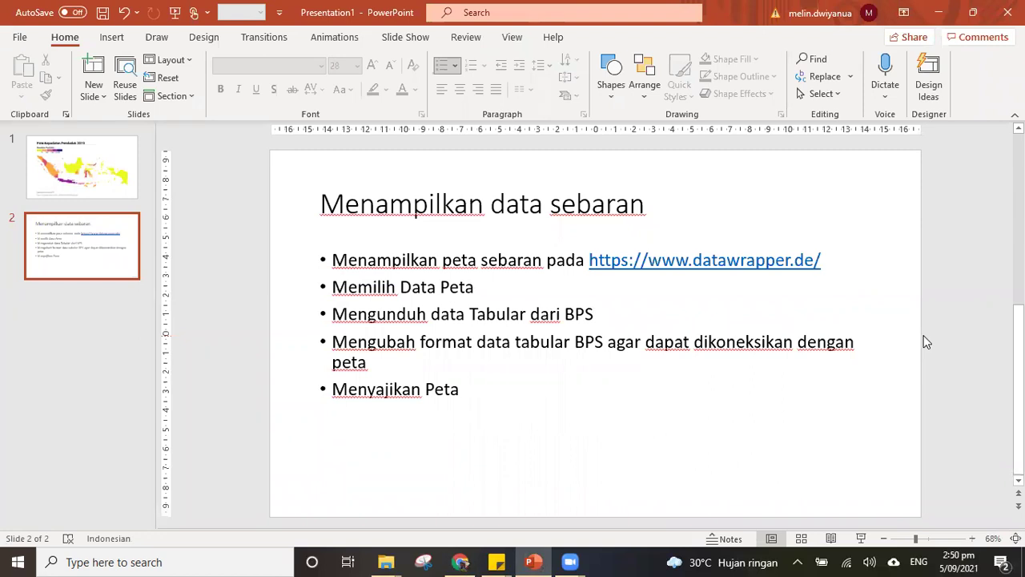
click(589, 312)
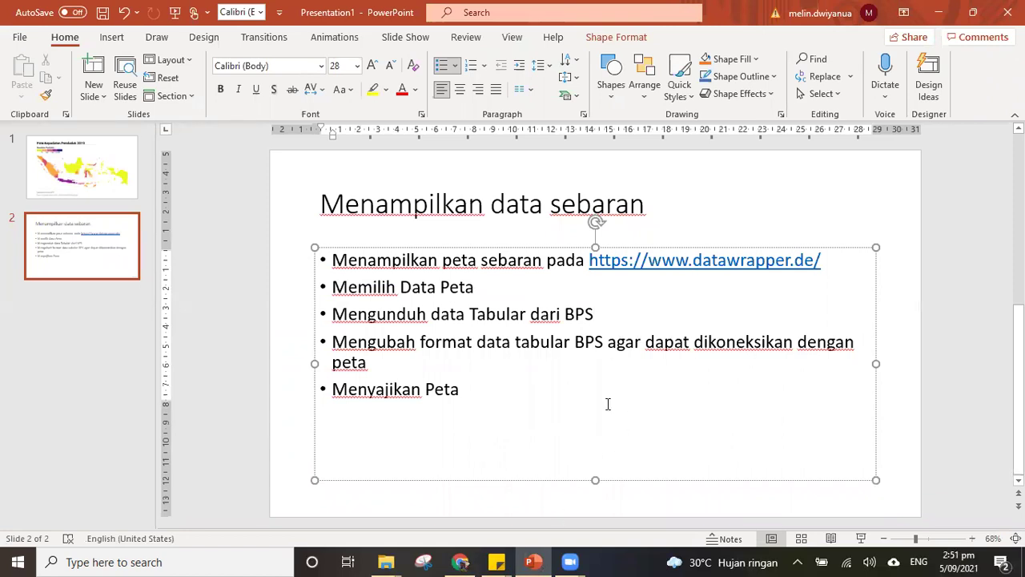
Step: Switch to the Badan Pusat Statistik site in the browser, expand the Sosial dan Kependudukan subjects and open Kependudukan
key(alt+Tab)
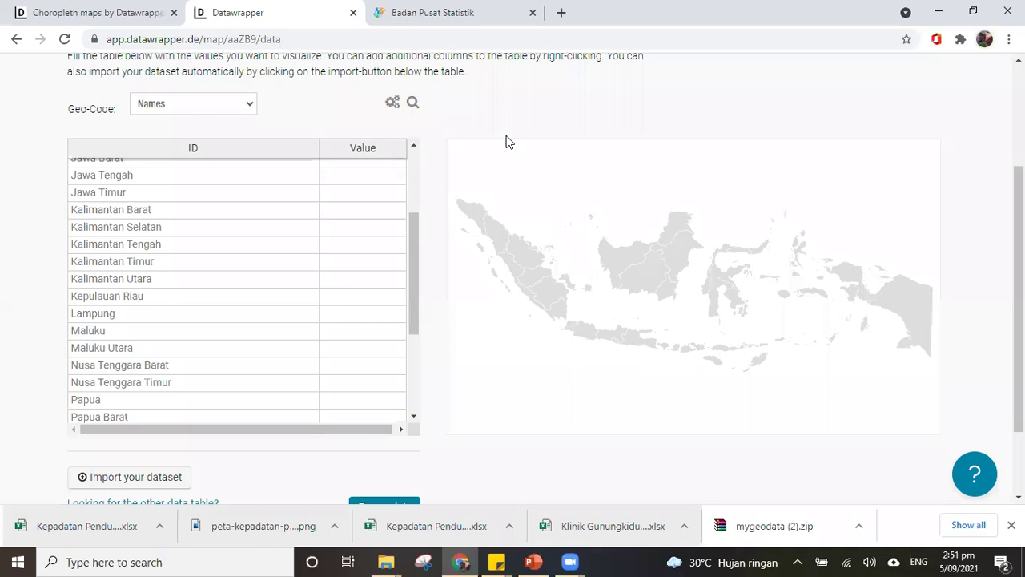
click(445, 13)
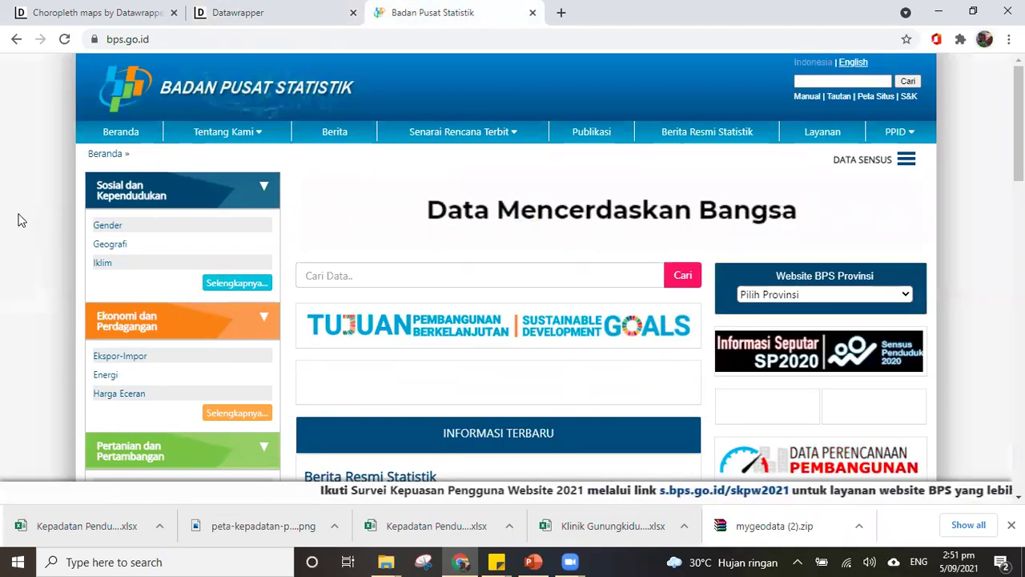
scroll(32, 215, down, 2)
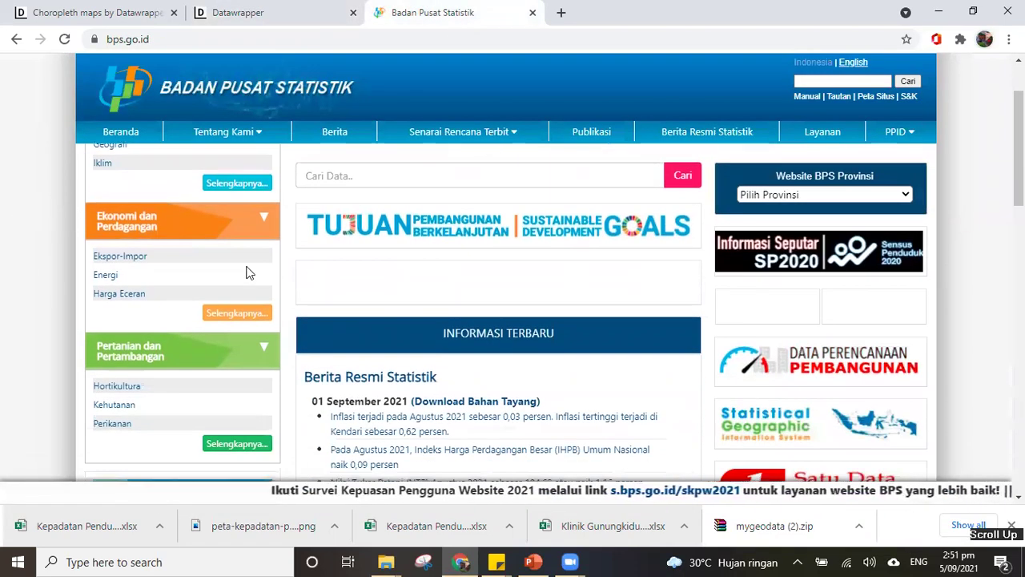
scroll(258, 290, up, 2)
scroll(337, 282, down, 1)
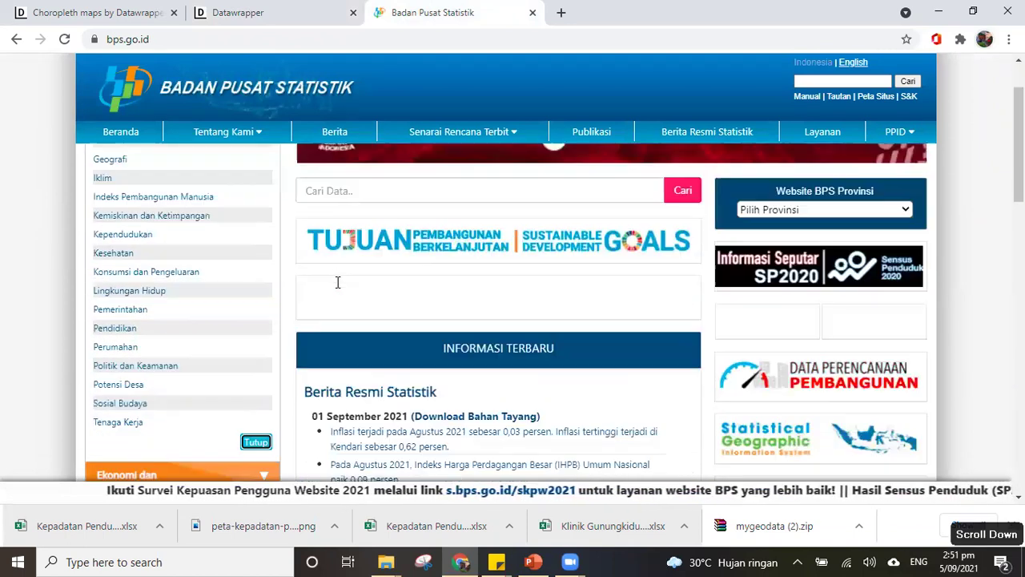
scroll(337, 281, down, 1)
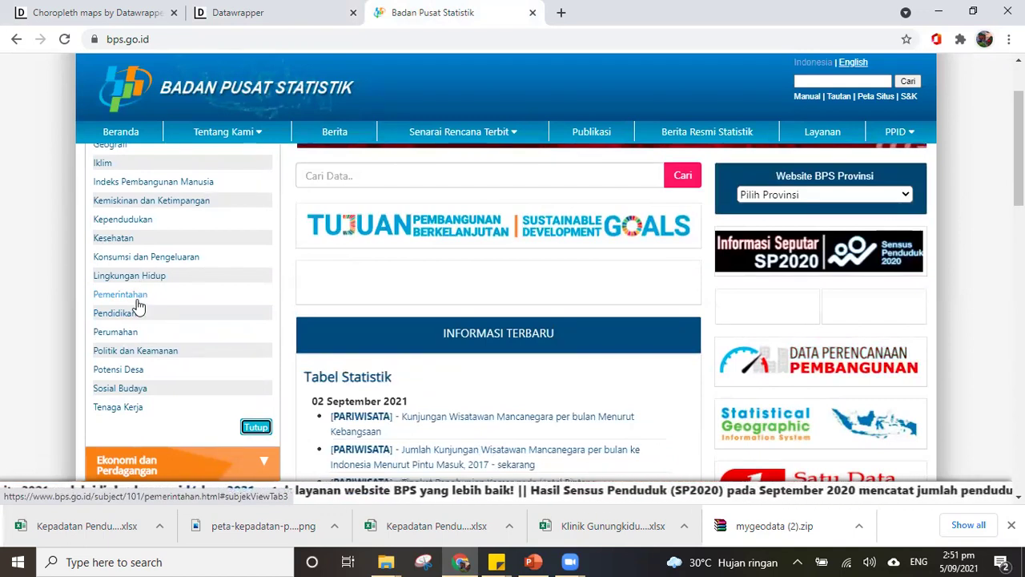
scroll(183, 302, down, 1)
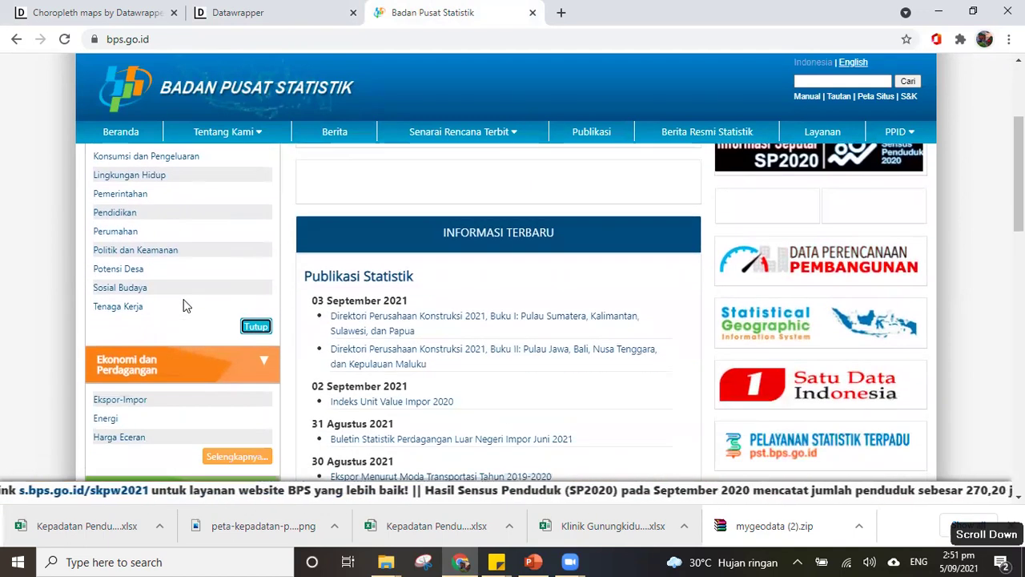
scroll(183, 305, up, 2)
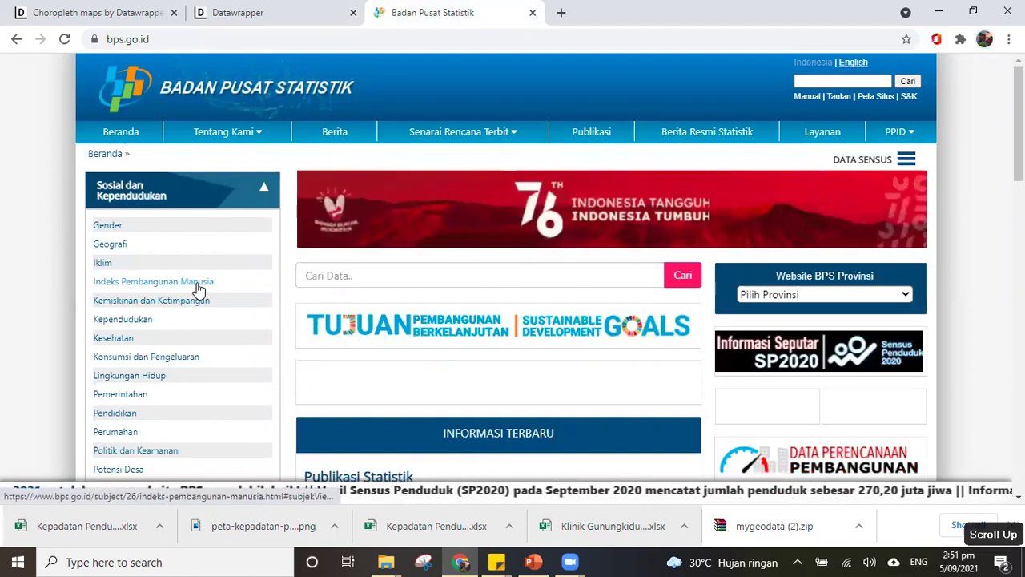
click(142, 319)
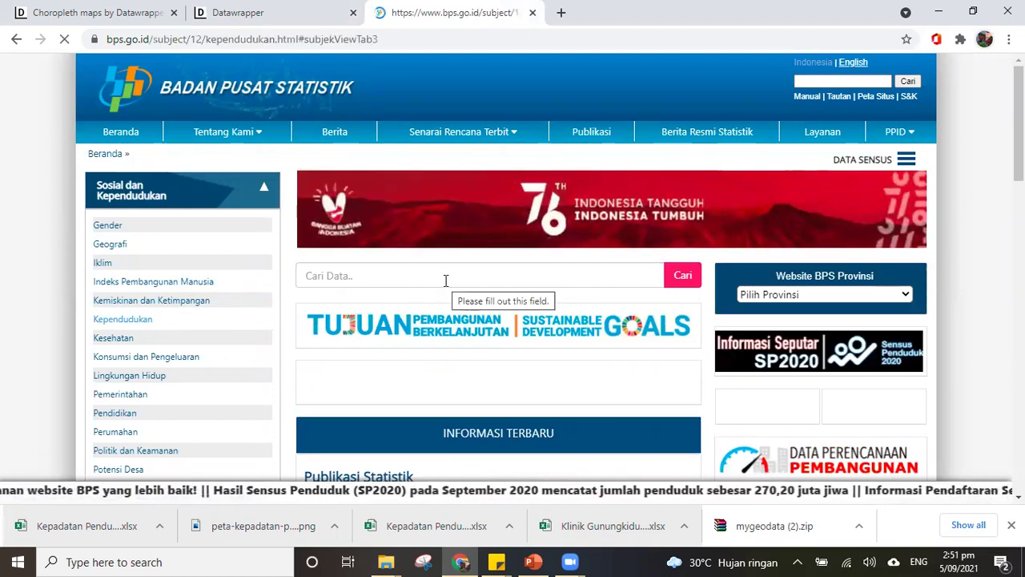
Step: Find and open the table Kepadatan Penduduk menurut Provinsi, 2000-2019 in the Kependudukan table list
scroll(449, 288, down, 1)
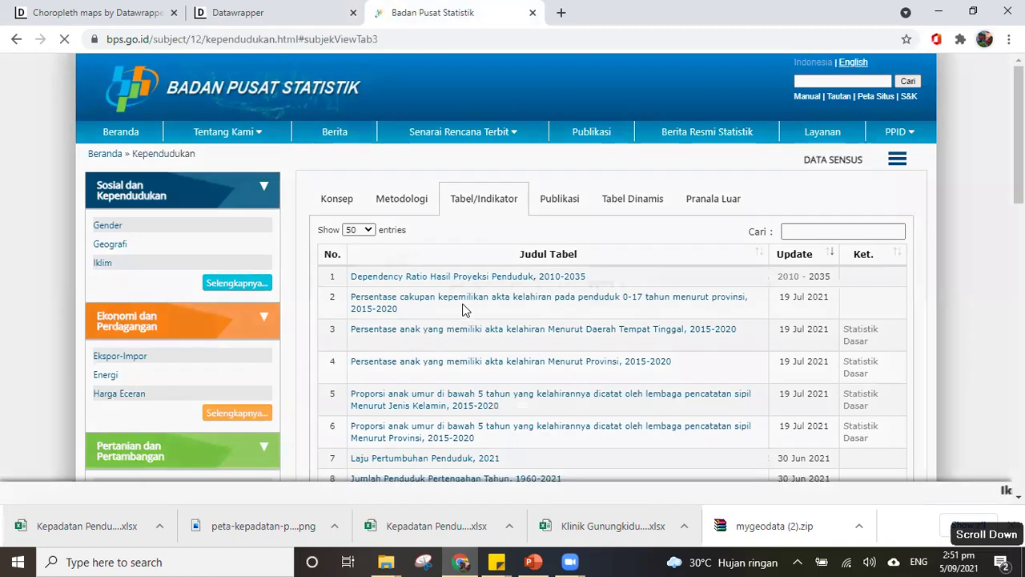
scroll(463, 310, down, 3)
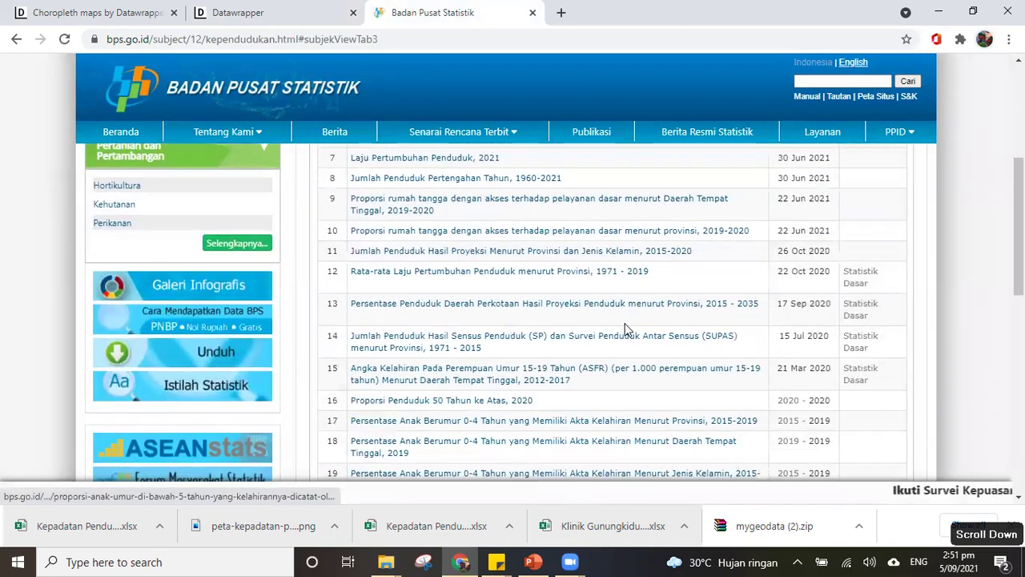
scroll(625, 327, down, 3)
scroll(657, 304, up, 3)
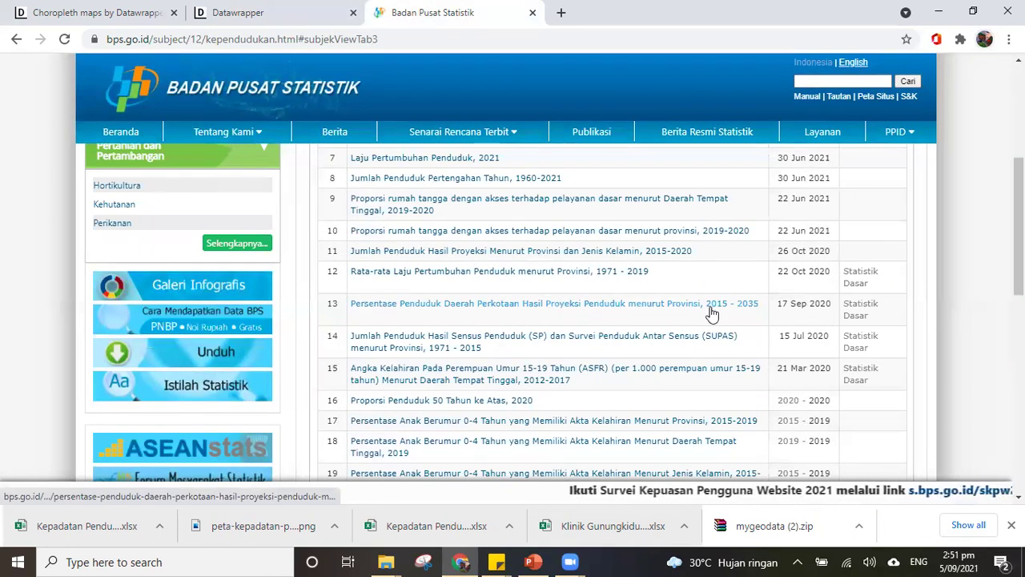
scroll(593, 360, down, 6)
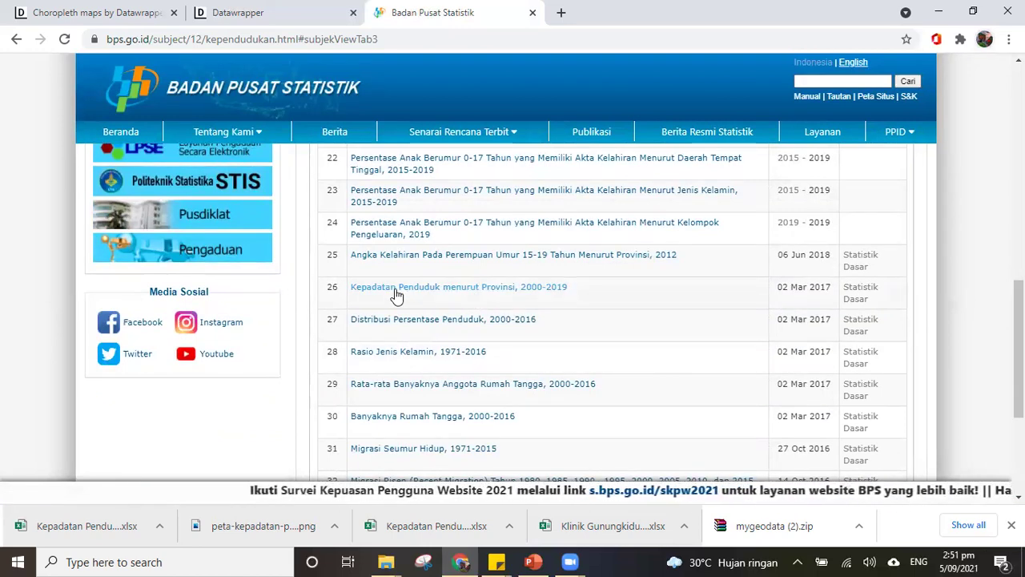
click(533, 290)
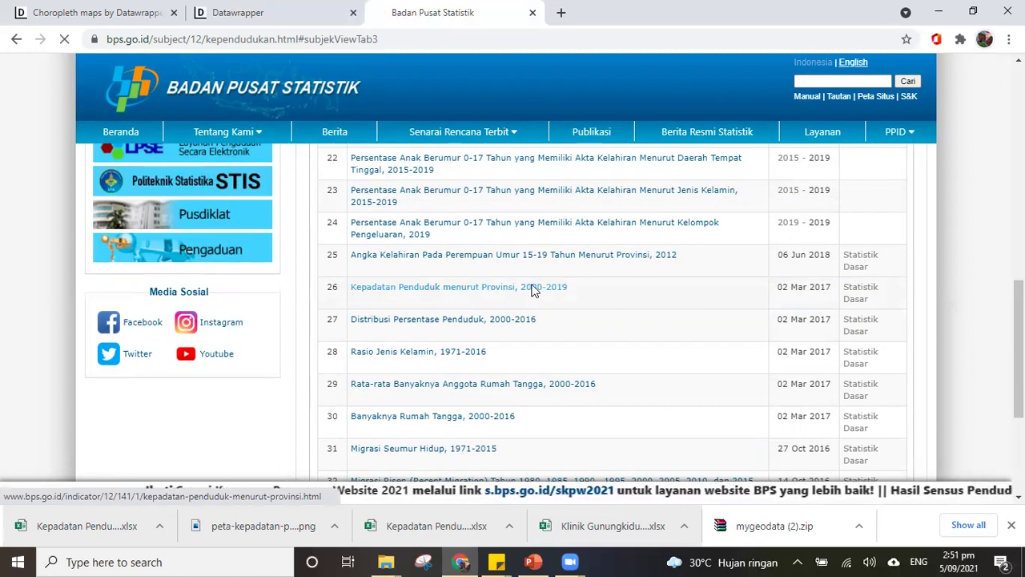
Step: Review the 2015-2019 population density table by province and download it as an Excel file
scroll(525, 310, down, 5)
scroll(525, 311, down, 2)
scroll(529, 313, up, 3)
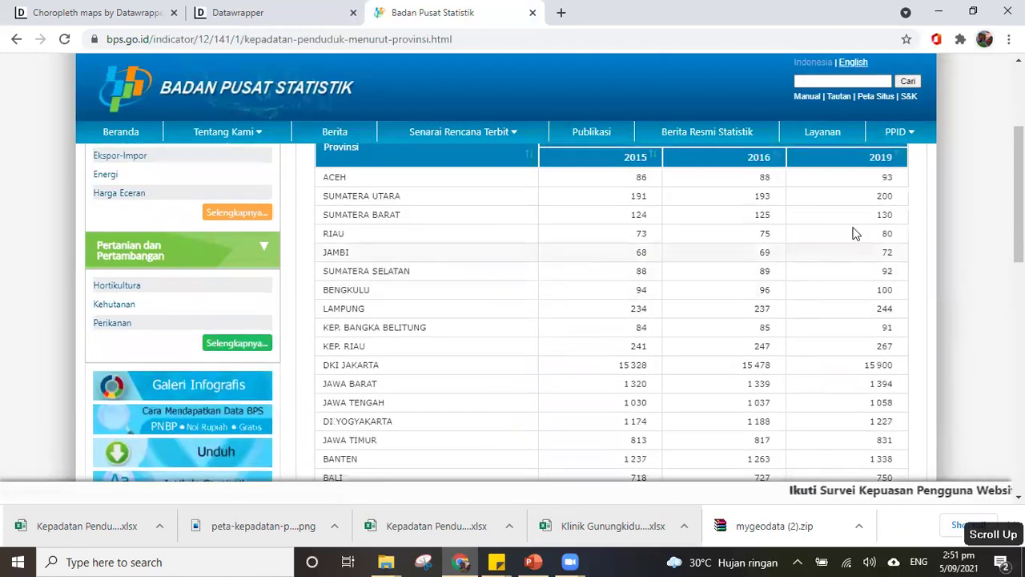
scroll(550, 310, down, 1)
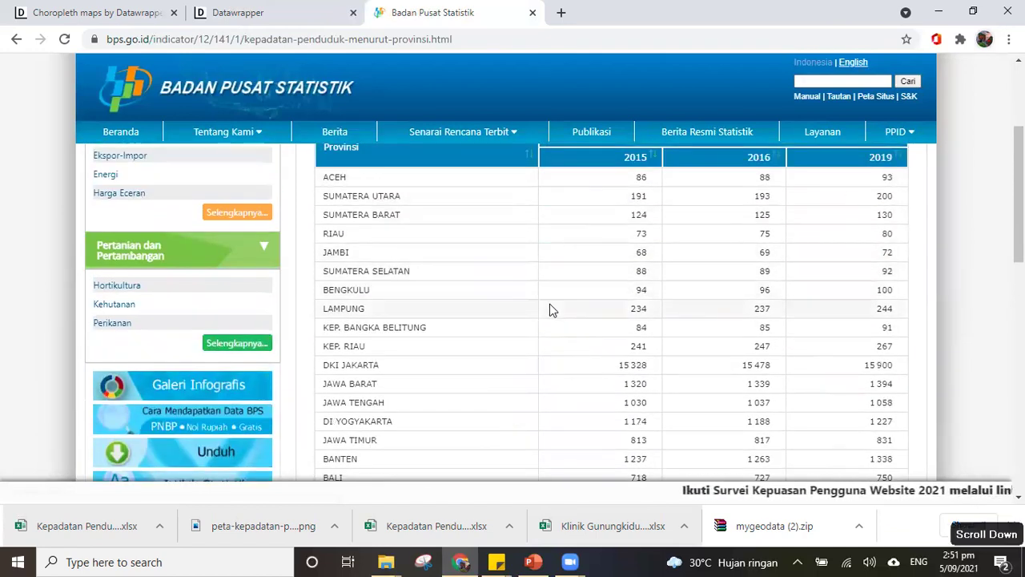
scroll(549, 310, down, 7)
scroll(551, 307, up, 1)
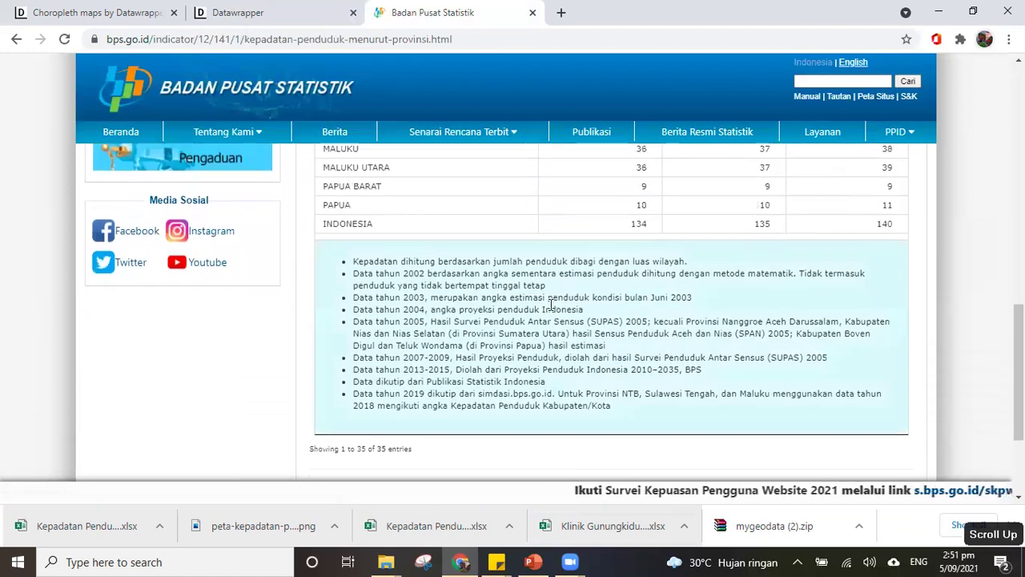
scroll(551, 307, up, 8)
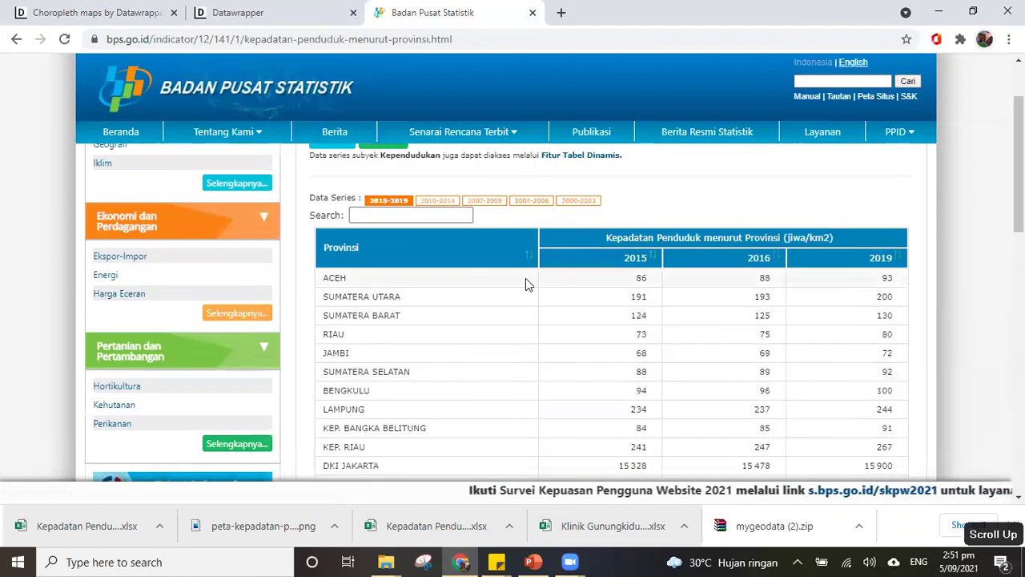
scroll(525, 277, up, 2)
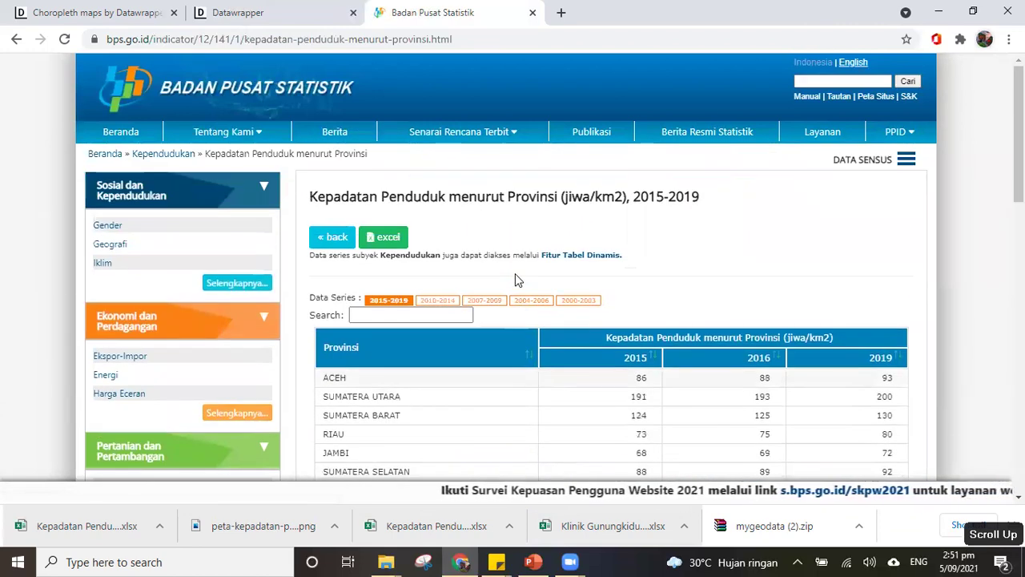
click(377, 241)
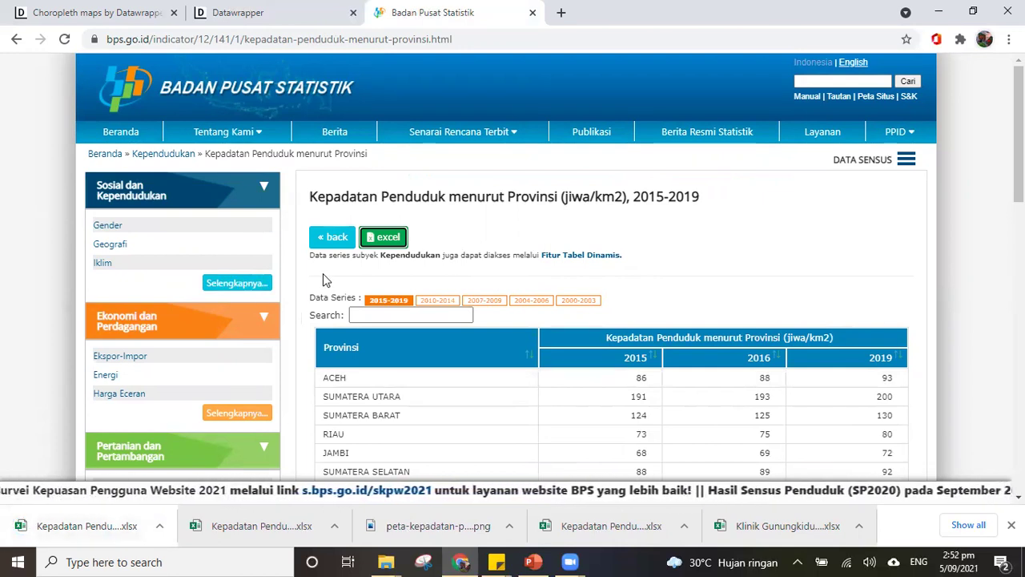
scroll(322, 275, down, 3)
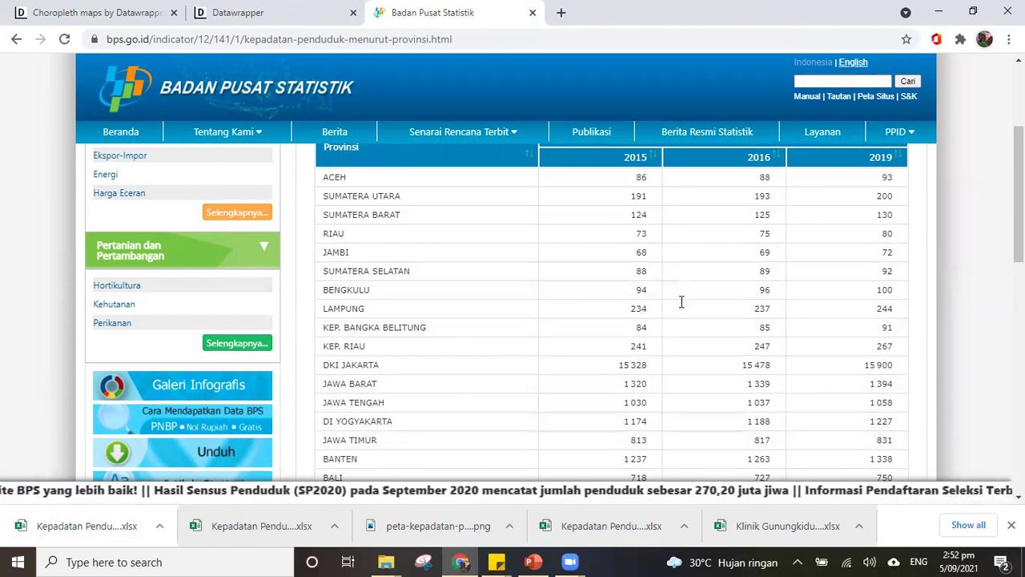
Step: Review the workflow slide in PowerPoint, and compare the BPS density table with the province ID table in Datawrapper
key(alt+Tab)
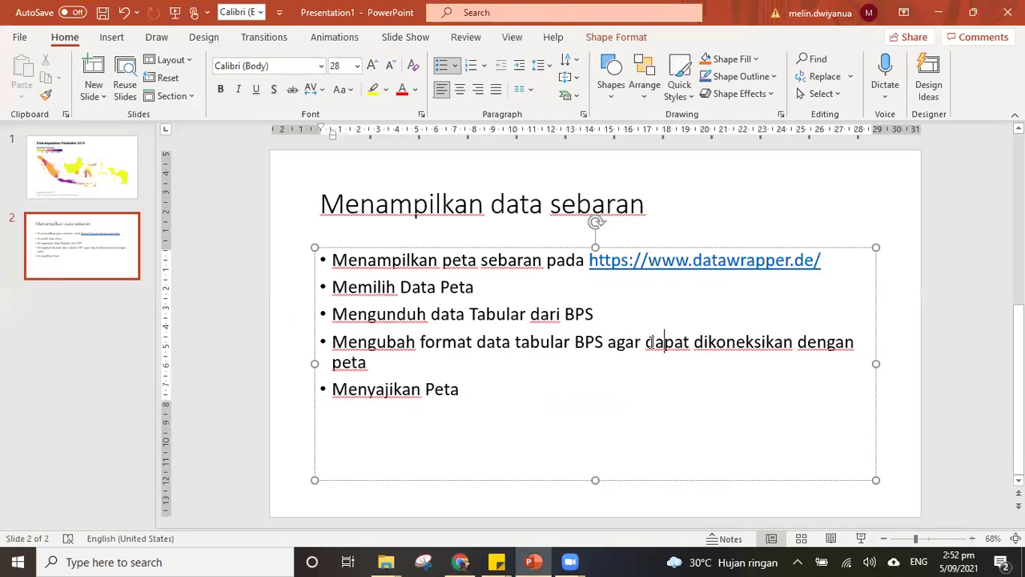
click(938, 12)
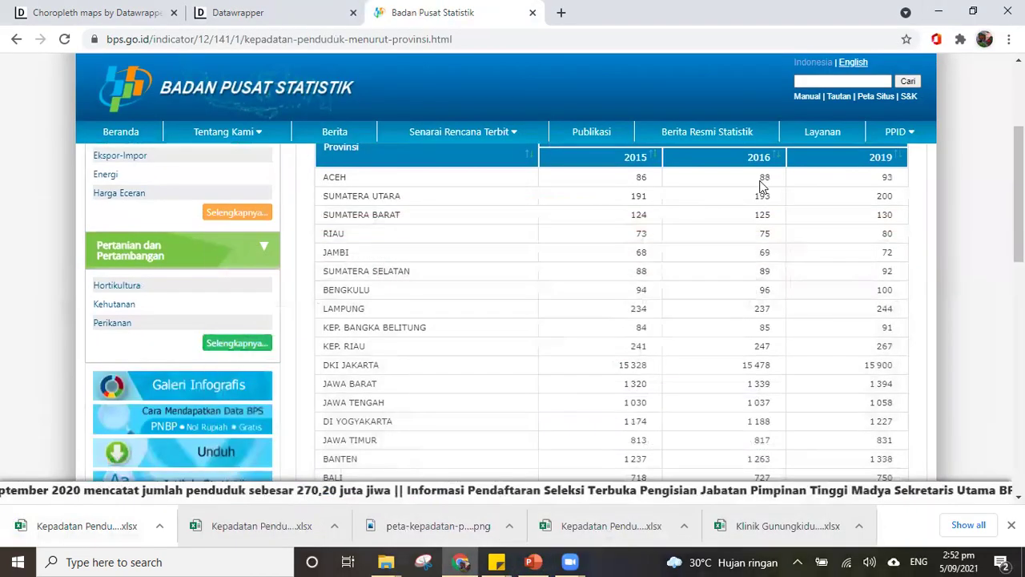
scroll(529, 241, up, 2)
scroll(456, 238, down, 1)
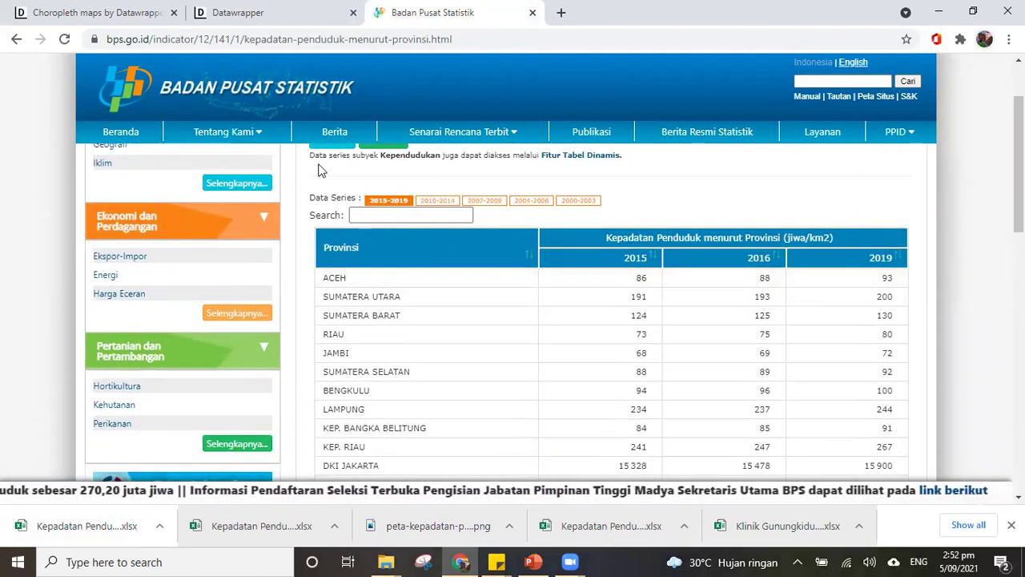
click(265, 17)
scroll(200, 238, up, 5)
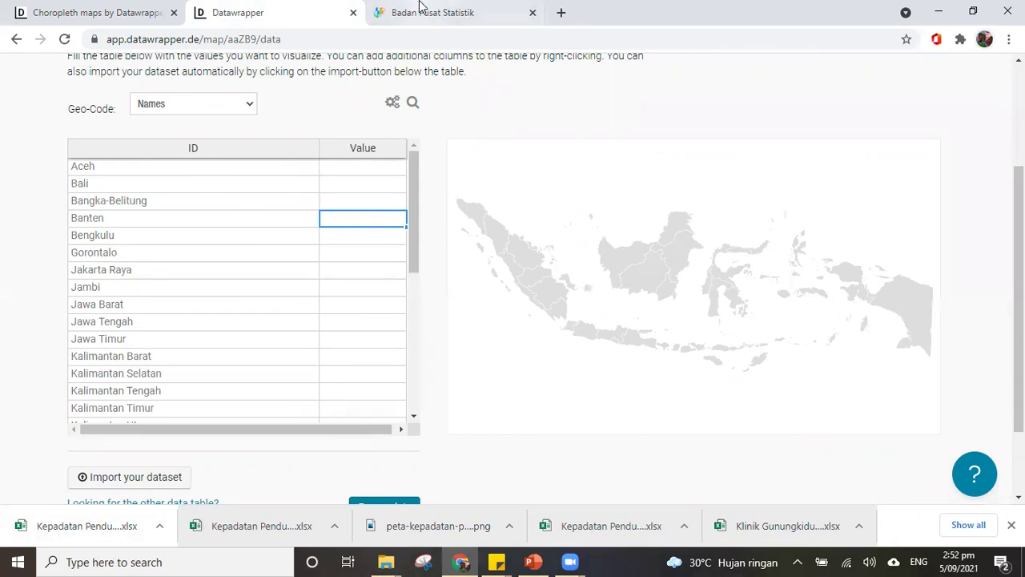
click(422, 11)
click(313, 18)
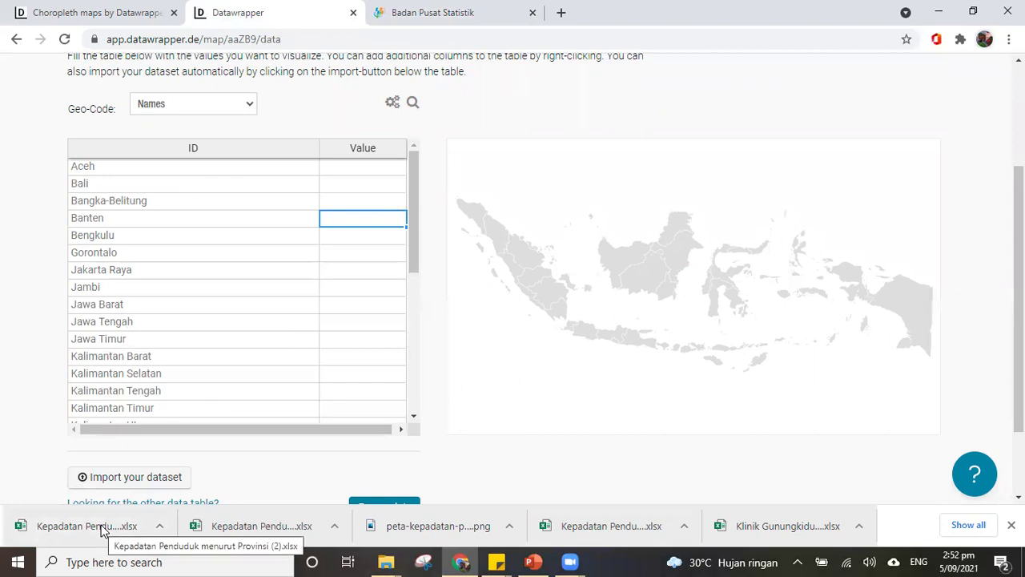
Step: Open the downloaded file Kepadatan Penduduk menurut Provinsi (2).xlsx in Excel and enable editing
click(100, 530)
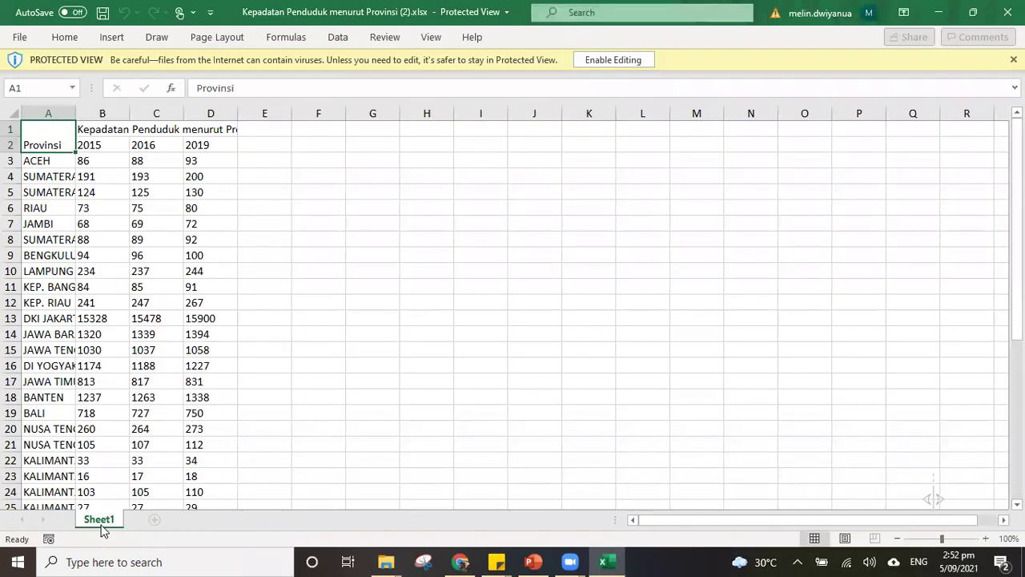
click(626, 61)
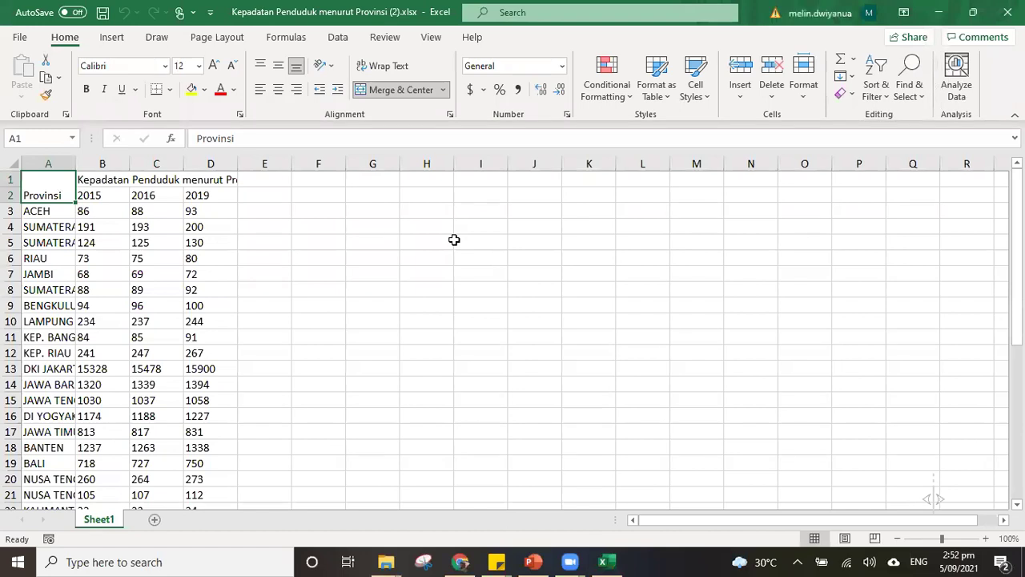
click(469, 240)
click(135, 258)
click(172, 195)
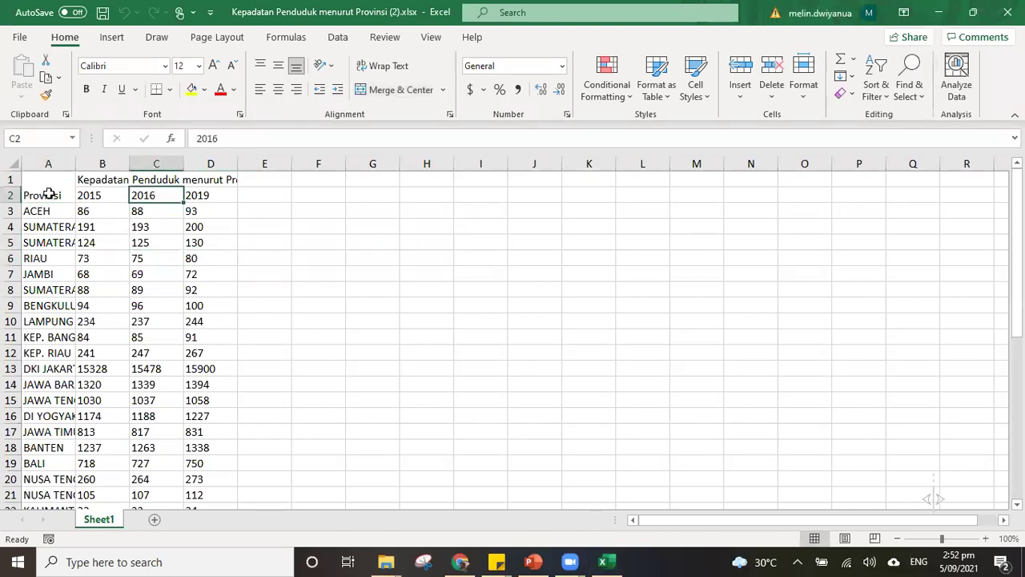
Step: Unmerge the Provinsi header cells and copy the header from A1 into A2
click(39, 184)
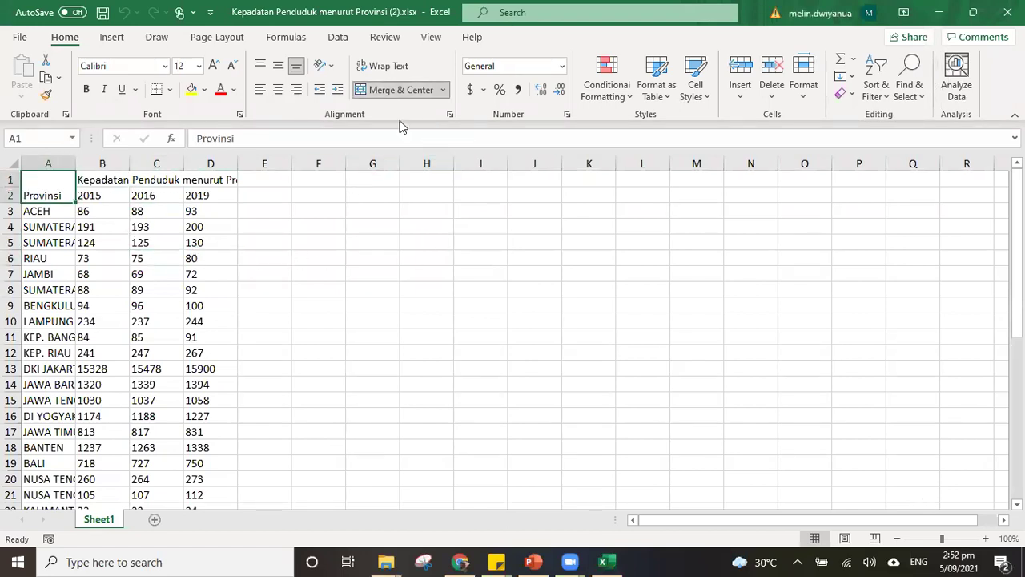
click(321, 220)
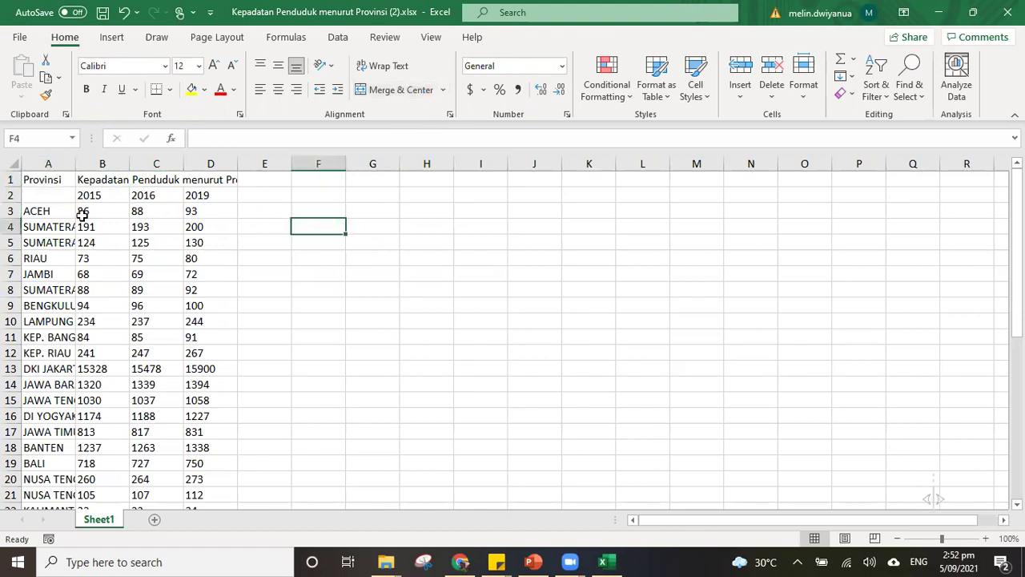
click(67, 179)
key(ctrl+c)
click(64, 198)
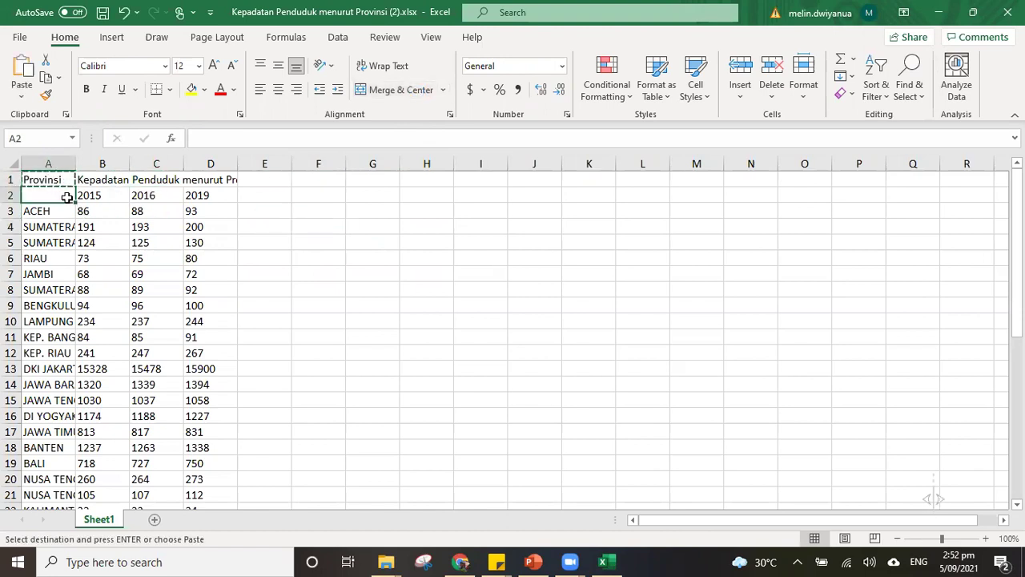
key(ctrl+v)
click(297, 210)
Step: Delete columns B and C, which hold the 2015 and 2016 data
drag(102, 163, 160, 167)
right_click(165, 171)
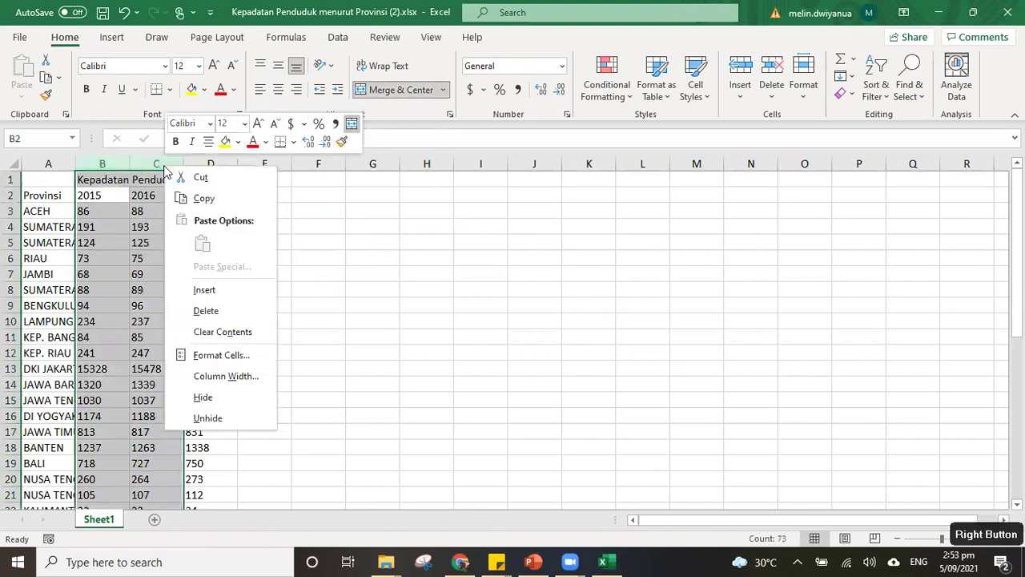
click(222, 318)
click(260, 225)
Step: Replace the 2019 header in B2 with "Kepadatan penduduk" and fit column B's width to its contents
click(104, 196)
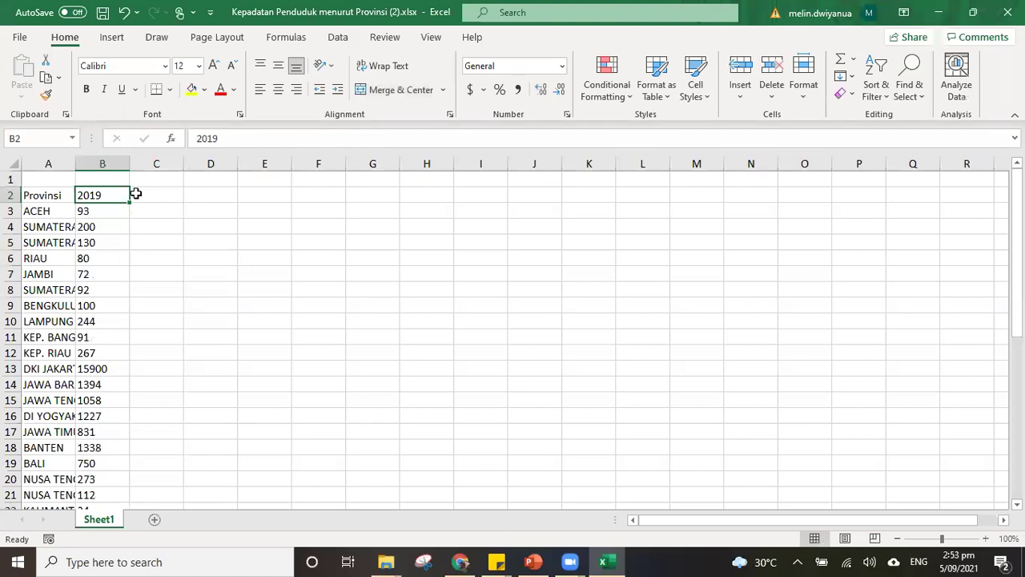
text(Kepadatan pend)
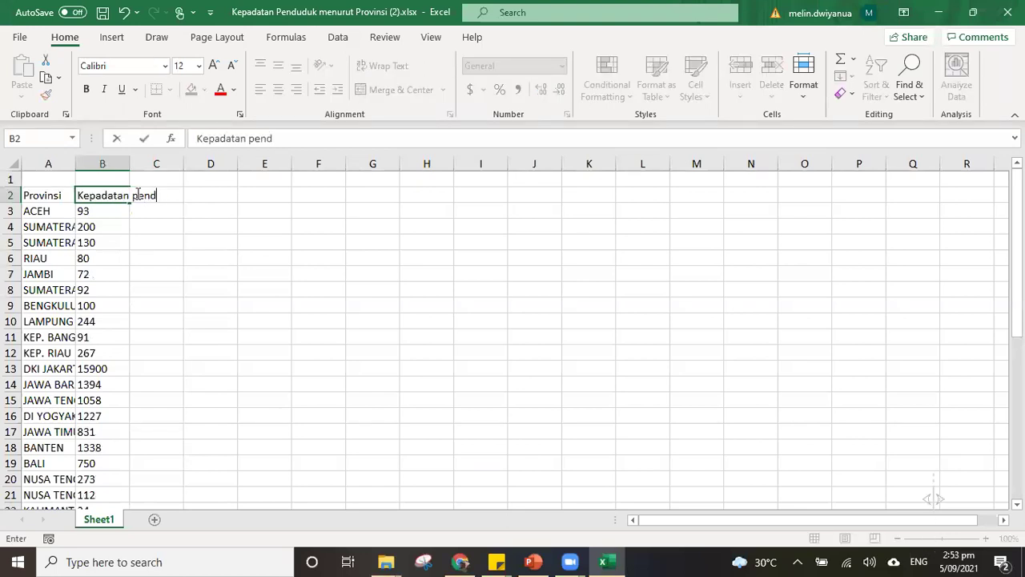
text(uduk)
click(110, 164)
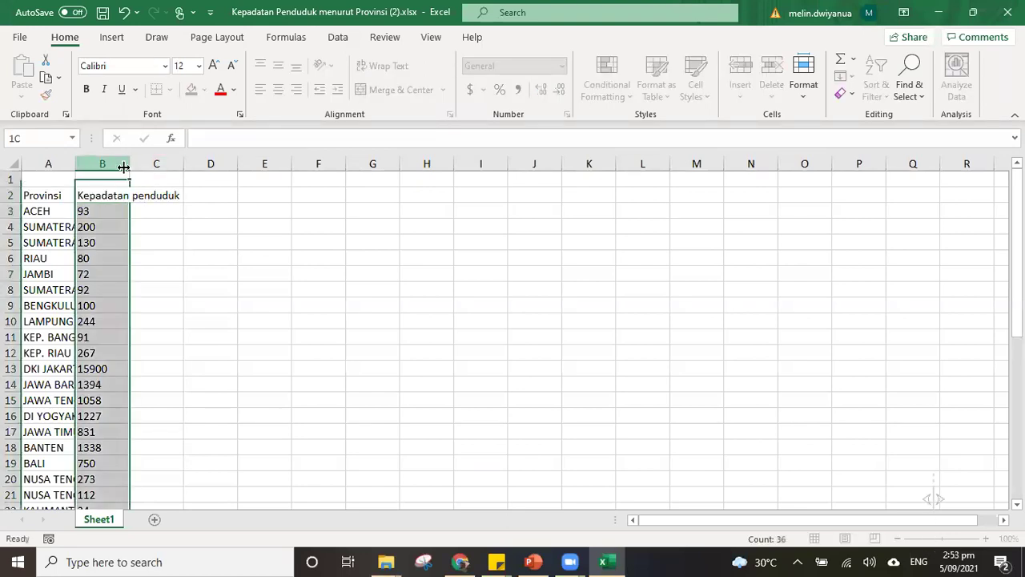
click(192, 210)
double_click(128, 164)
Step: Clear the leftover rows below the PAPUA row at the end of the data
scroll(114, 235, down, 12)
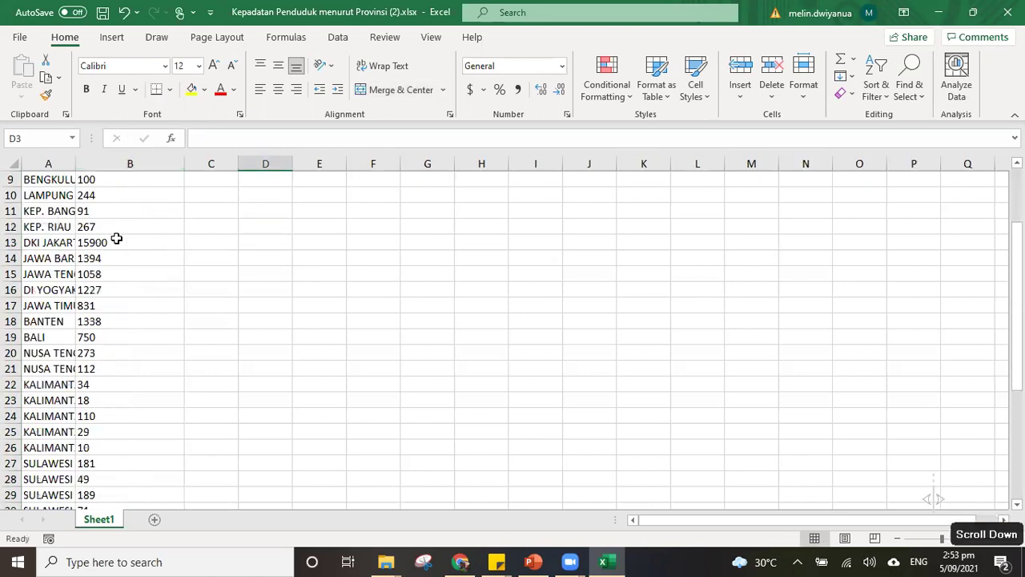
scroll(117, 298, up, 3)
drag(39, 306, 106, 366)
key(Delete)
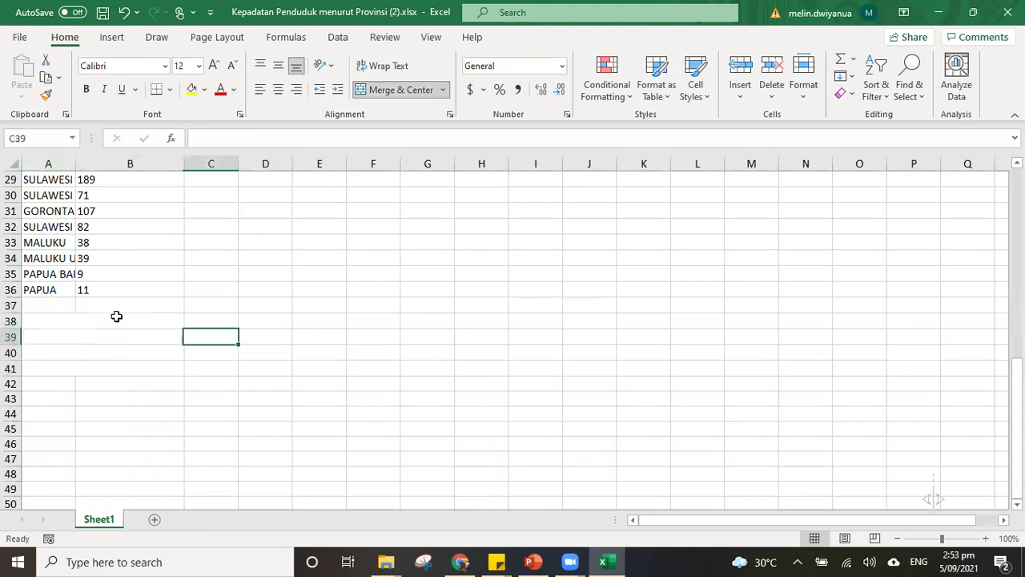
click(94, 307)
Step: Fit column A's width to the full province names
scroll(49, 305, up, 8)
scroll(49, 305, up, 2)
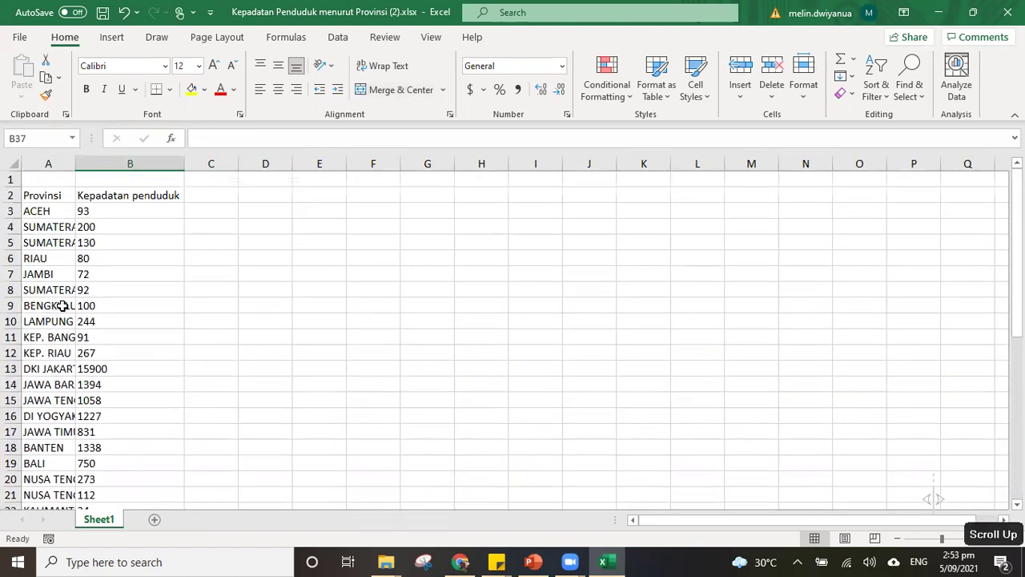
double_click(75, 163)
click(323, 258)
click(114, 197)
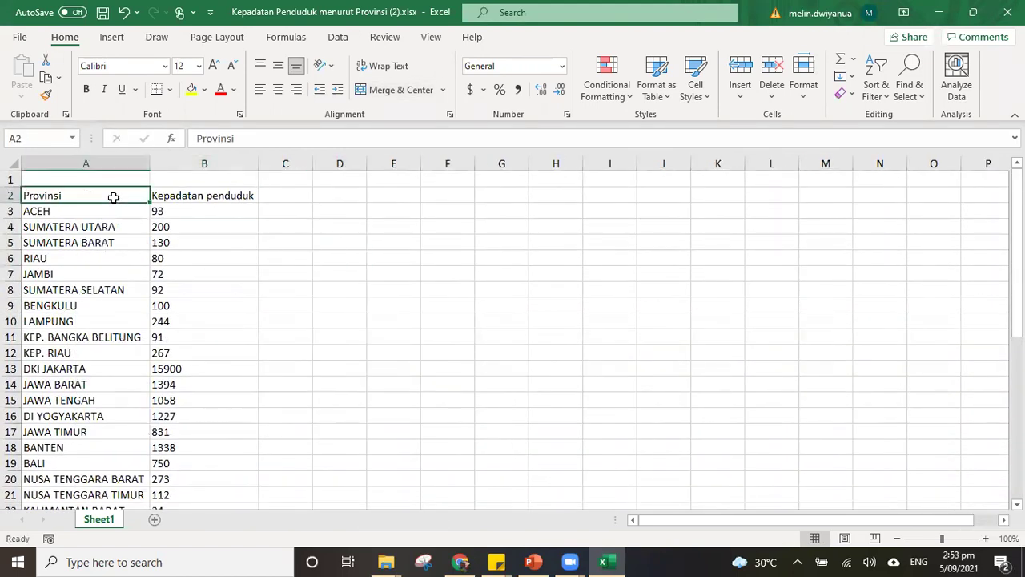
Step: Delete the empty first row above the Provinsi and Kepadatan penduduk headers
click(11, 179)
right_click(12, 181)
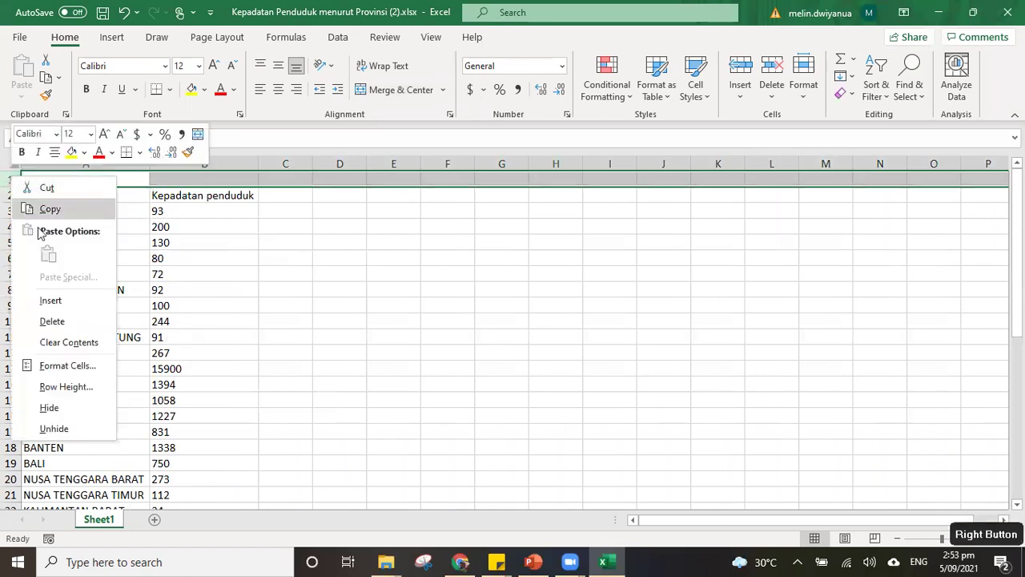
click(49, 322)
click(83, 272)
Step: Format the range A1:B35 as a table with headers, using the light grey banded style
click(74, 178)
scroll(217, 374, down, 5)
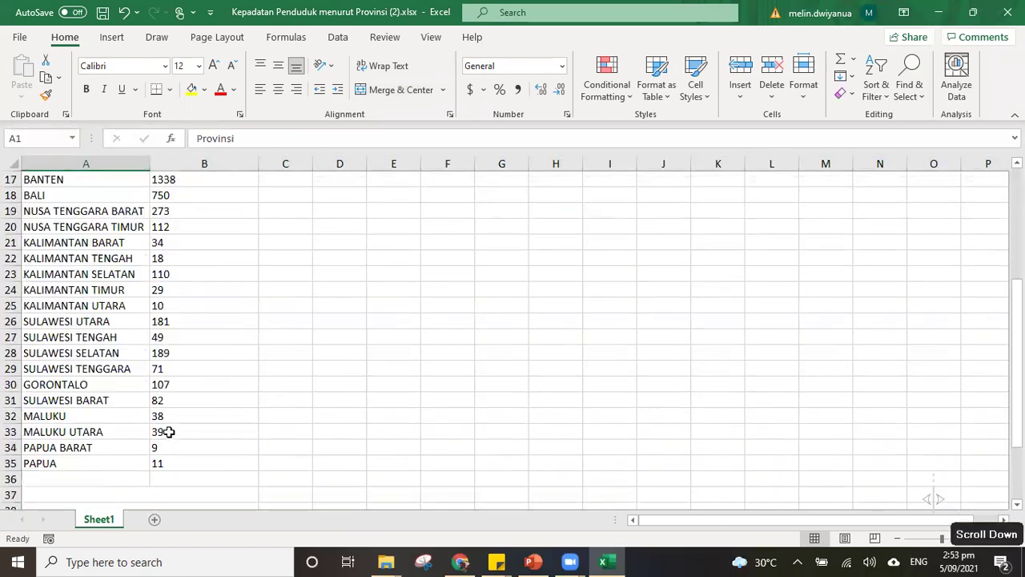
shift+click(167, 464)
scroll(256, 267, up, 5)
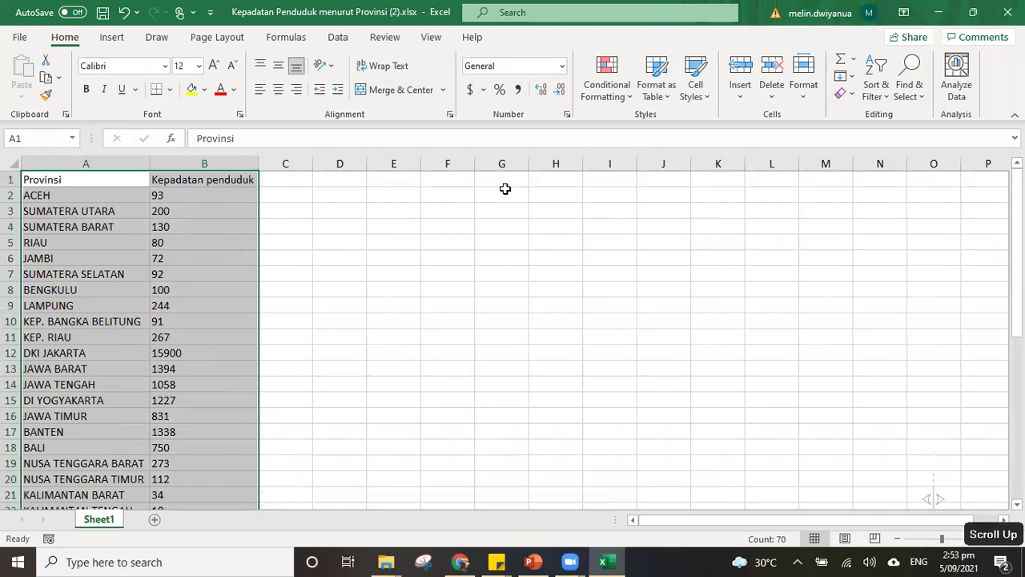
click(656, 90)
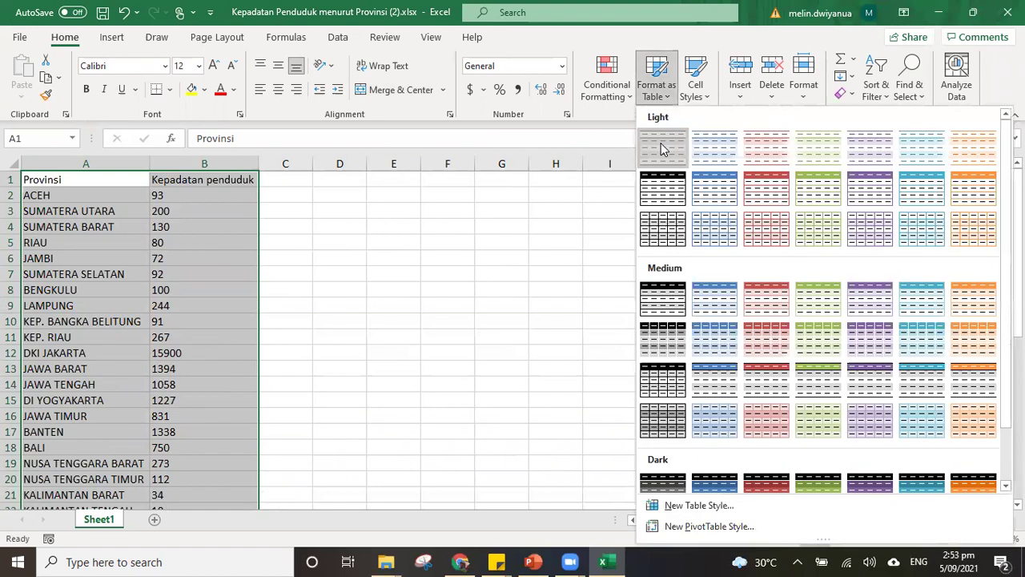
click(662, 149)
click(320, 244)
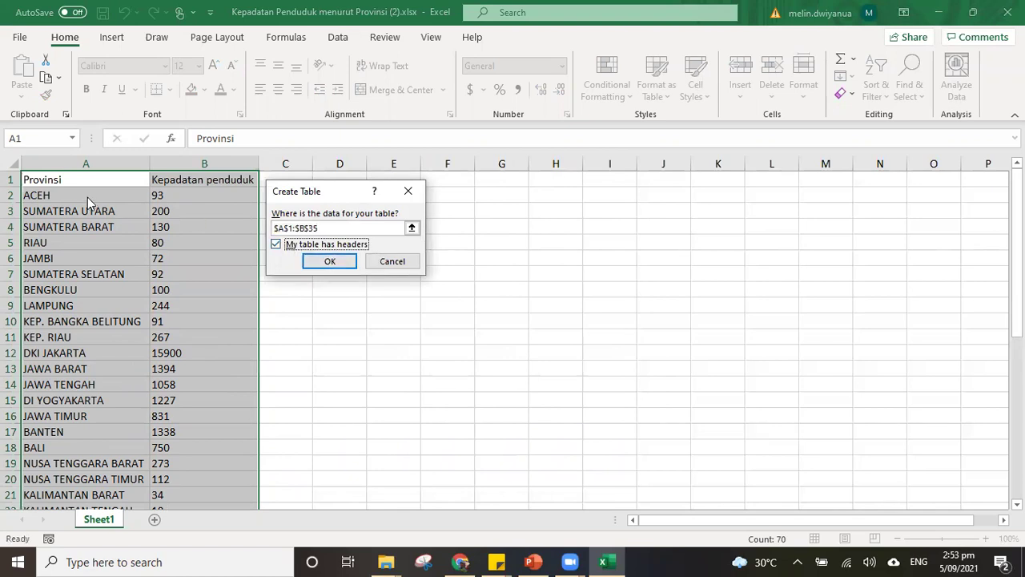
click(324, 260)
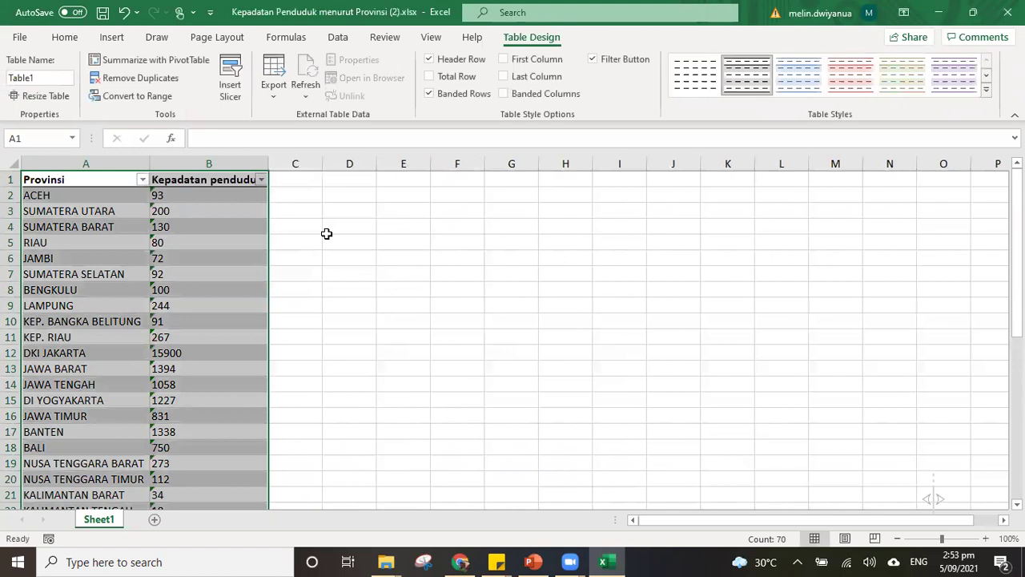
click(330, 239)
Step: Convert the text-stored density values in B2:B35 to numbers and widen column B to fit its header
click(163, 195)
scroll(179, 321, down, 7)
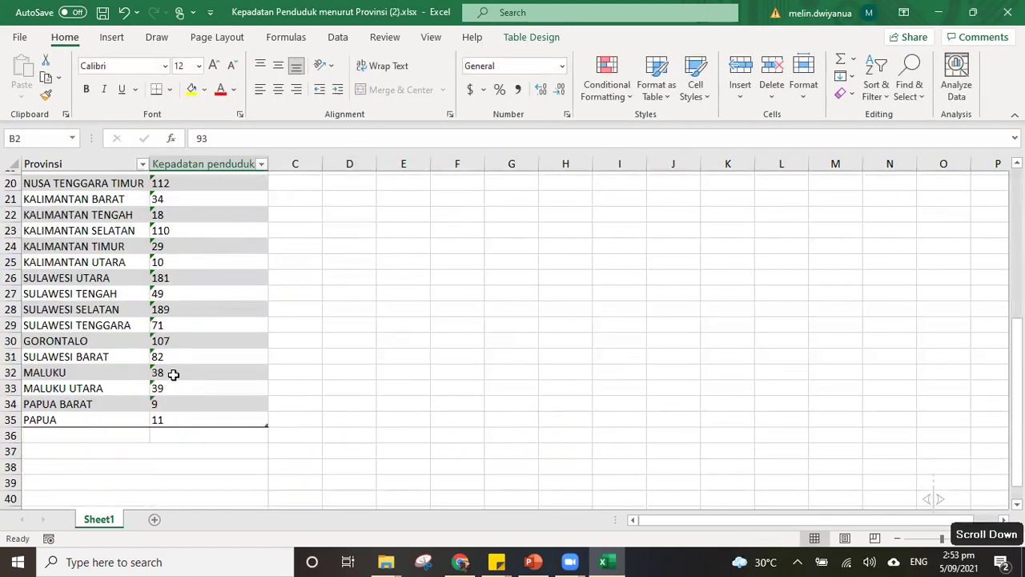
shift+click(175, 398)
scroll(169, 337, up, 7)
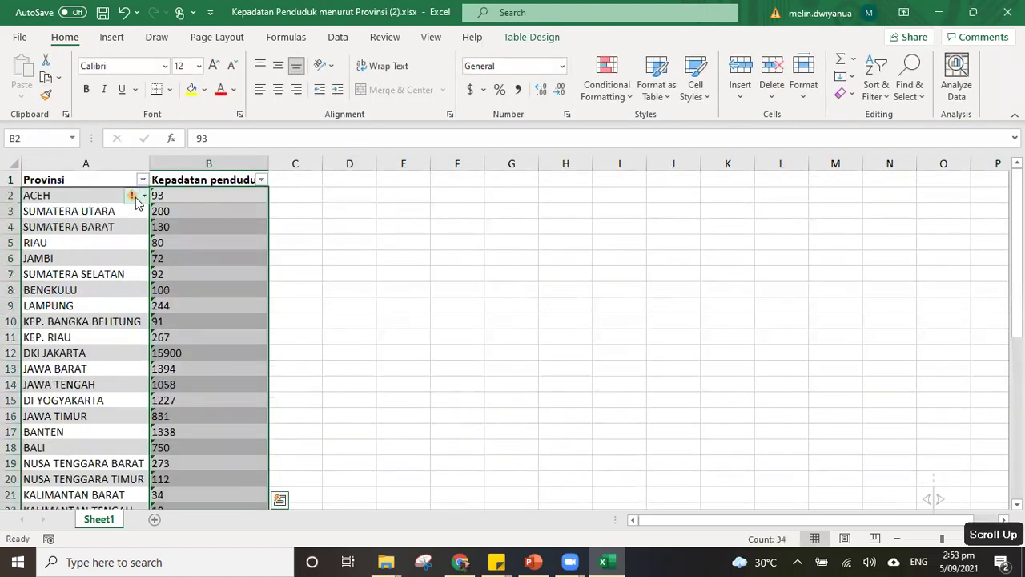
click(143, 196)
click(124, 234)
click(349, 256)
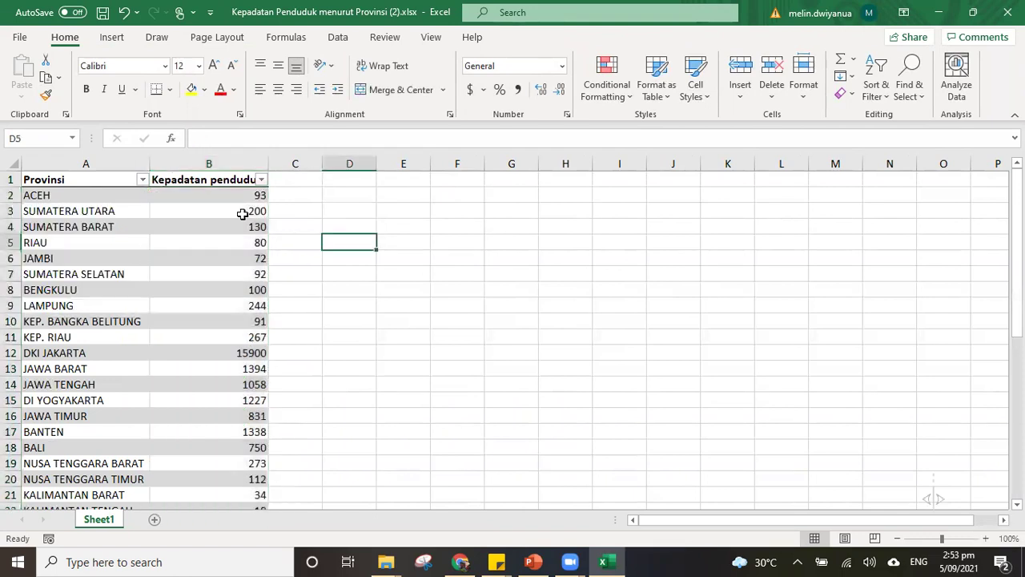
double_click(266, 165)
click(317, 215)
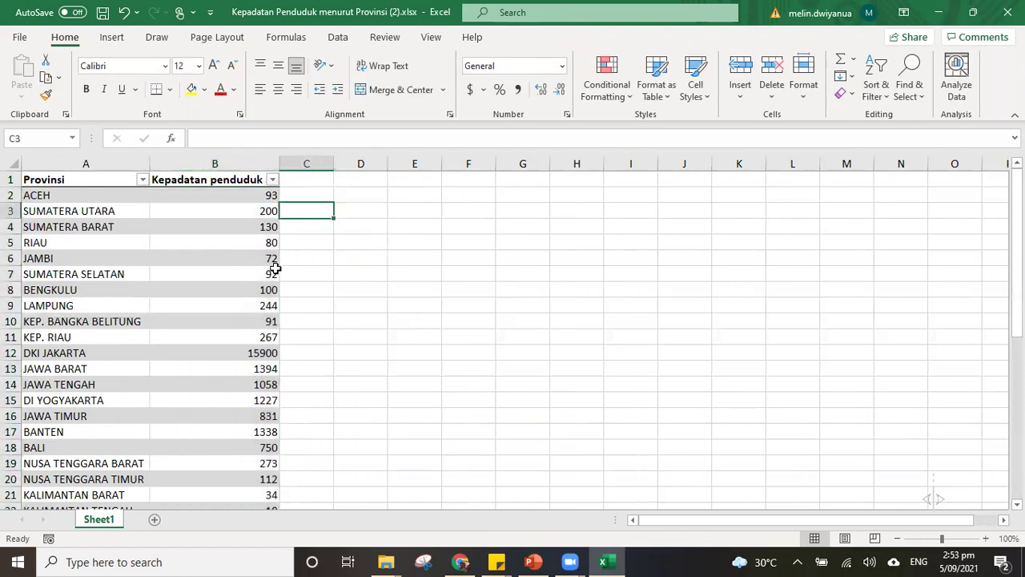
Step: Copy all province names from the ID column in Datawrapper and paste them into the Excel sheet starting at D2
key(alt+Tab)
scroll(222, 197, up, 3)
scroll(226, 291, down, 2)
click(191, 238)
scroll(191, 239, down, 10)
shift+click(152, 333)
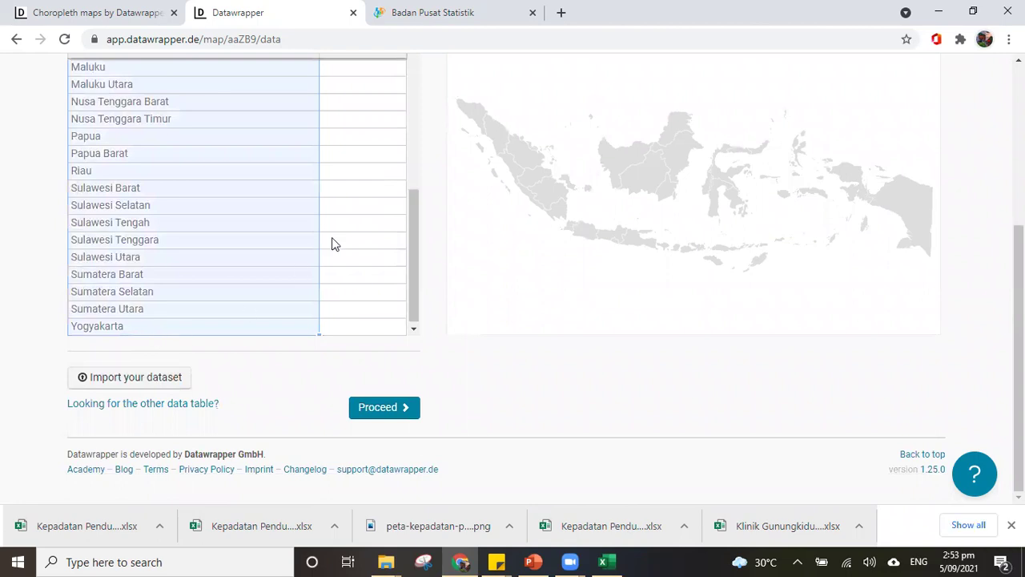
key(alt+Tab)
click(305, 195)
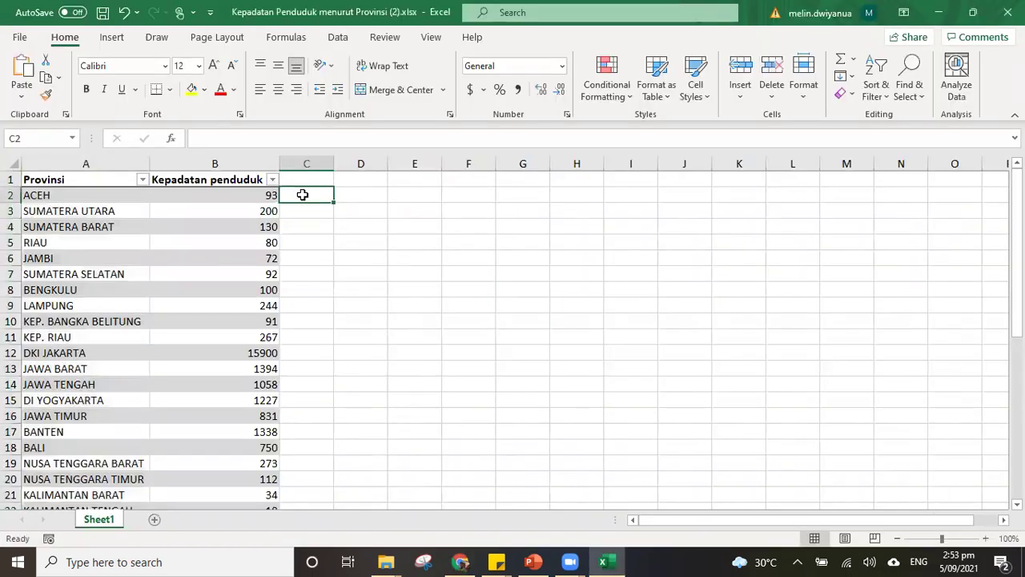
click(368, 197)
key(ctrl+v)
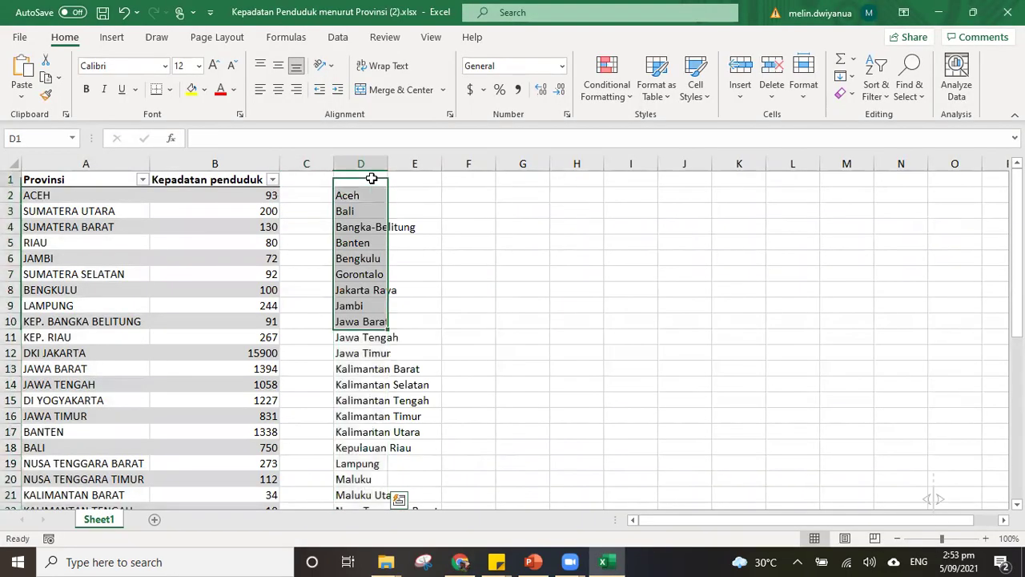
Step: Enter the header "ID" in D1 above the pasted province names
click(370, 179)
text(ID)
key(Return)
Step: Format the ID list in D1:D35 as a table with a header row, using the light grey banded style
click(370, 177)
scroll(362, 379, down, 4)
scroll(362, 379, down, 5)
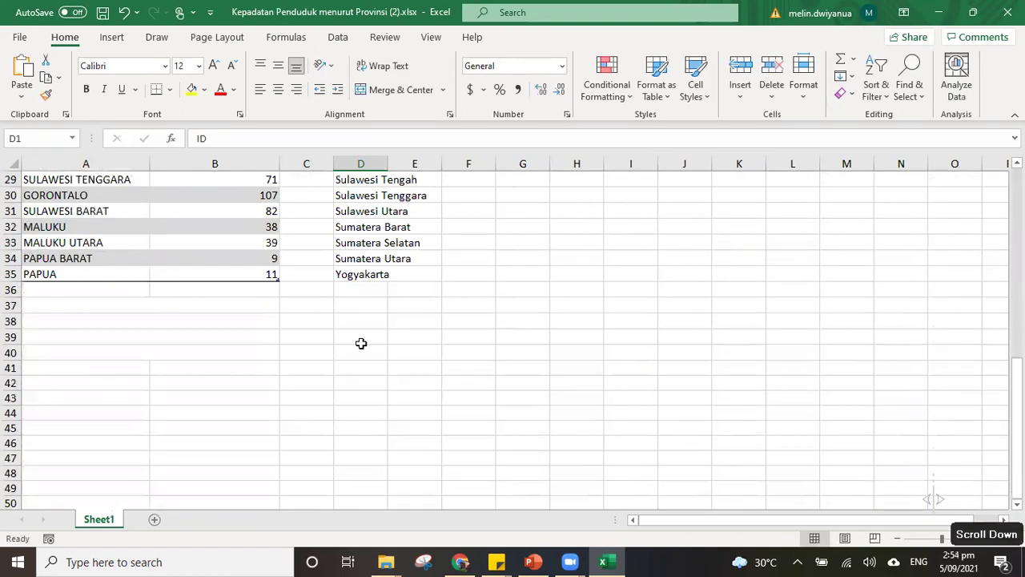
shift+click(366, 275)
scroll(499, 188, up, 8)
click(655, 81)
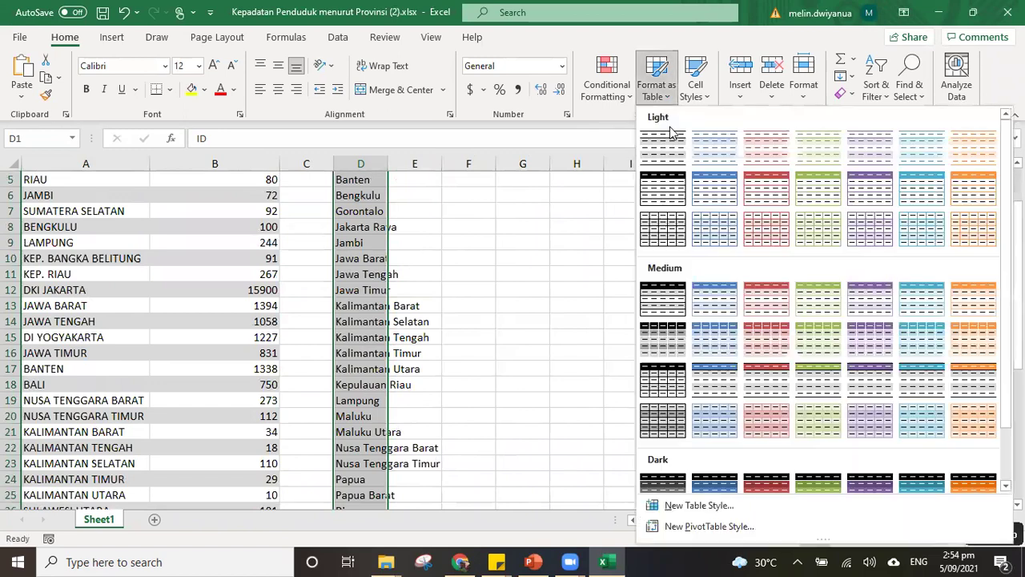
click(673, 141)
click(330, 261)
click(512, 257)
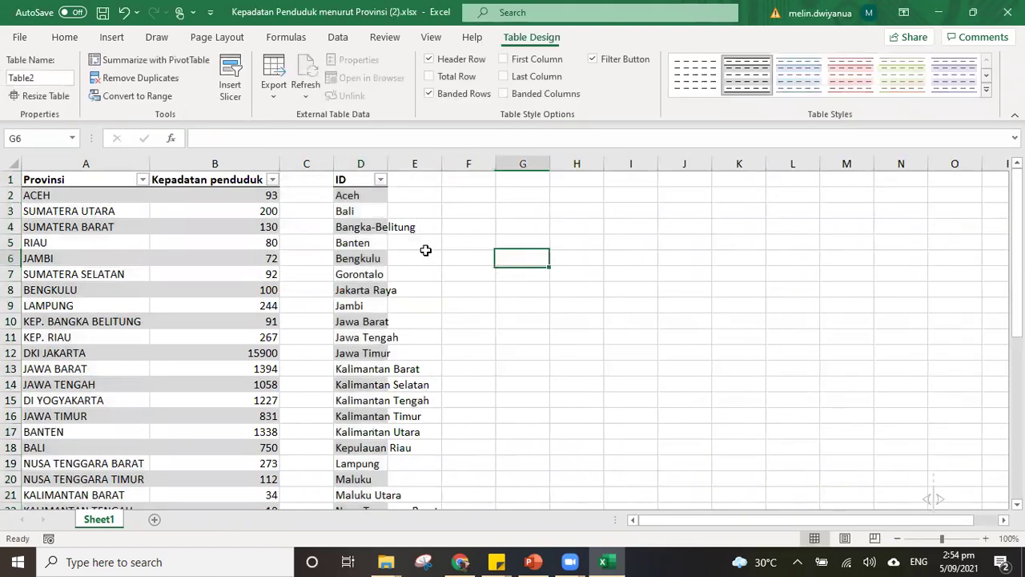
Step: Sort the Provinsi table and the ID table alphabetically from A to Z
scroll(187, 193, up, 1)
click(143, 181)
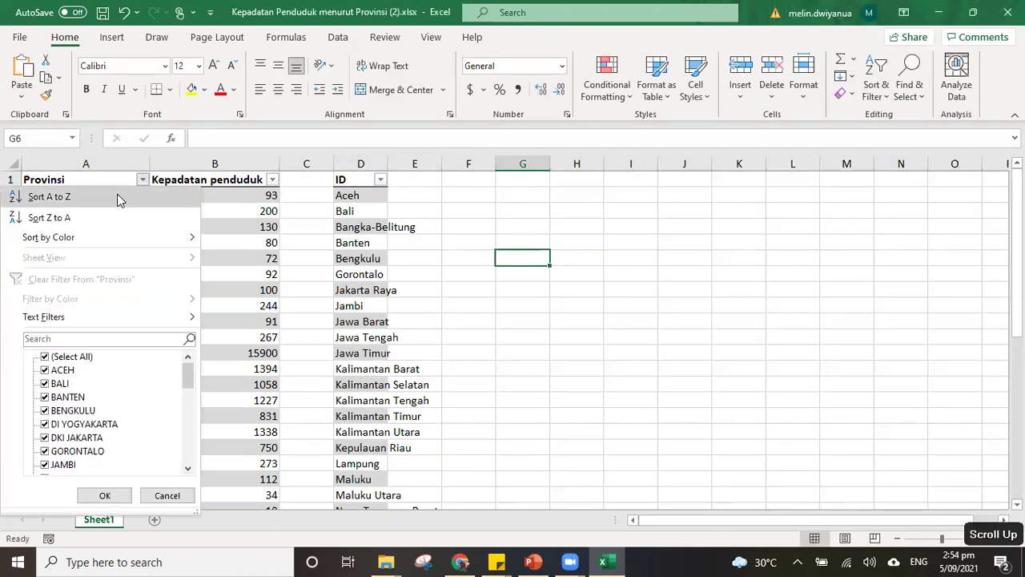
click(48, 197)
click(381, 180)
click(240, 197)
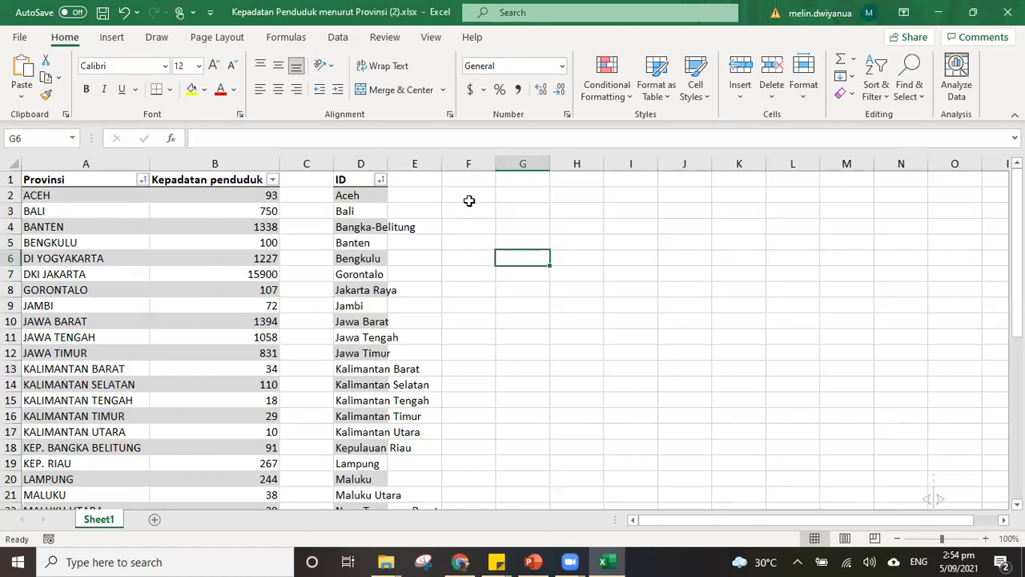
click(470, 199)
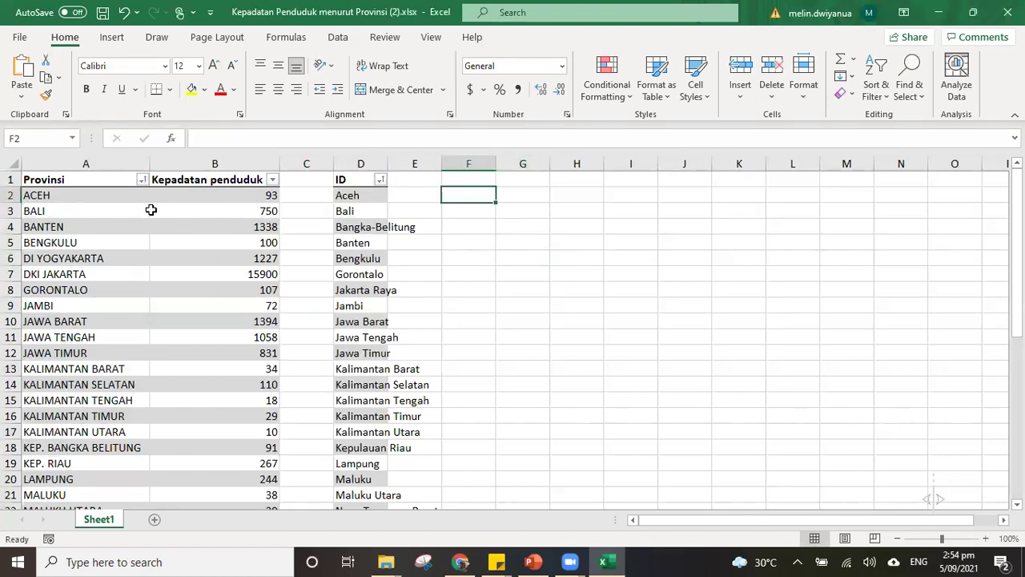
Step: Rename KEP. BANGKA BELITUNG as BANGKA BELITUNG in the Provinsi column and re-sort that table from A to Z
click(59, 197)
click(341, 213)
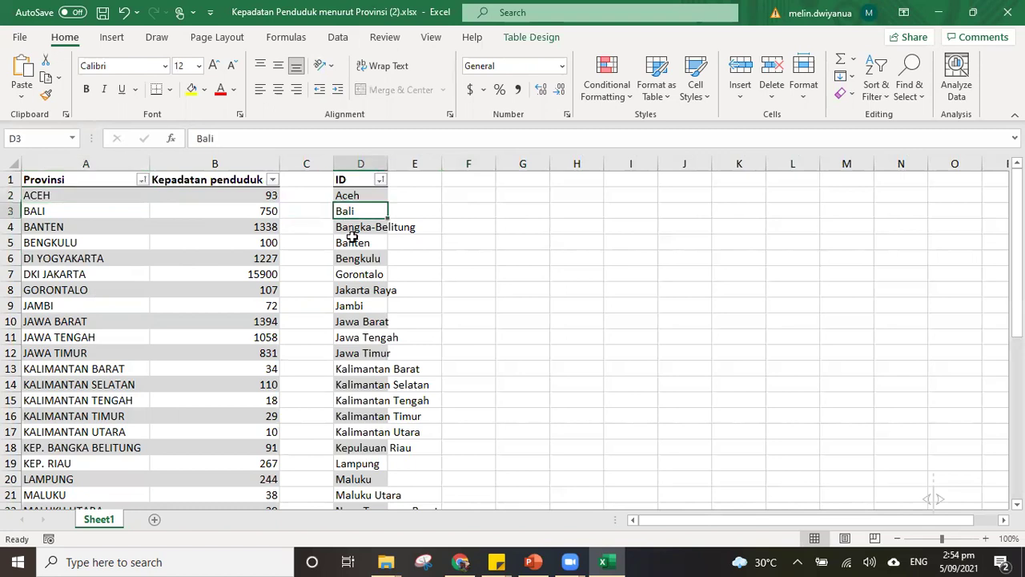
click(350, 229)
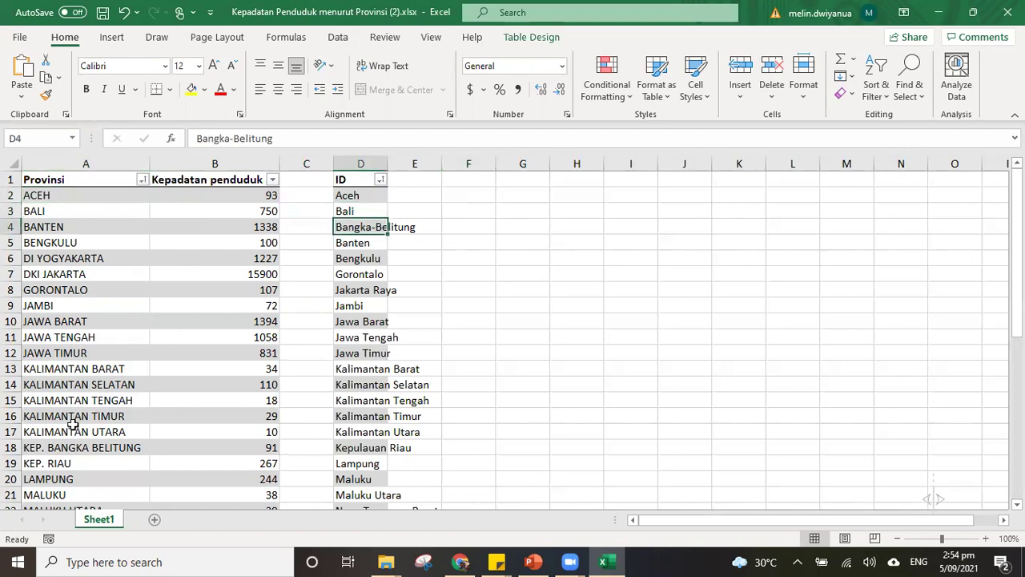
drag(51, 452, 240, 448)
click(218, 138)
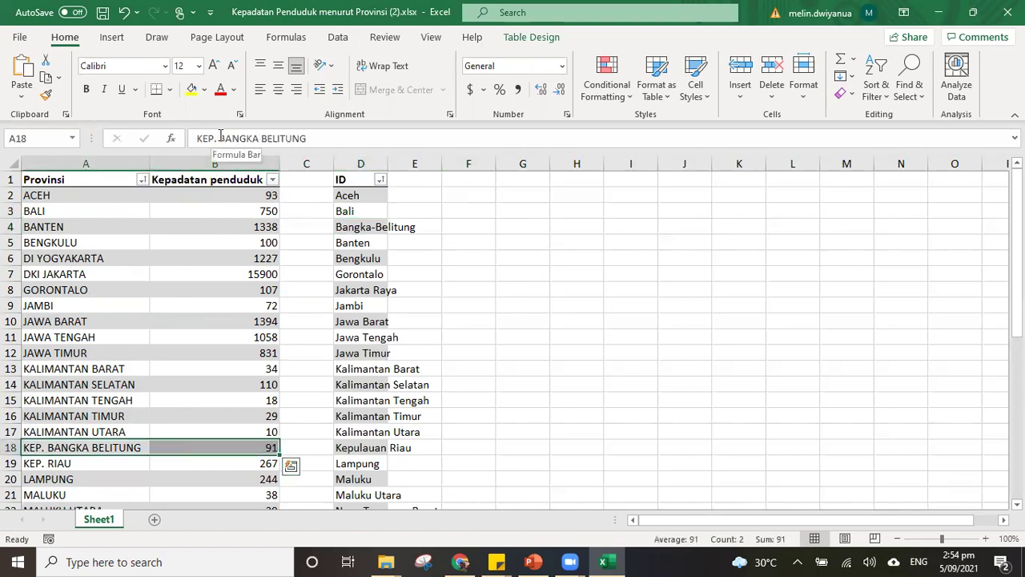
key(BackSpace)
key(BackSpace)
key(BackSpace)
key(BackSpace)
key(BackSpace)
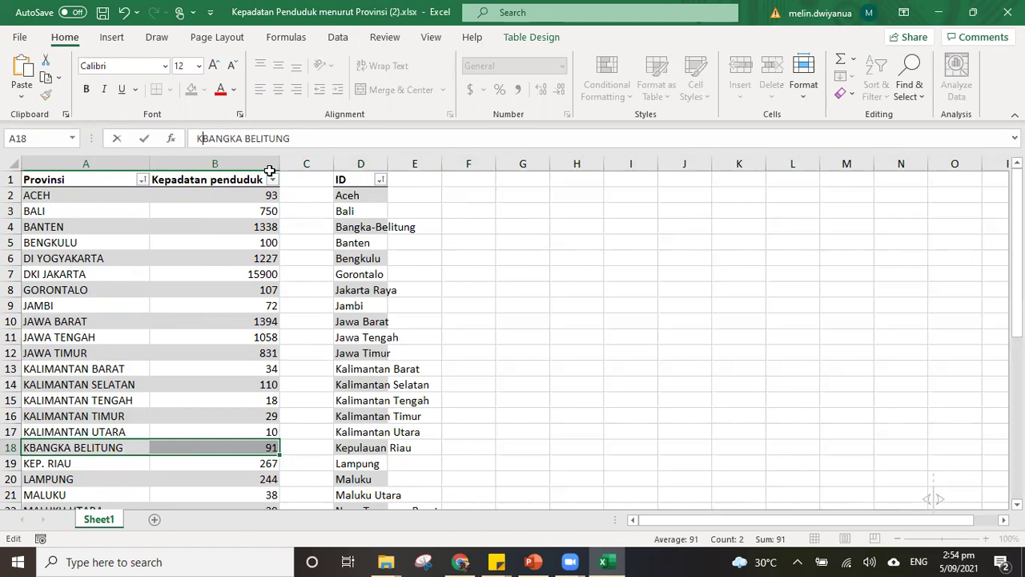
key(Return)
click(141, 179)
click(112, 197)
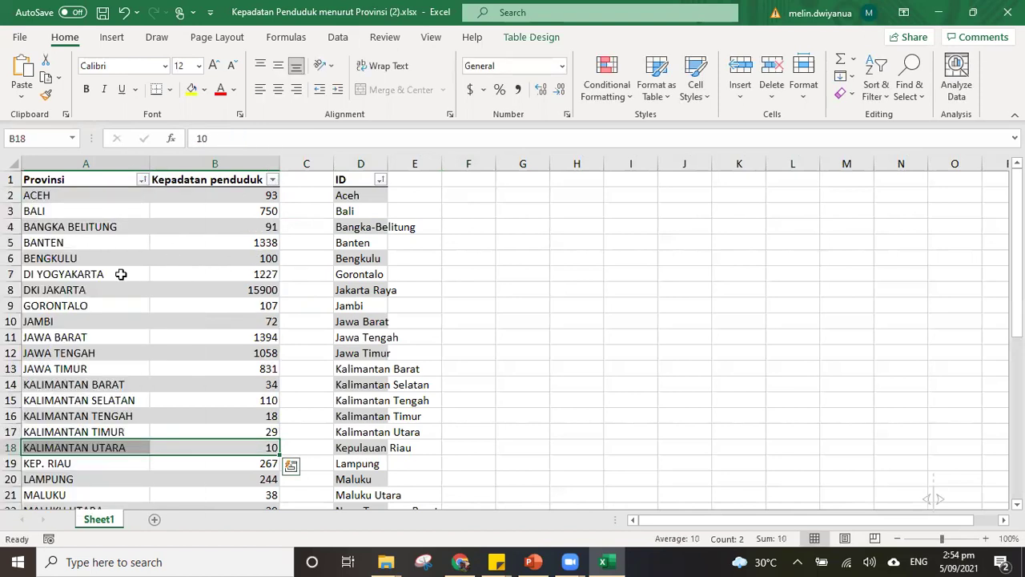
Step: Rename the DI YOGYAKARTA entry in the Provinsi column as YOGYAKARTA
click(86, 274)
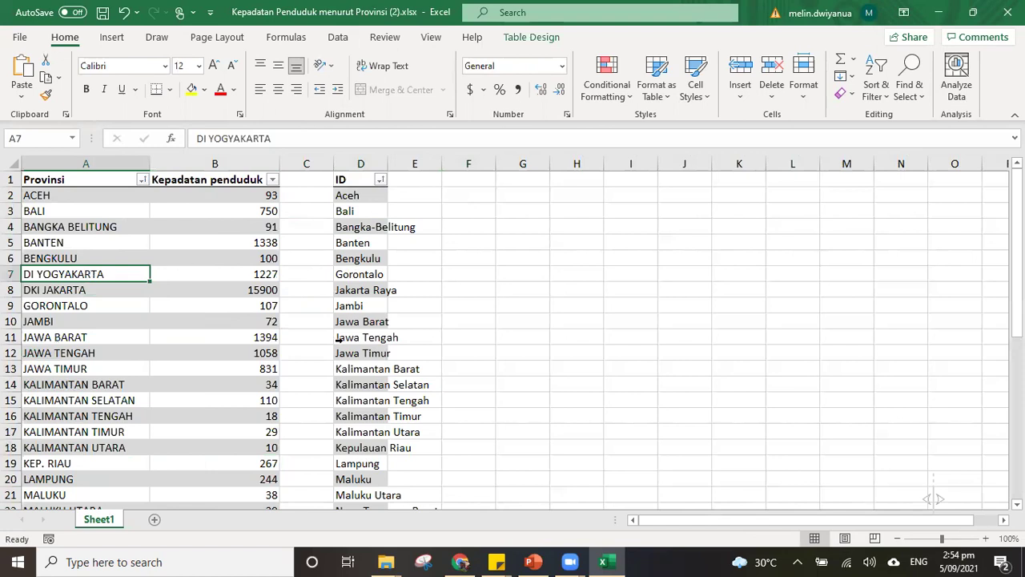
scroll(339, 337, down, 7)
scroll(353, 405, up, 7)
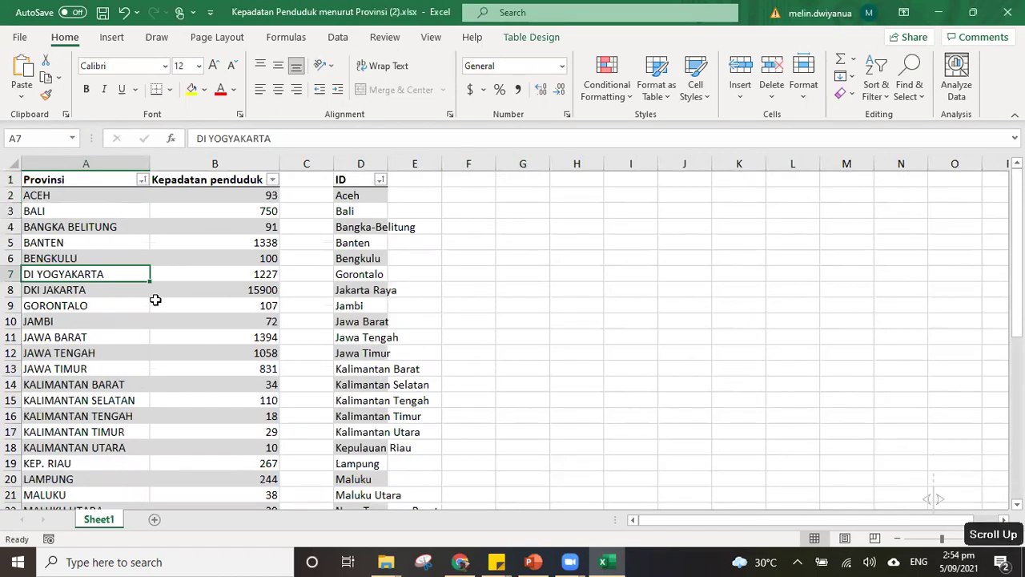
click(209, 139)
key(BackSpace)
key(BackSpace)
key(BackSpace)
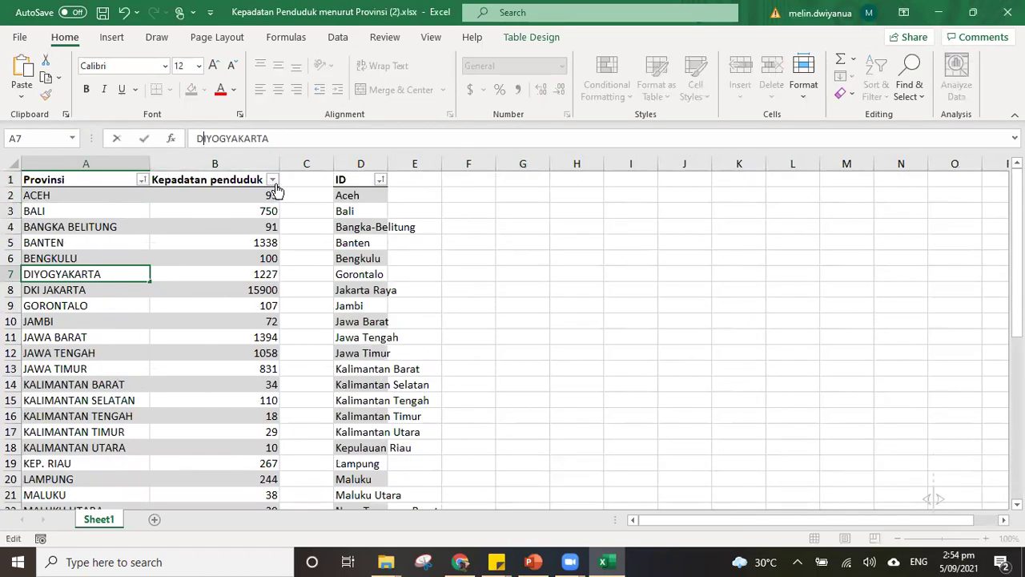
key(Return)
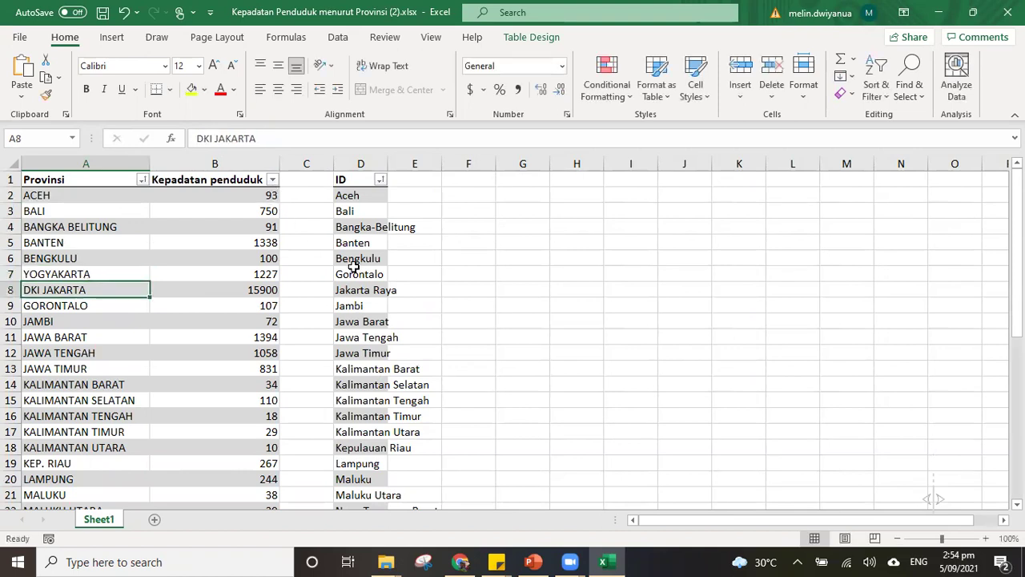
Step: Rename DKI JAKARTA as JAKARTA in the Provinsi column and re-sort that table from A to Z
click(357, 290)
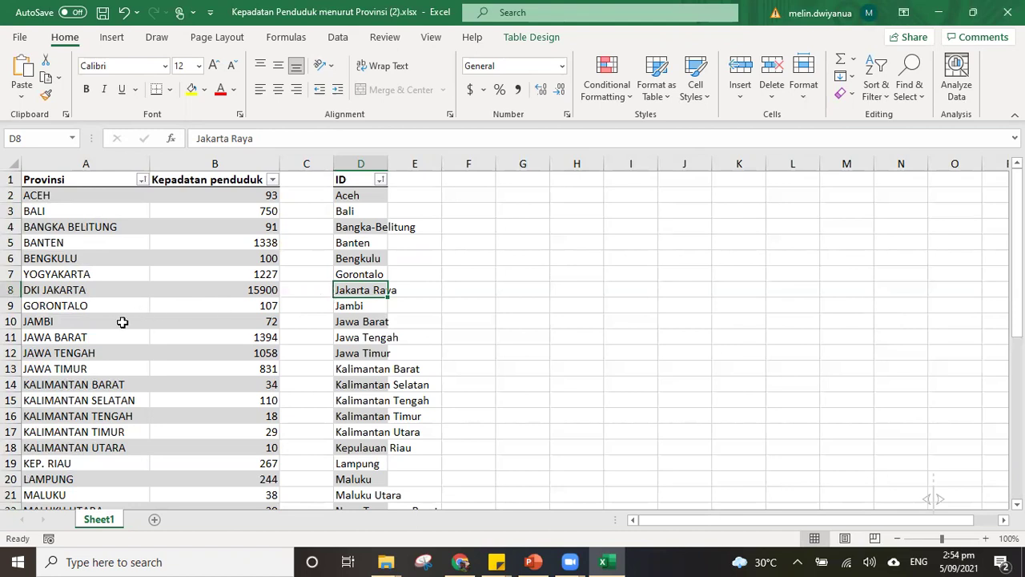
click(78, 291)
click(218, 138)
key(BackSpace)
key(BackSpace)
key(BackSpace)
key(BackSpace)
key(Return)
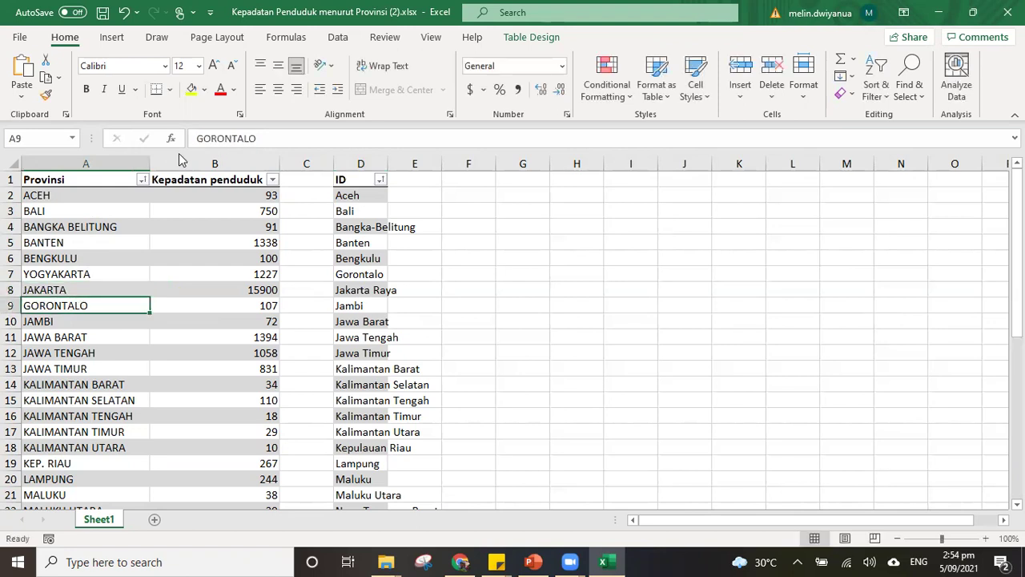
click(142, 179)
click(132, 199)
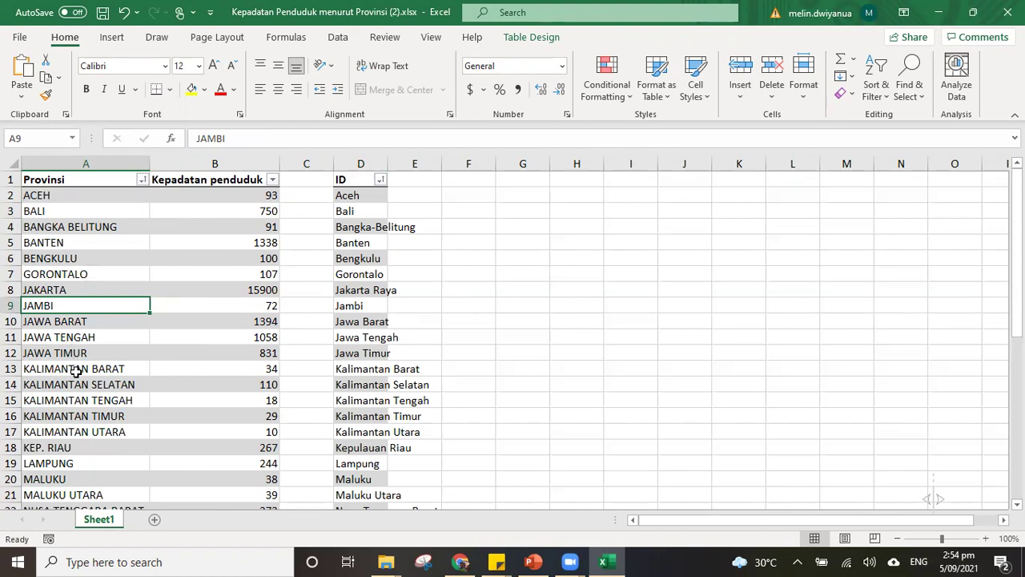
Step: Compare the remaining Provinsi names with the ID list row by row, including KEP. RIAU against Kepulauan Riau
scroll(72, 415, down, 2)
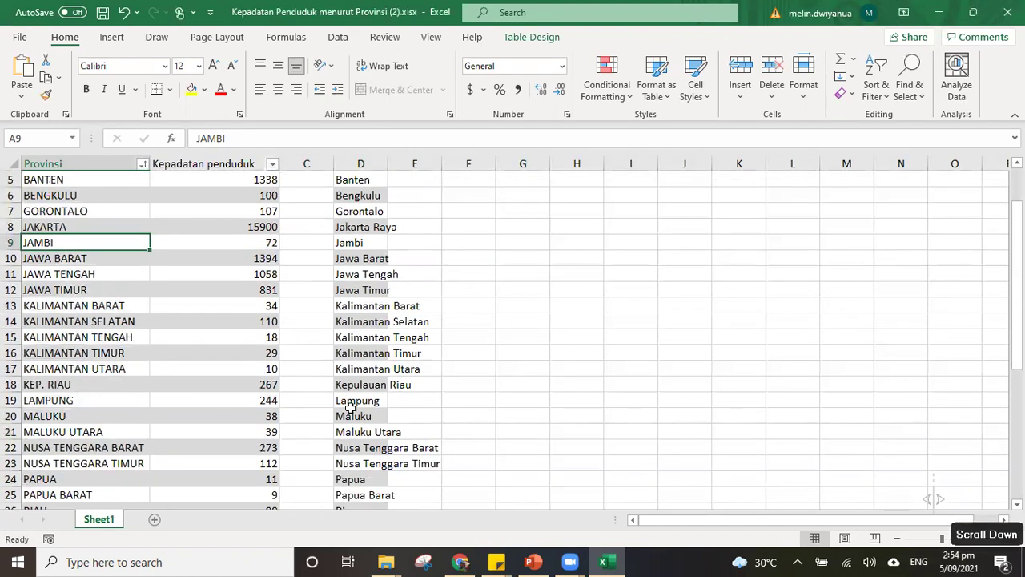
click(376, 386)
click(98, 385)
click(377, 385)
scroll(272, 400, down, 2)
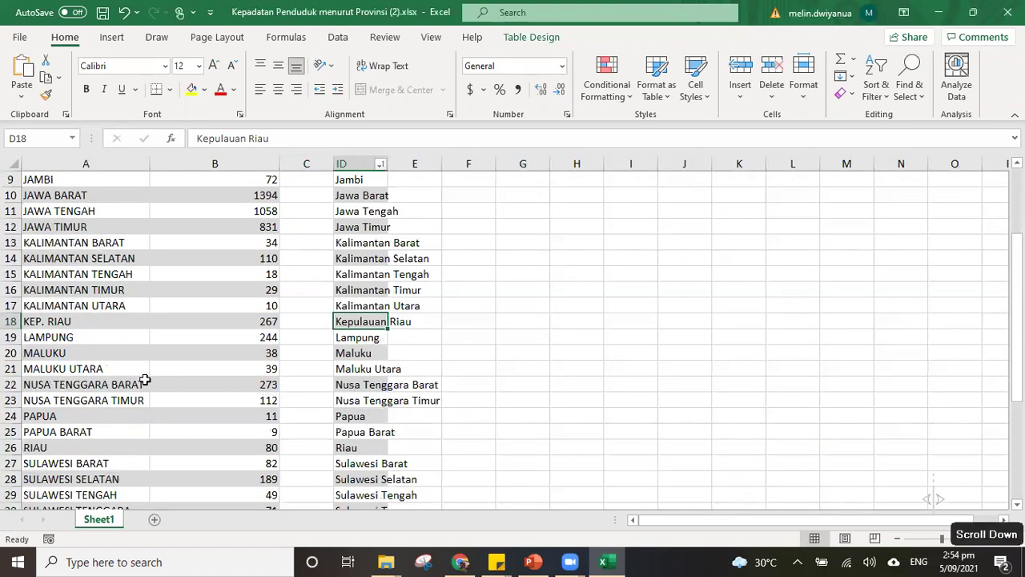
scroll(126, 409, down, 3)
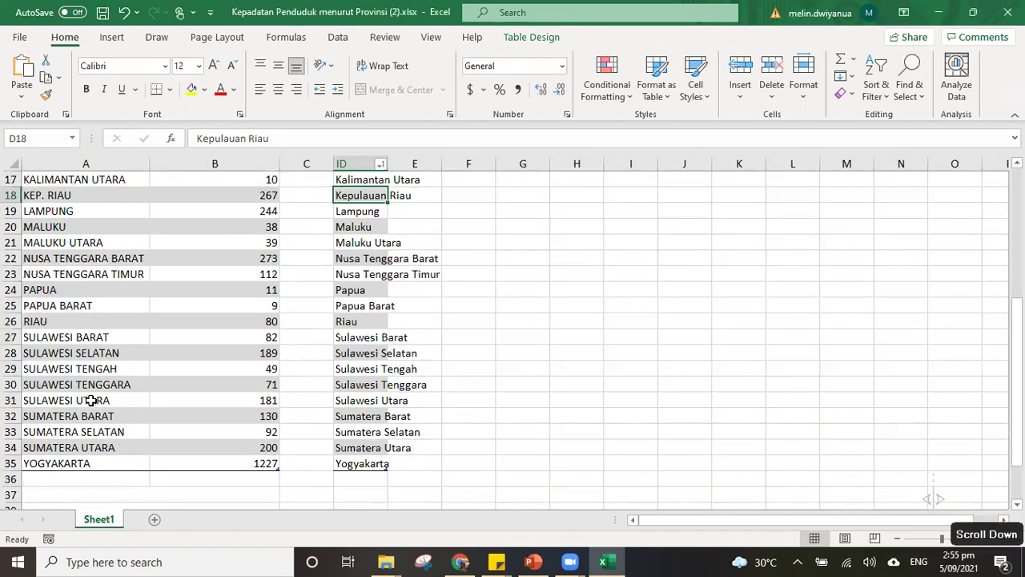
scroll(92, 401, up, 5)
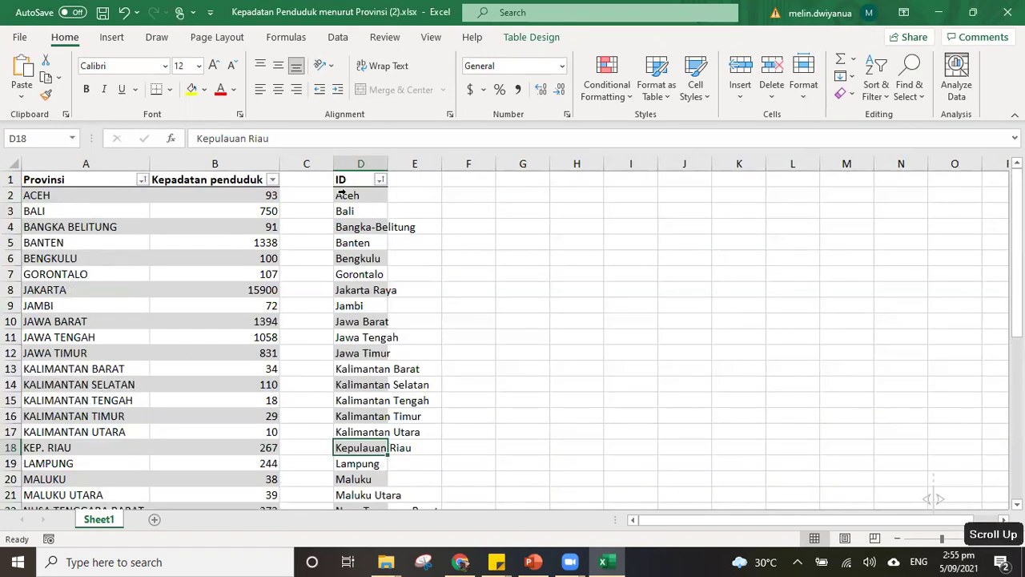
Step: Copy the ID names in D2:D35 and paste them over the Provinsi names starting at A2
click(342, 194)
scroll(356, 276, down, 5)
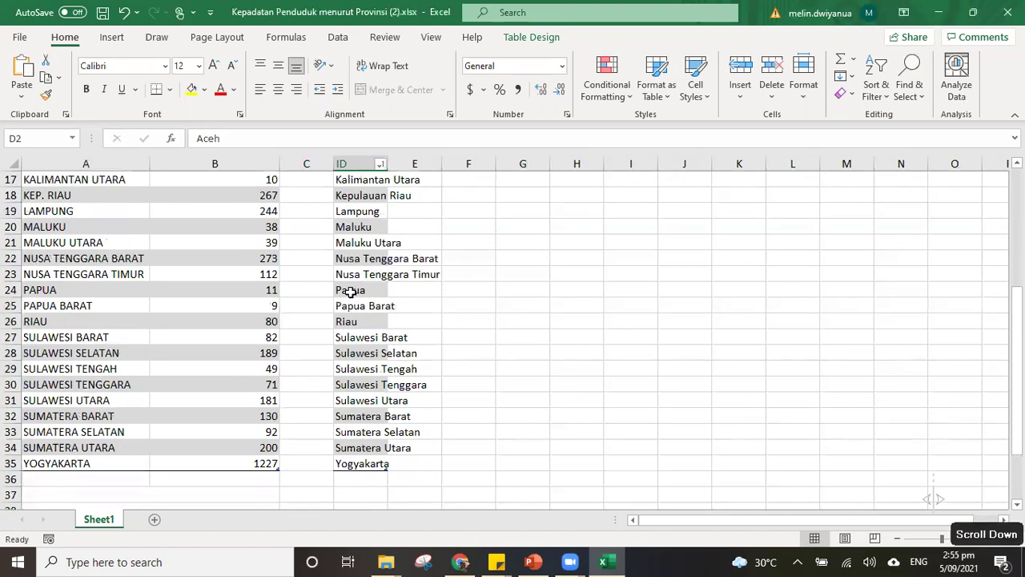
shift+click(360, 464)
key(ctrl+c)
scroll(93, 274, up, 5)
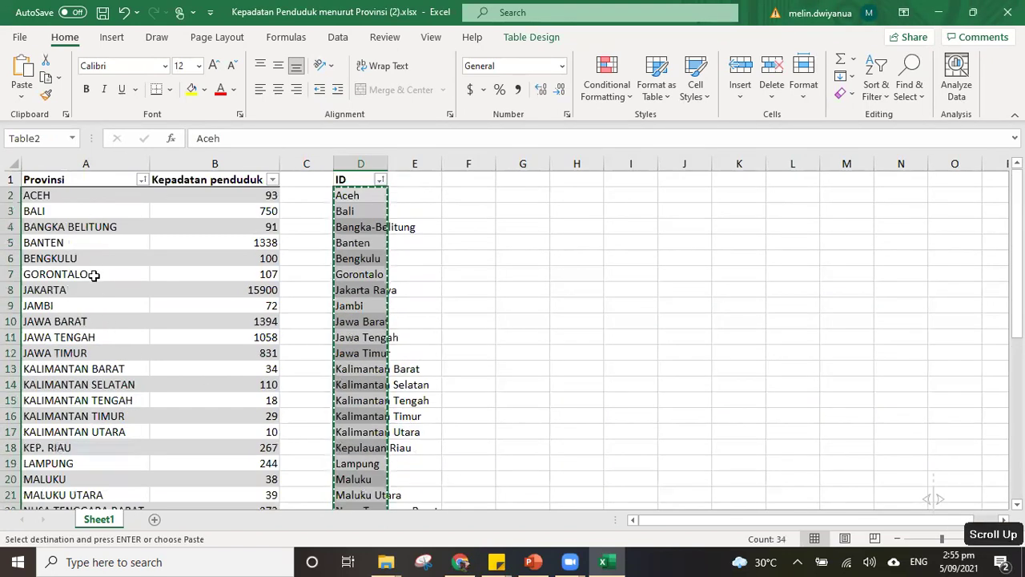
click(71, 195)
key(ctrl+v)
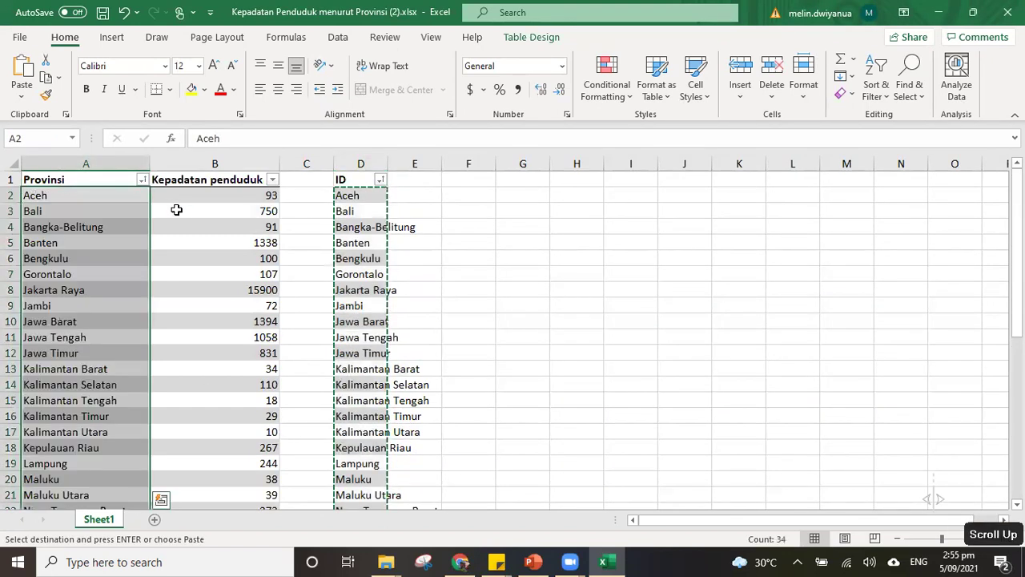
Step: Delete column D containing the ID list from the sheet
right_click(360, 166)
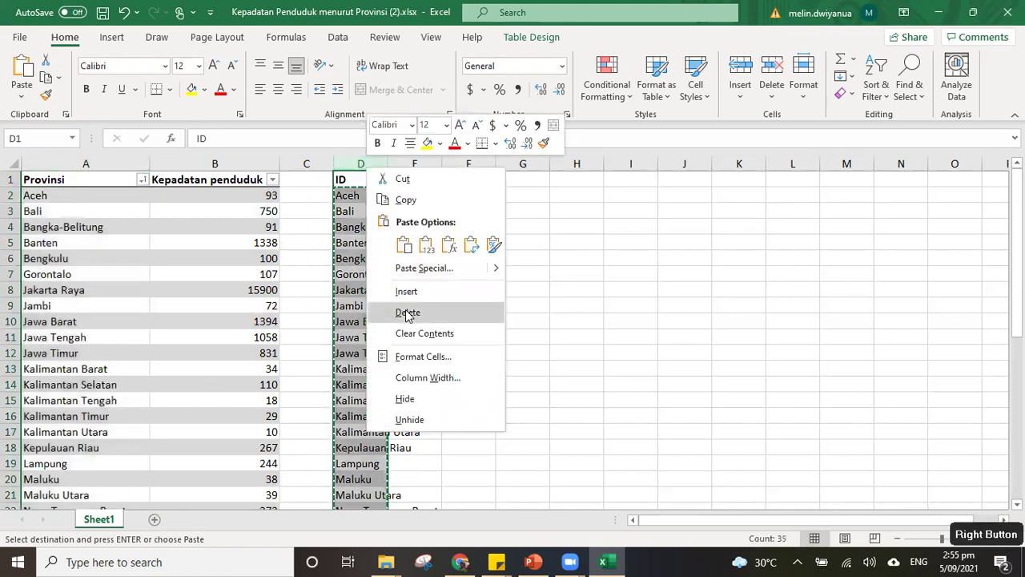
click(408, 314)
click(444, 242)
click(285, 208)
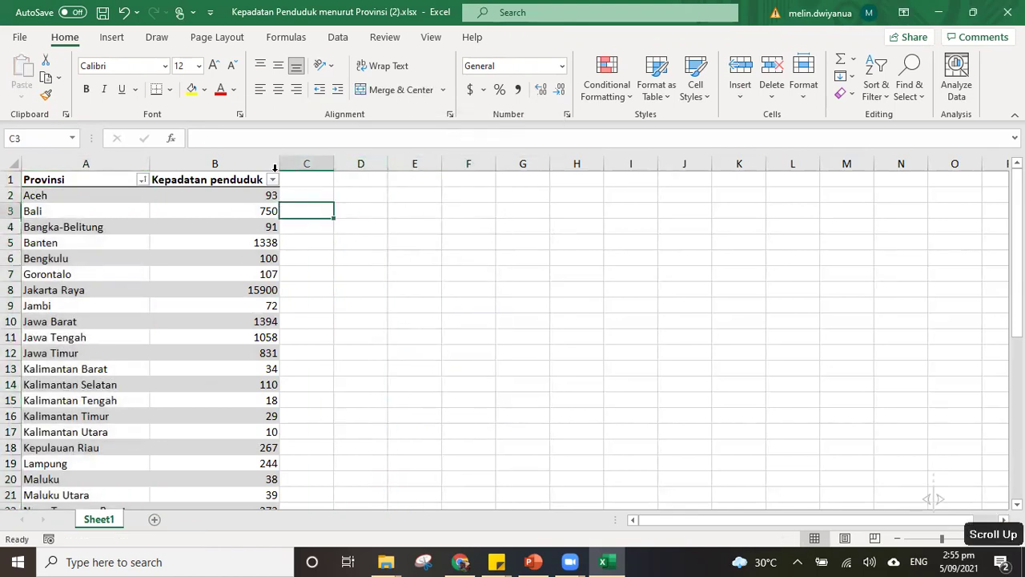
click(339, 242)
scroll(147, 205, down, 5)
scroll(147, 205, up, 5)
click(317, 308)
click(233, 256)
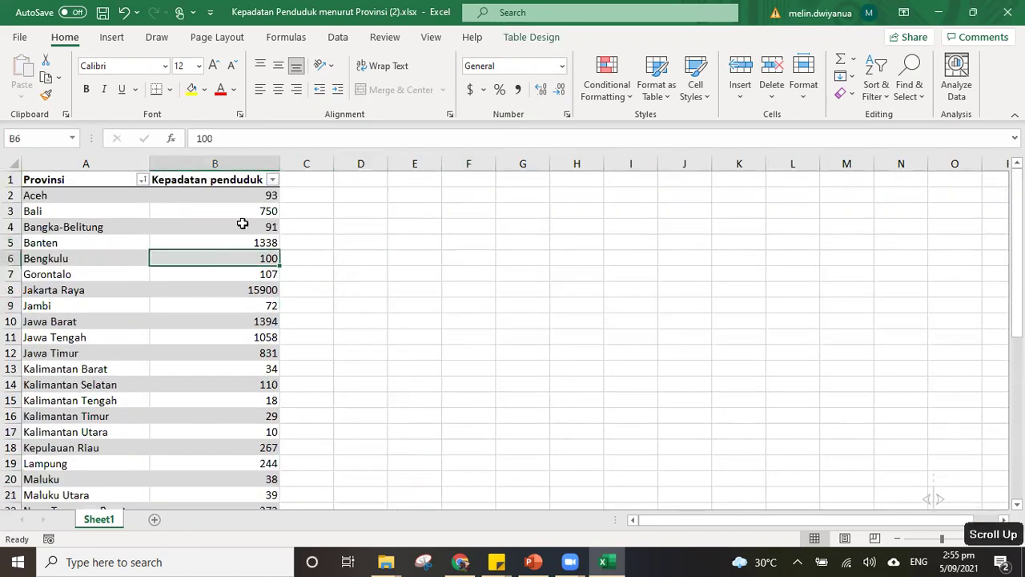
click(348, 225)
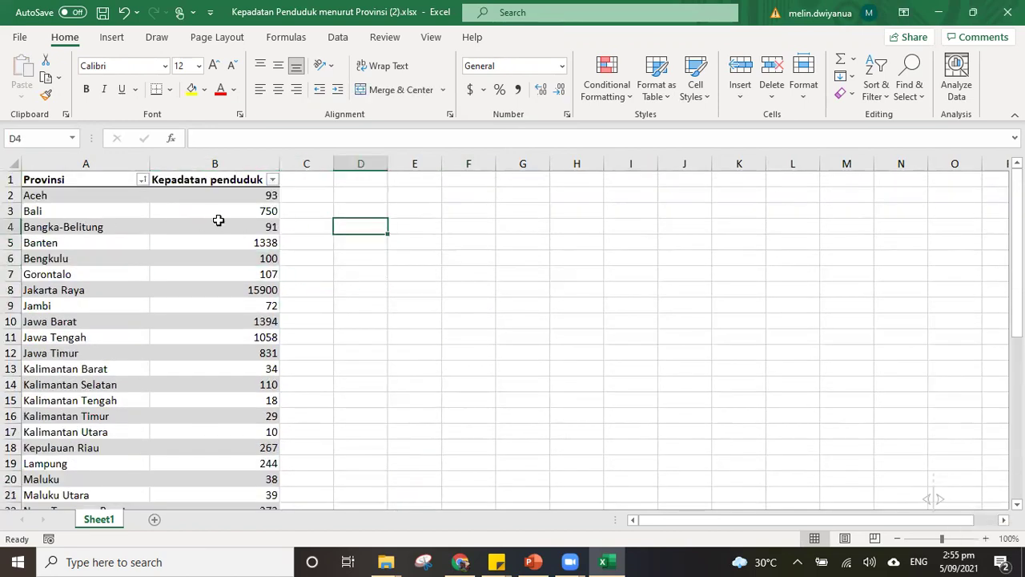
click(372, 297)
Step: Start saving the workbook as a new file in the Latihan Peta folder inside Documents
click(18, 38)
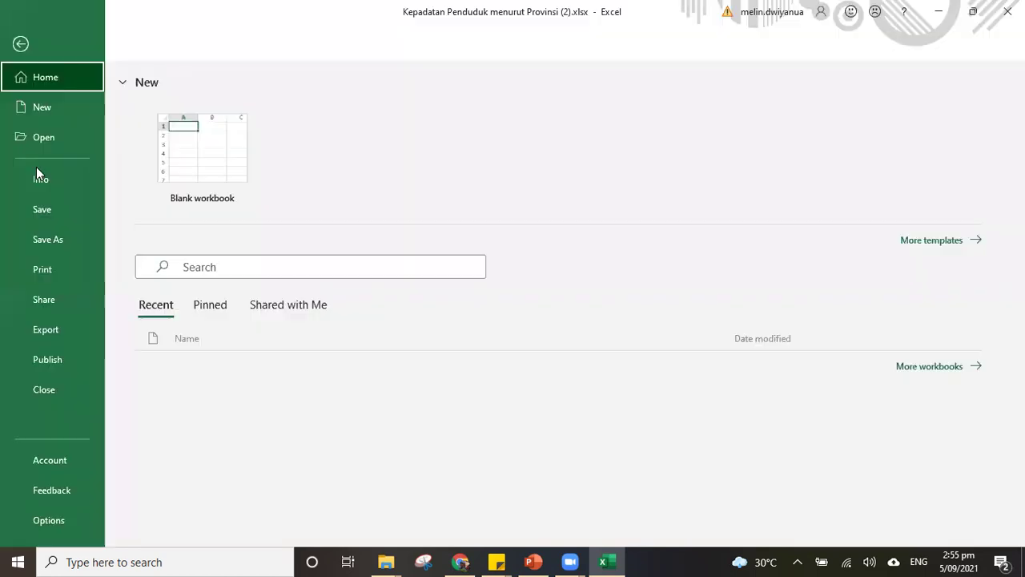
click(63, 240)
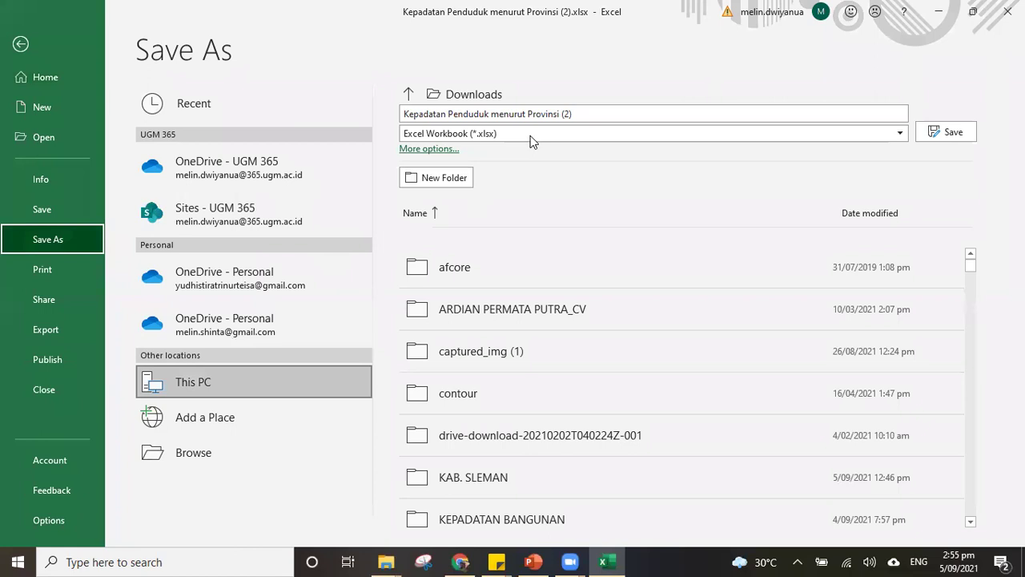
click(222, 453)
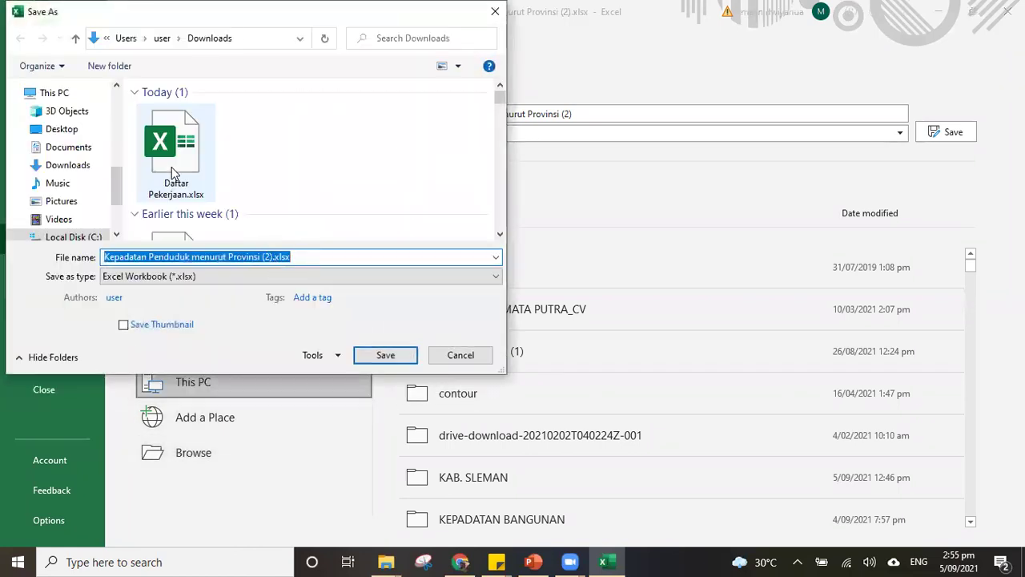
click(76, 148)
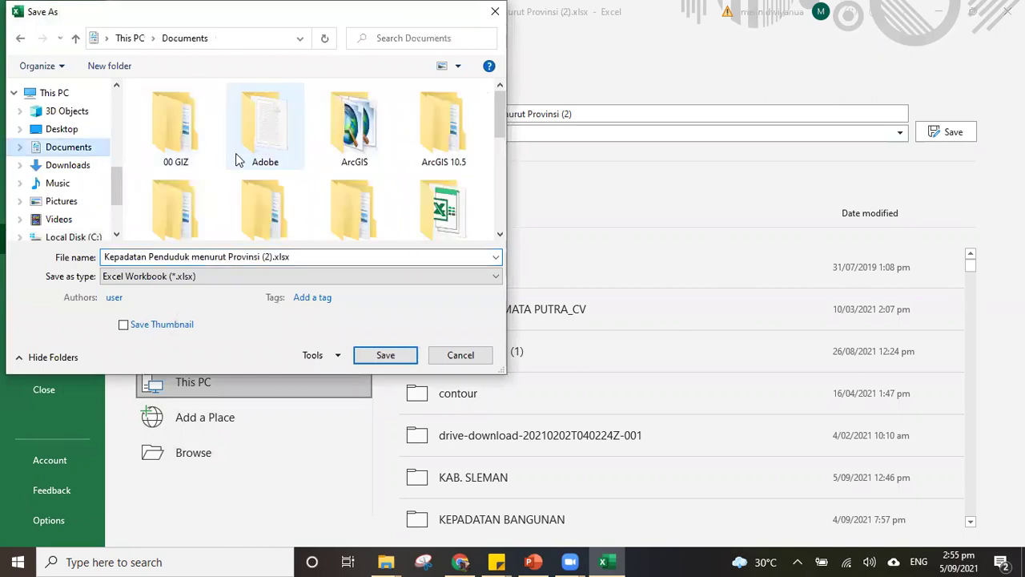
drag(499, 118, 497, 169)
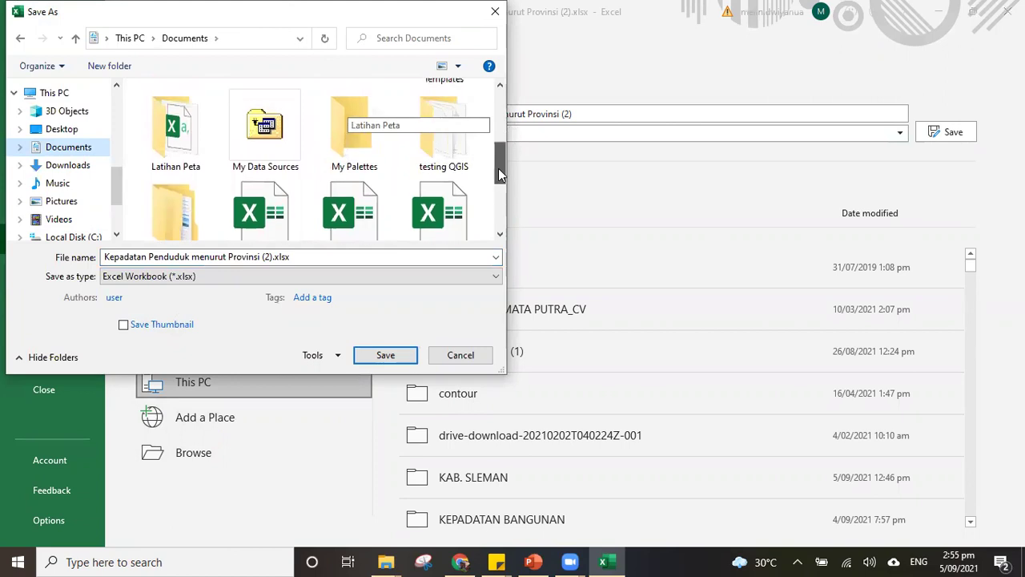
click(183, 138)
double_click(183, 138)
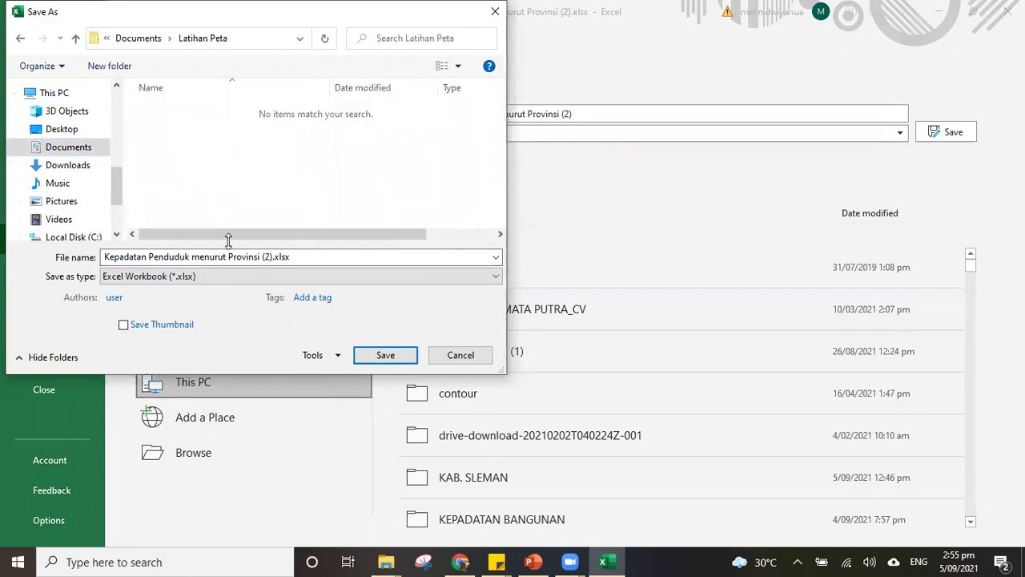
Step: Save the file in CSV UTF-8 (Comma delimited) format, replacing the existing Kepadatan Penduduk.csv
click(277, 276)
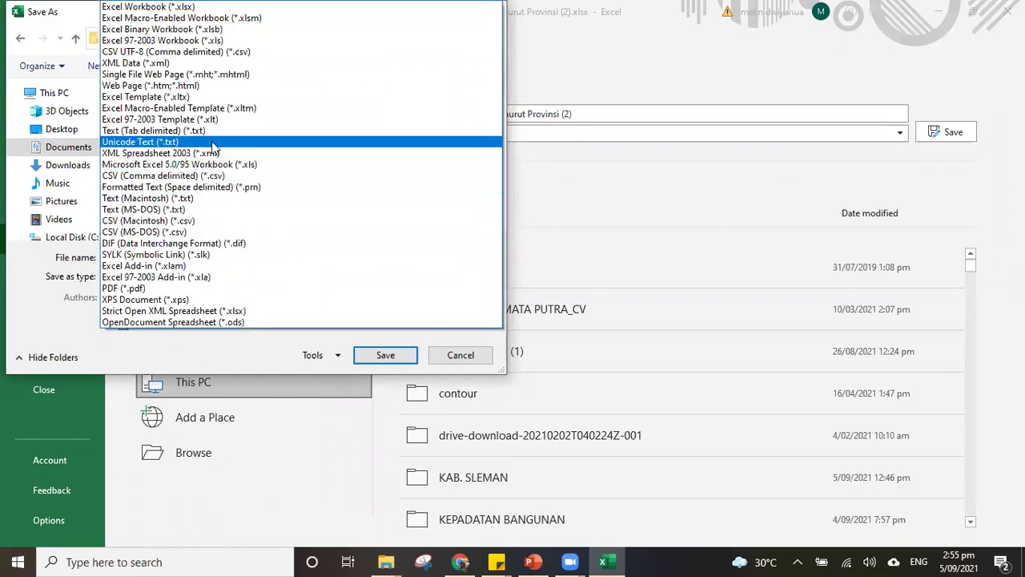
click(180, 51)
click(187, 111)
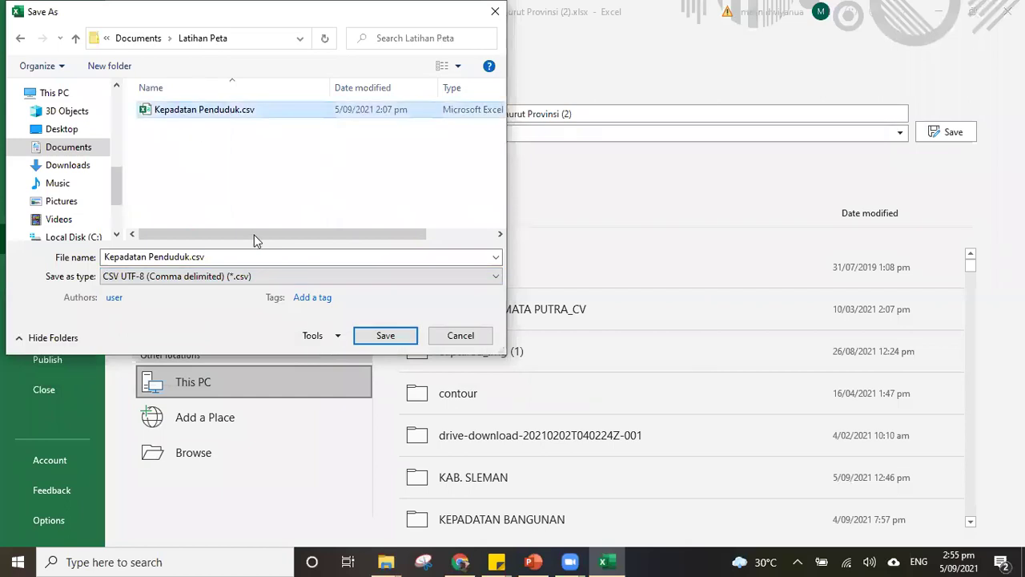
click(382, 337)
click(546, 280)
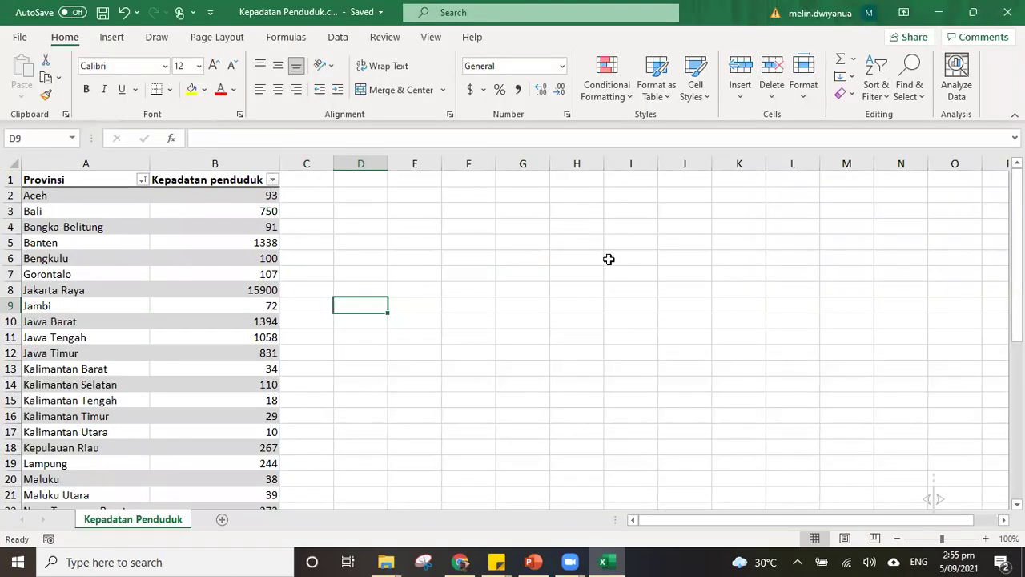
Step: Switch to Datawrapper and upload Kepadatan Penduduk.csv from the Latihan Peta folder as the map's dataset
click(938, 12)
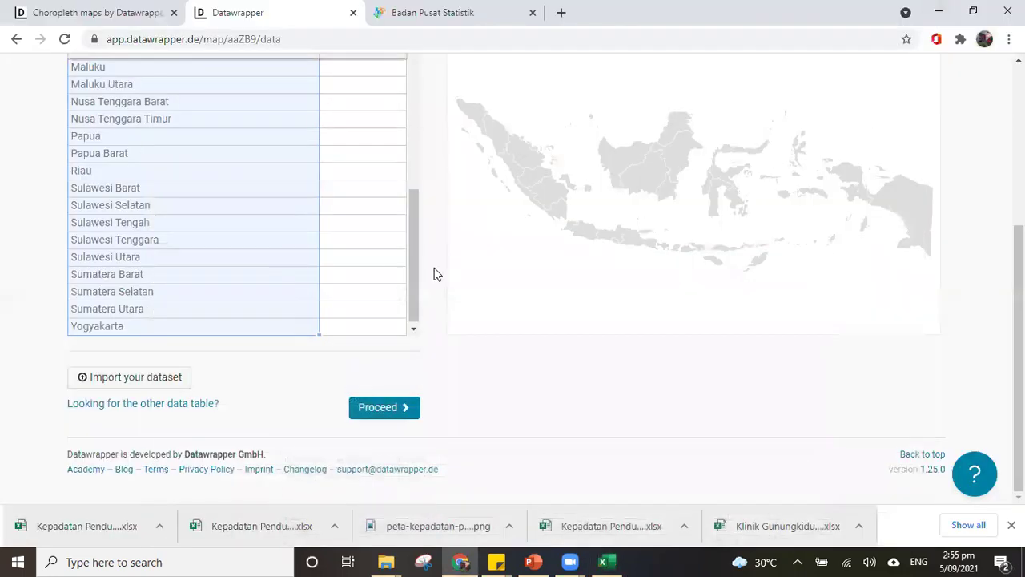
scroll(398, 251, up, 10)
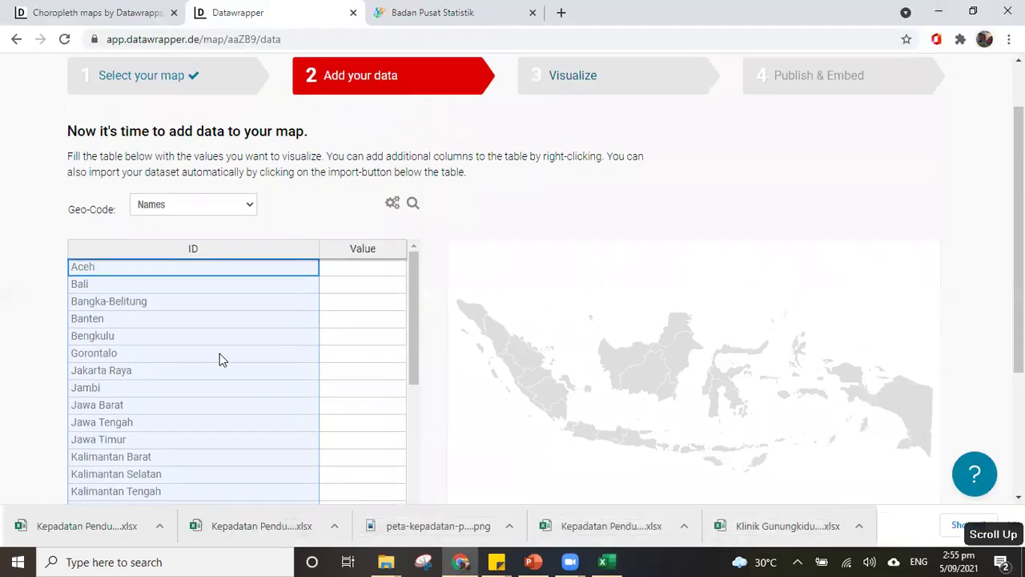
scroll(208, 364, down, 10)
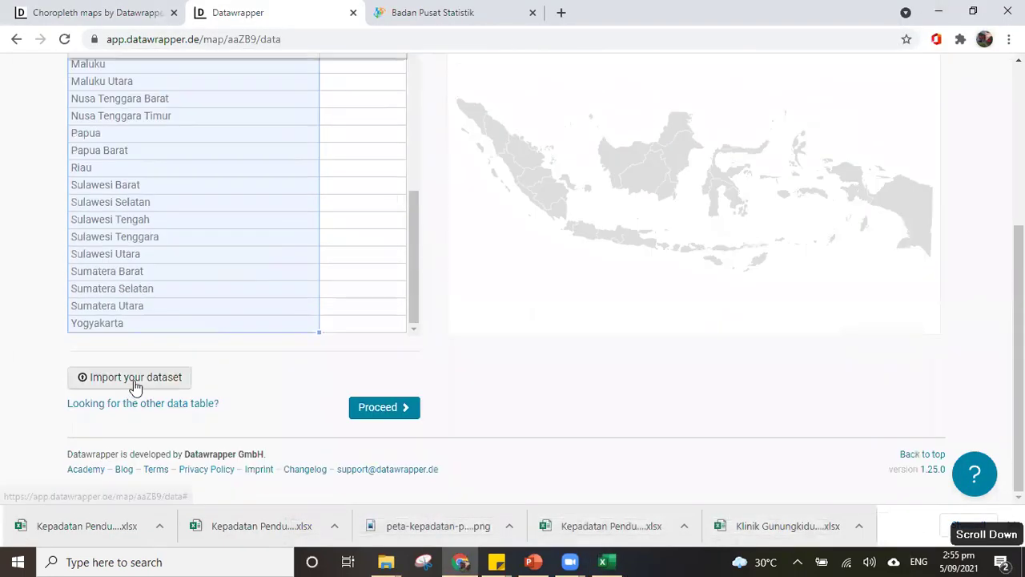
click(135, 383)
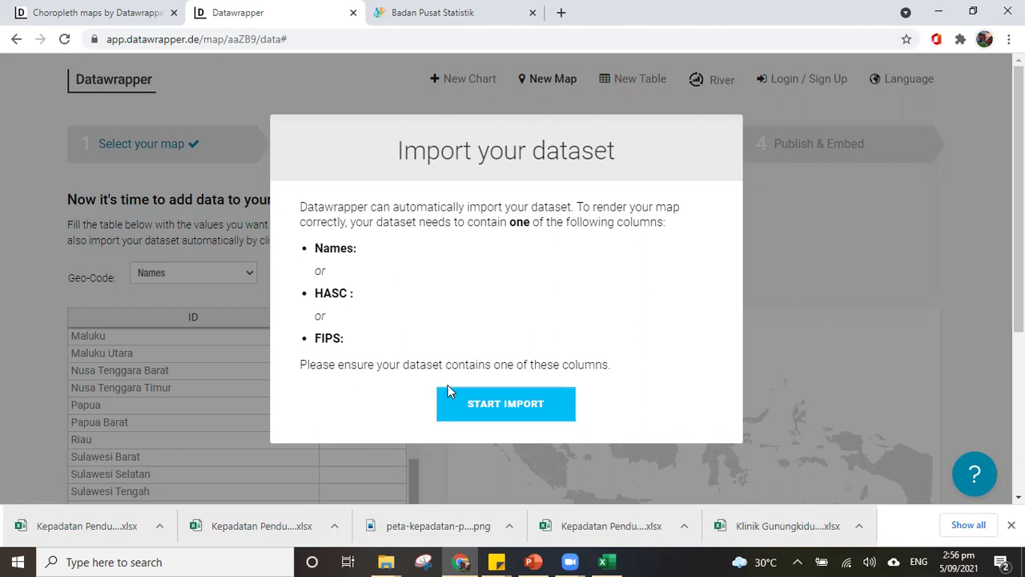
click(463, 406)
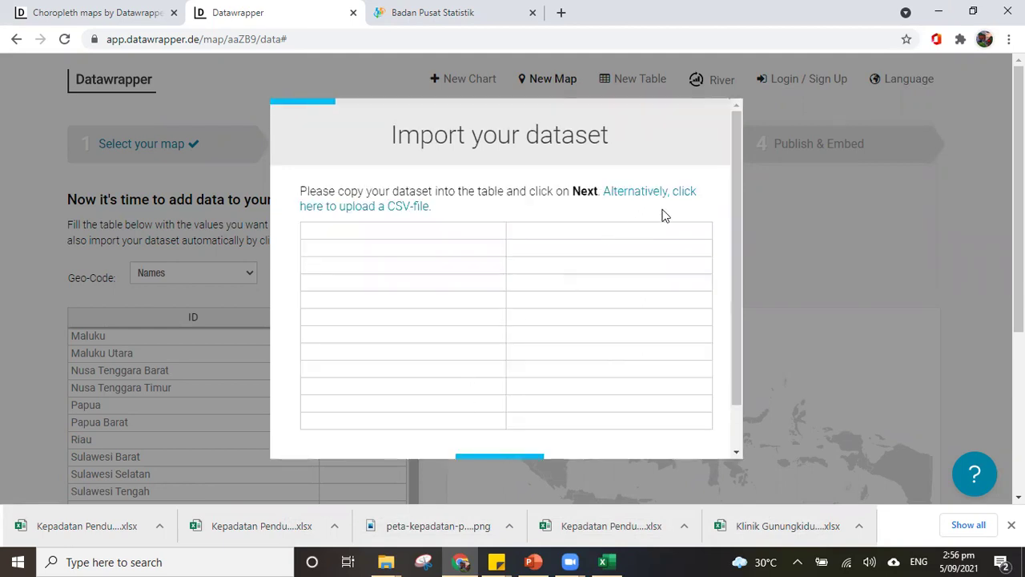
click(686, 197)
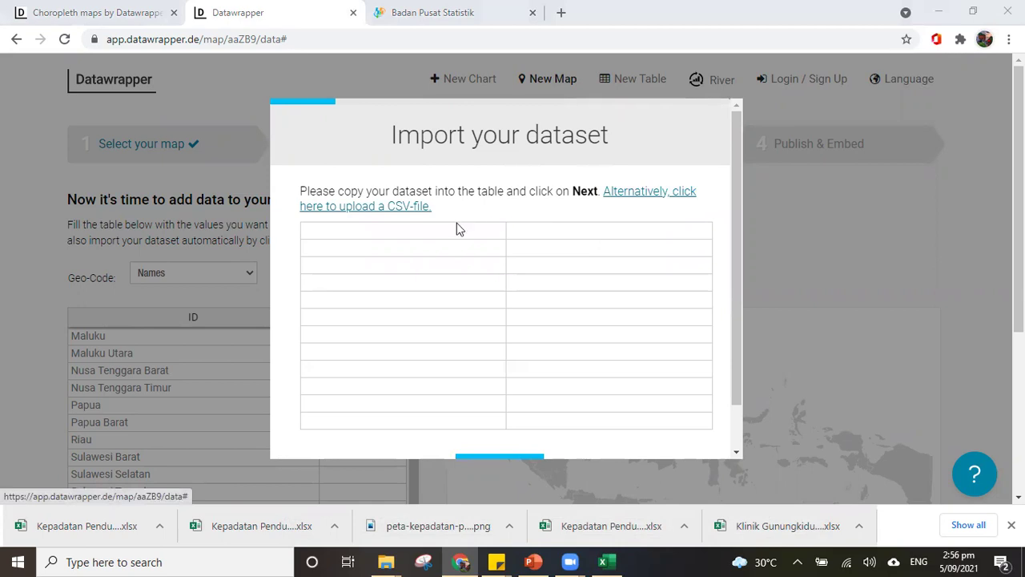
click(228, 117)
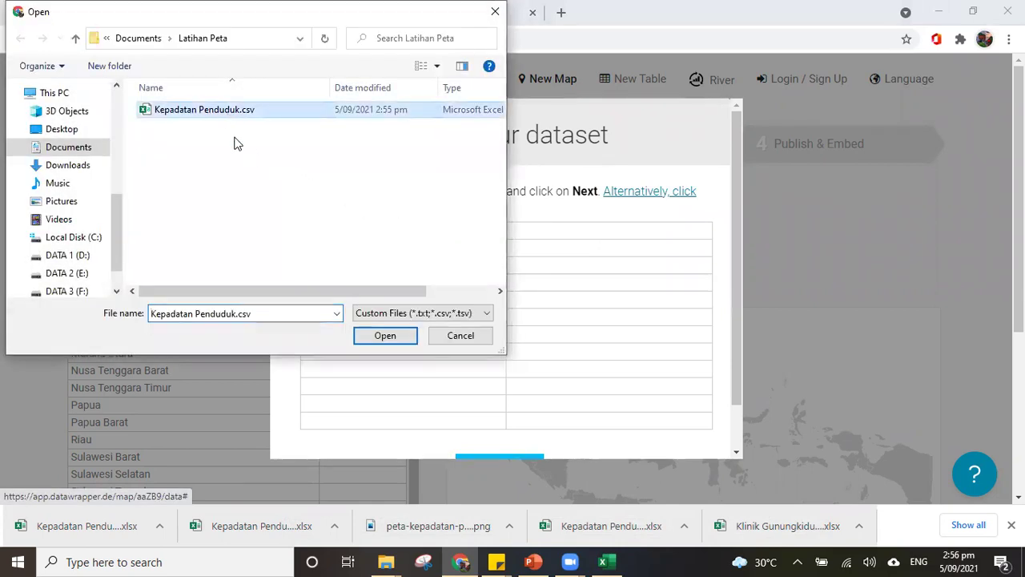
click(385, 337)
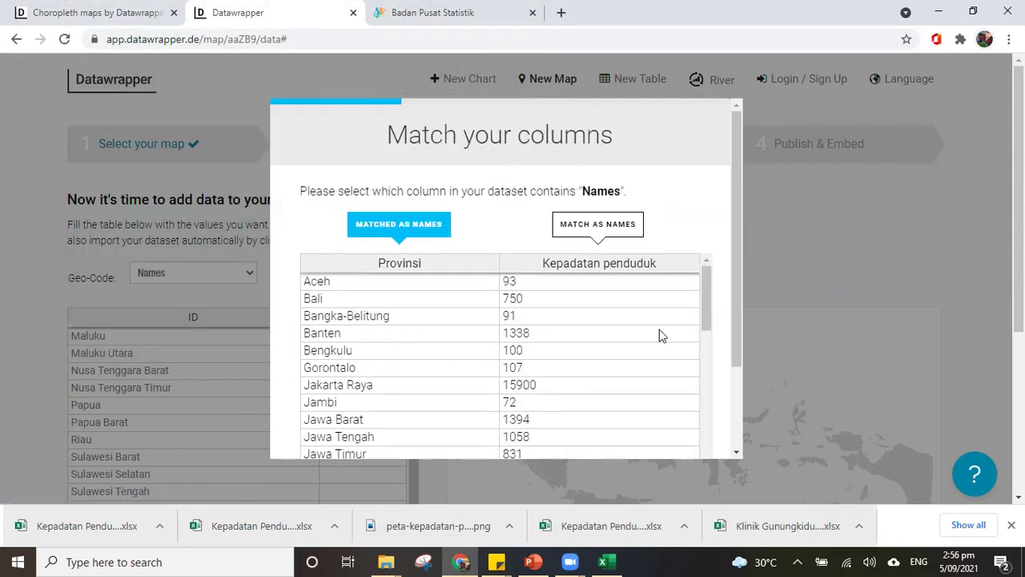
Step: Review the uploaded rows and accept the Provinsi column as Names, with the first row as caption
mouse_move(707, 293)
mouse_down()
mouse_move(704, 355)
mouse_move(702, 282)
mouse_up()
scroll(677, 256, down, 2)
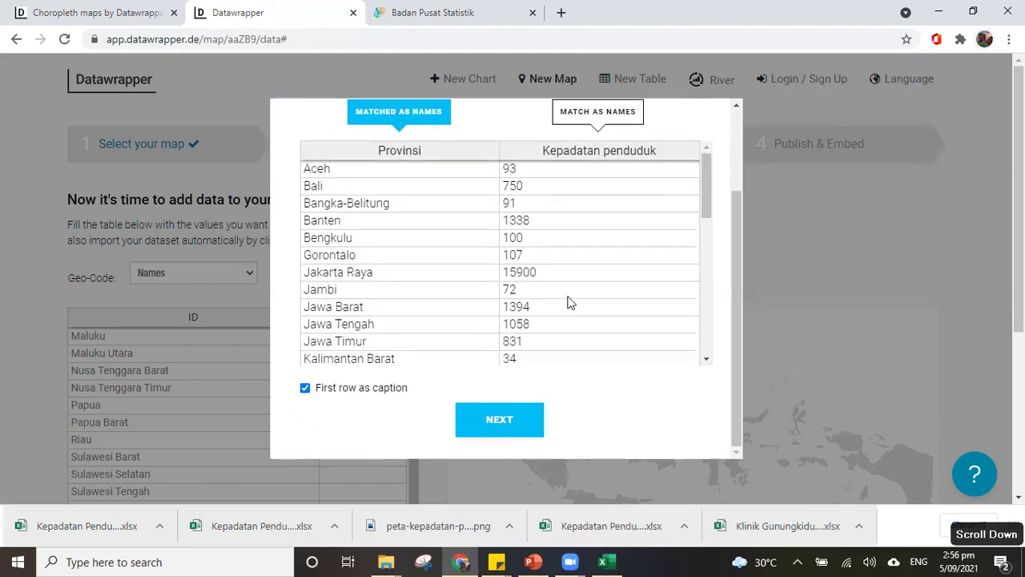
scroll(575, 312, up, 2)
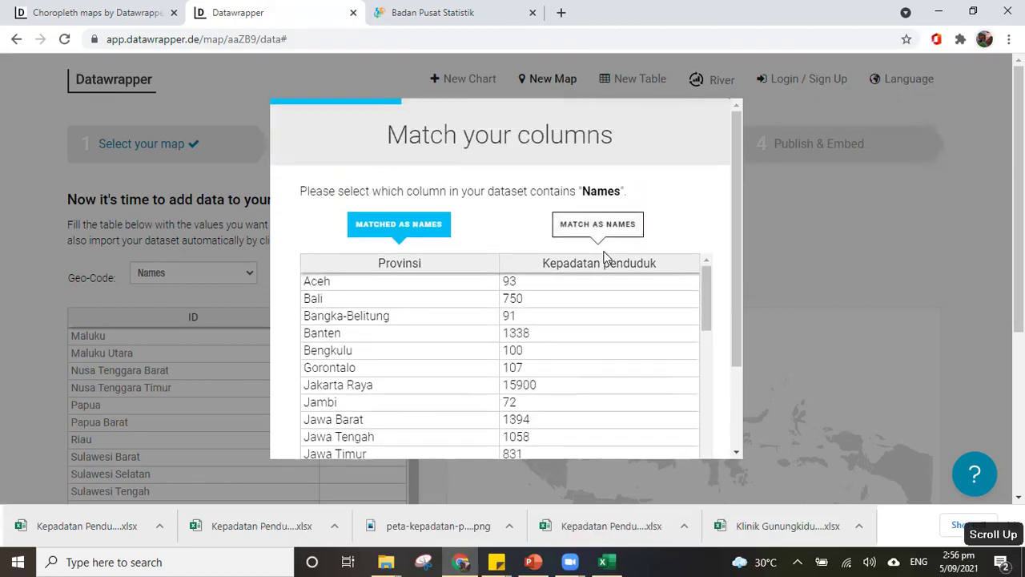
scroll(573, 344, down, 5)
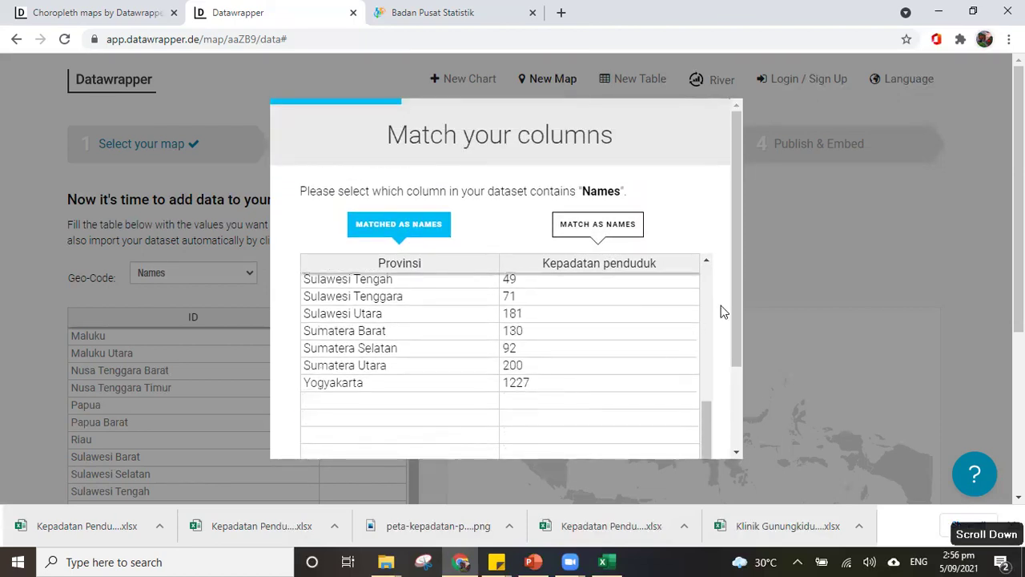
scroll(730, 350, down, 2)
click(513, 433)
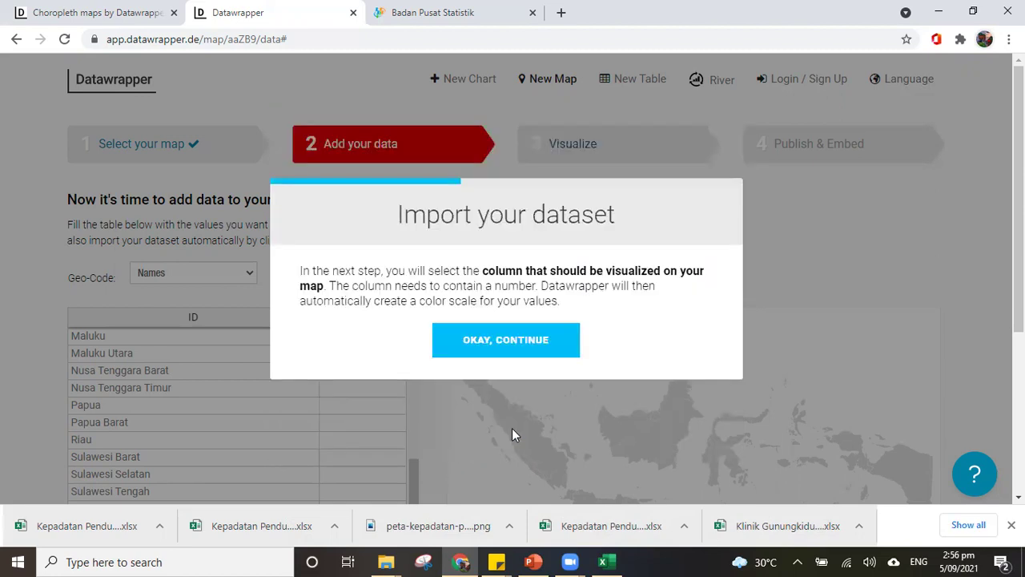
click(503, 341)
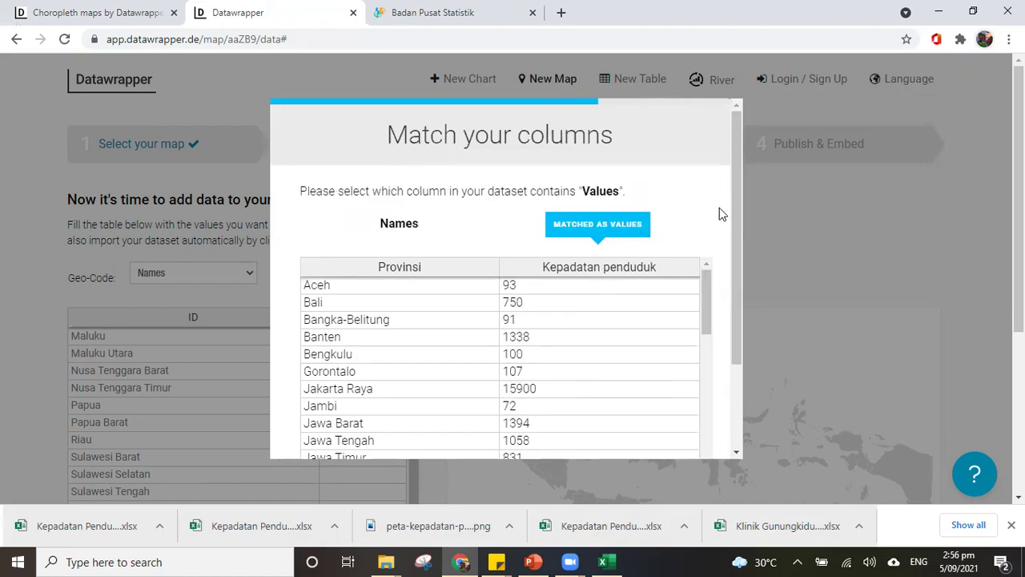
Step: Accept the Kepadatan penduduk column as Values and finish importing the dataset
mouse_move(732, 197)
mouse_down()
mouse_move(714, 297)
mouse_move(725, 191)
mouse_up()
drag(734, 247, 728, 360)
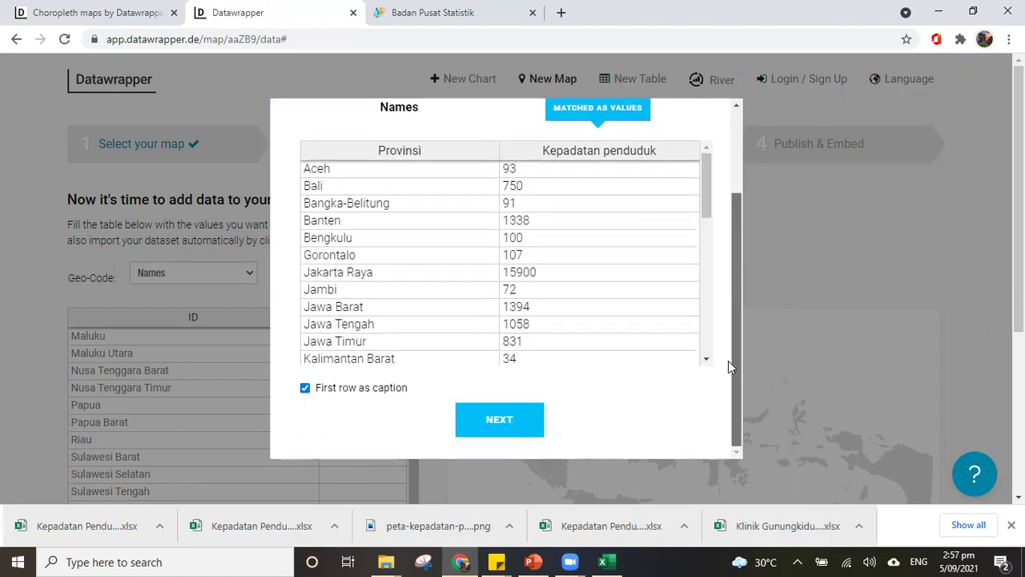
click(513, 424)
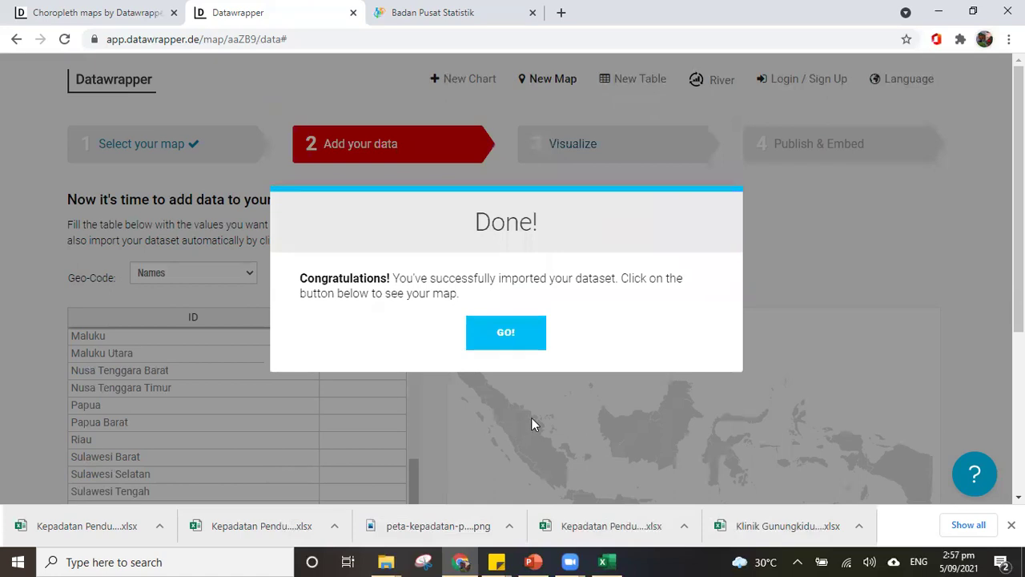
click(530, 344)
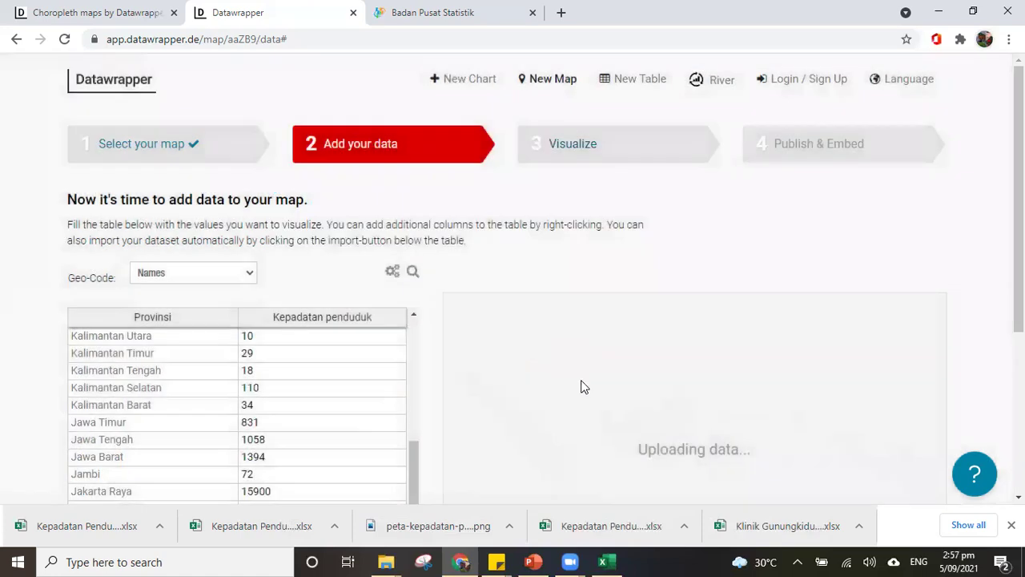
Step: Examine the imported density values, including Jakarta Raya's, and compare them with the map preview's colours
scroll(584, 387, down, 3)
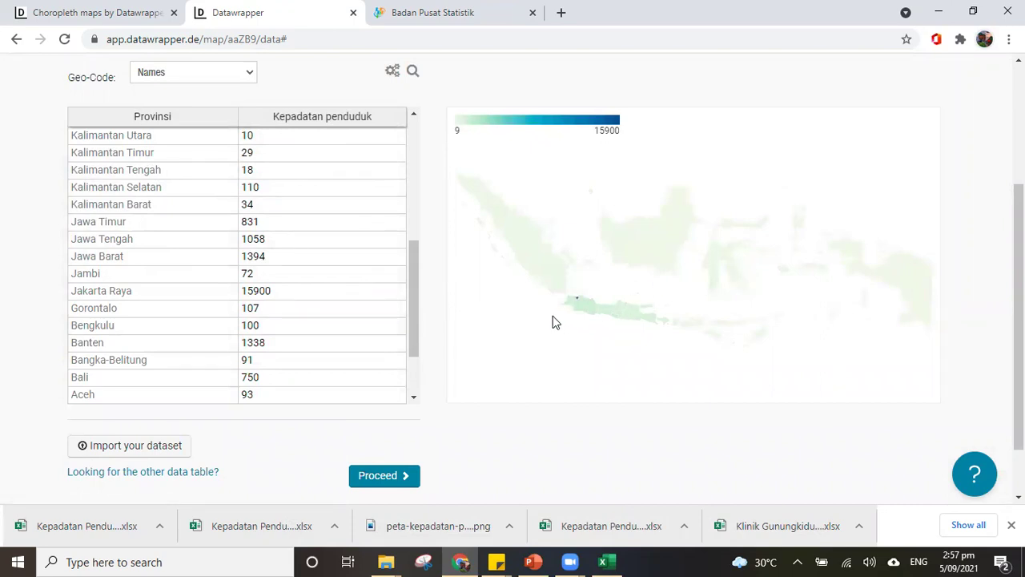
click(276, 293)
scroll(306, 296, up, 3)
scroll(306, 296, down, 2)
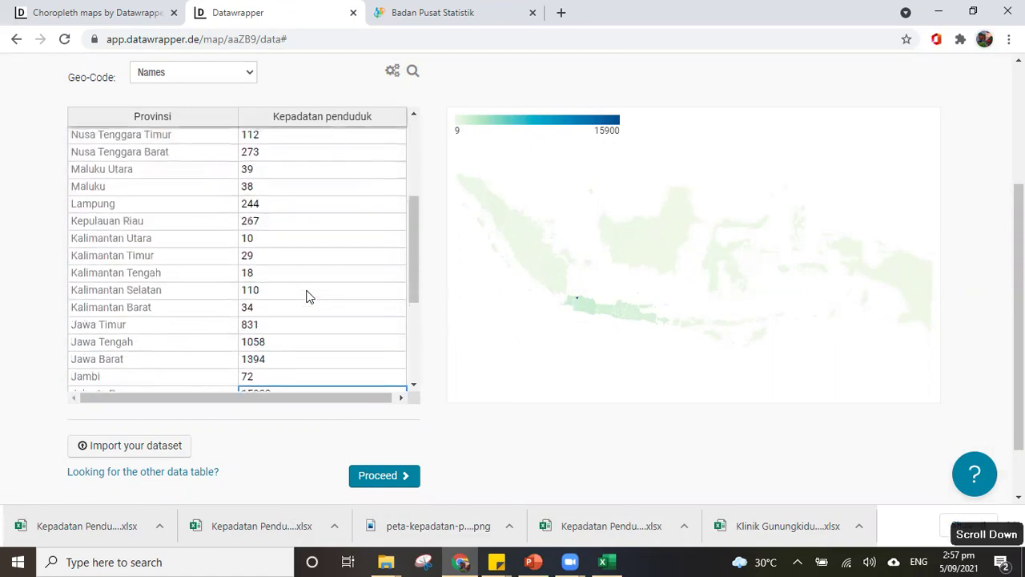
scroll(302, 282, up, 2)
click(261, 199)
scroll(303, 306, down, 3)
scroll(300, 306, down, 2)
click(289, 293)
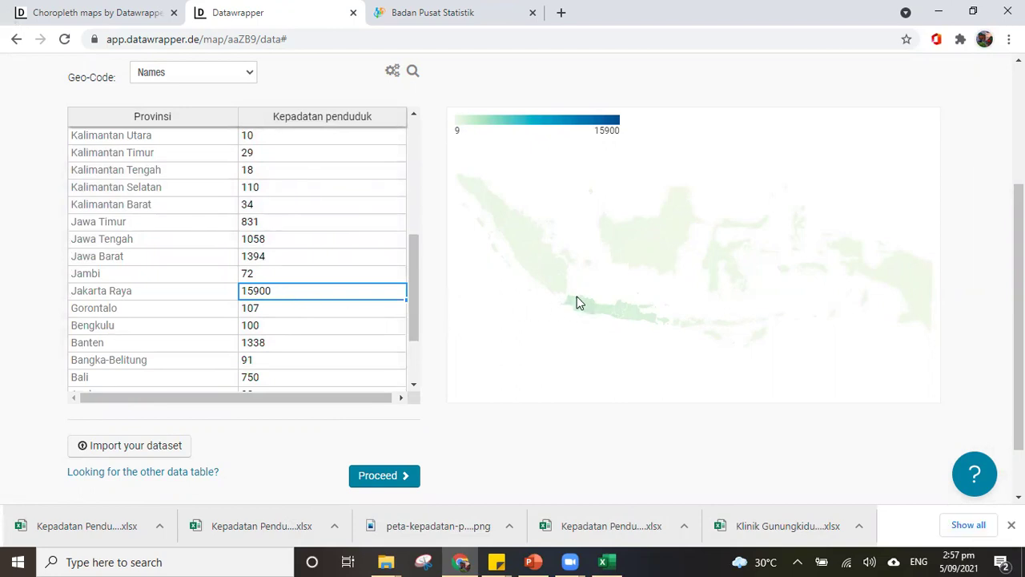
scroll(567, 281, up, 2)
scroll(553, 292, down, 3)
scroll(549, 292, up, 3)
scroll(550, 293, down, 3)
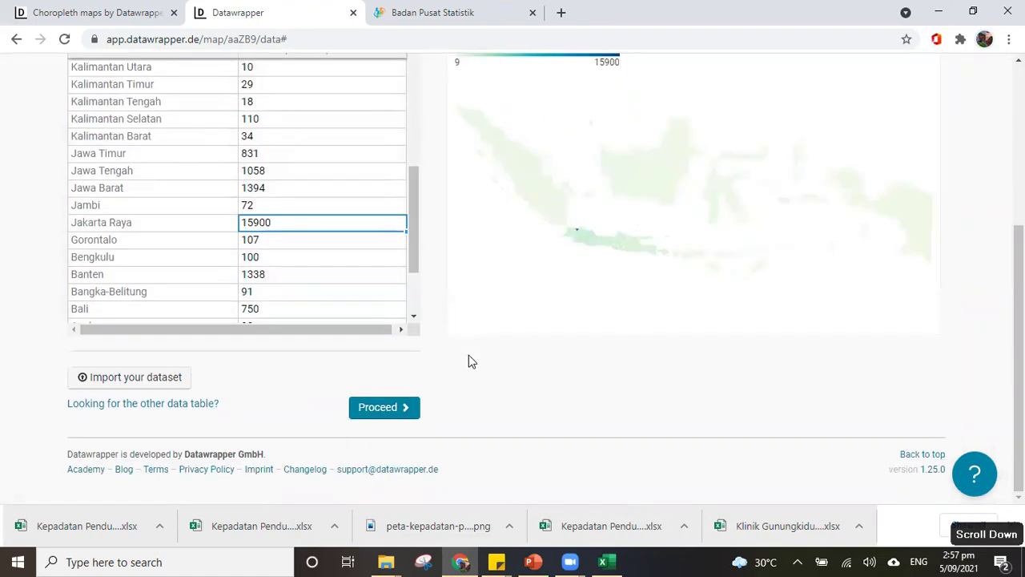
Step: Proceed to the Visualize stage and inspect the provinces around Jakarta on the map
click(384, 410)
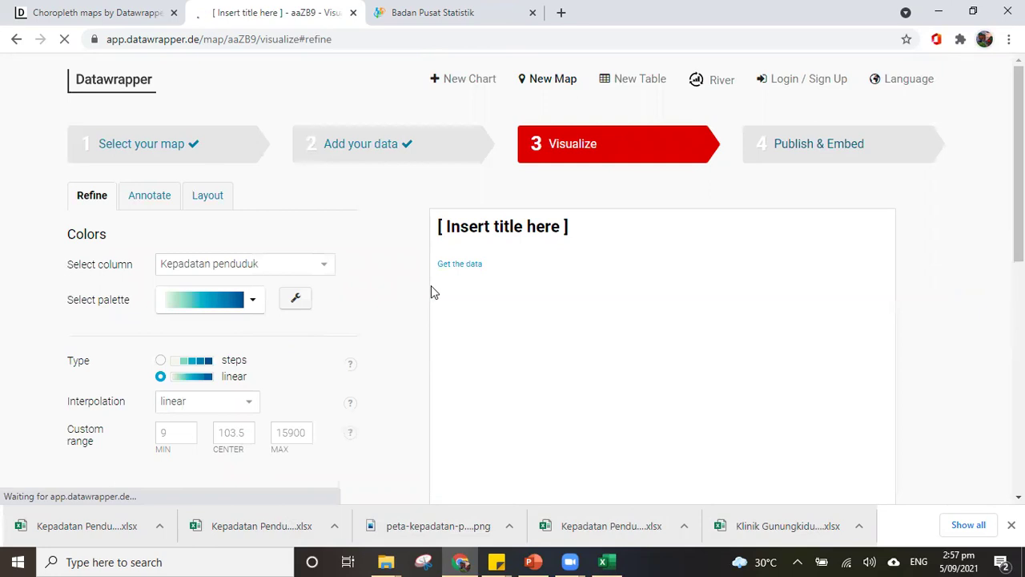
scroll(480, 288, down, 1)
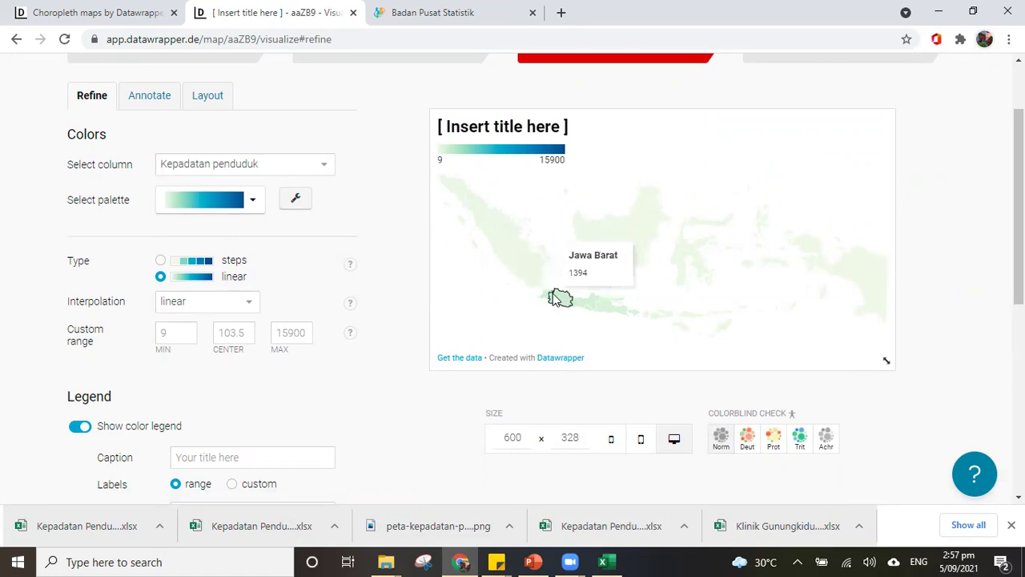
mouse_move(546, 293)
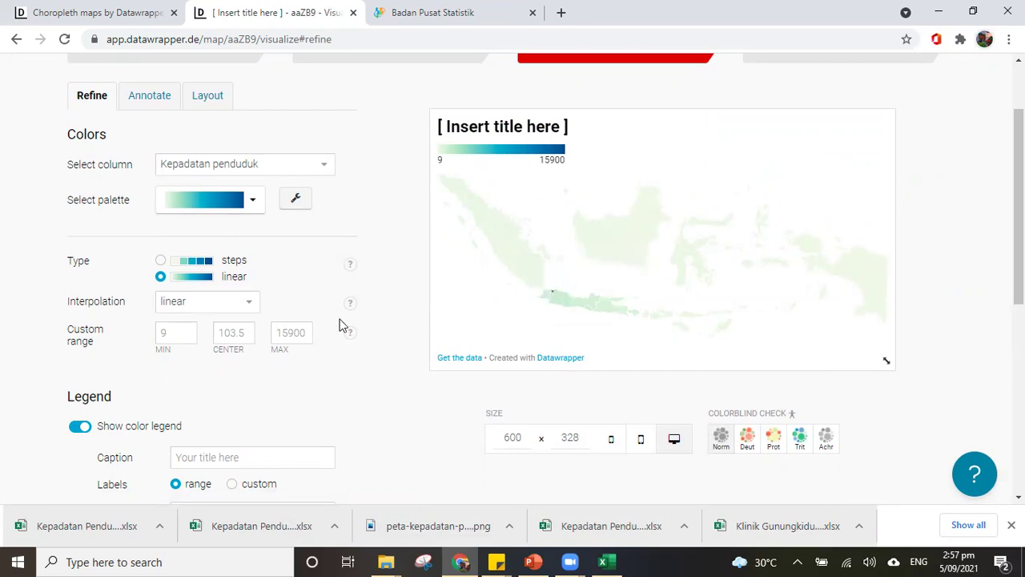
Step: Try quartiles as the interpolation for the linear colour scale
click(243, 303)
click(212, 347)
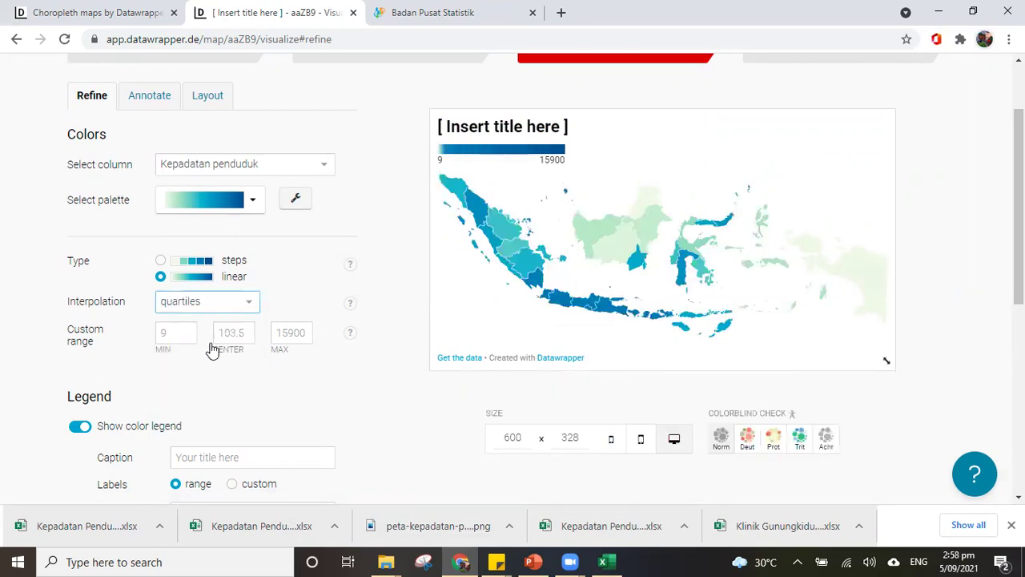
click(250, 304)
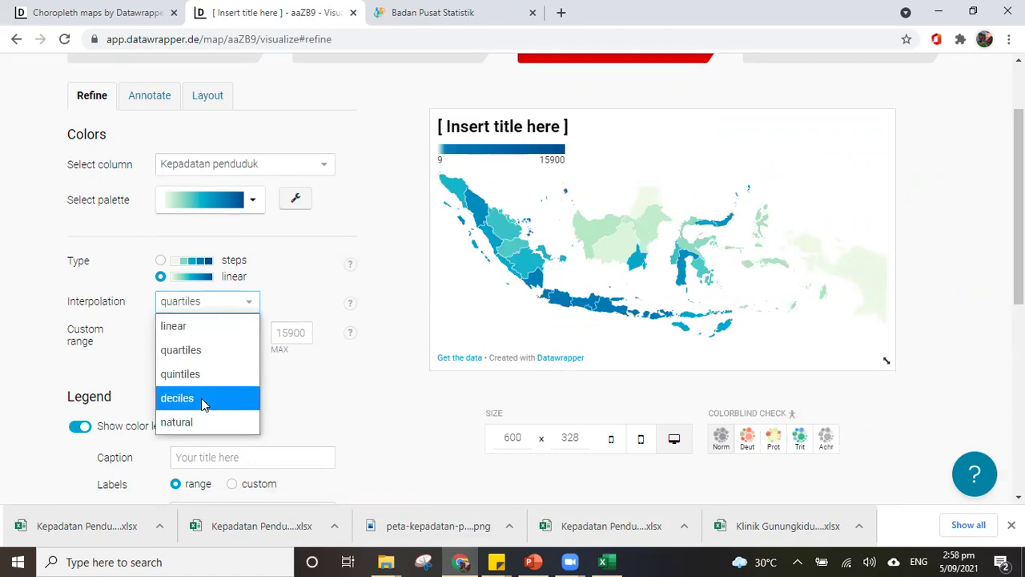
click(208, 353)
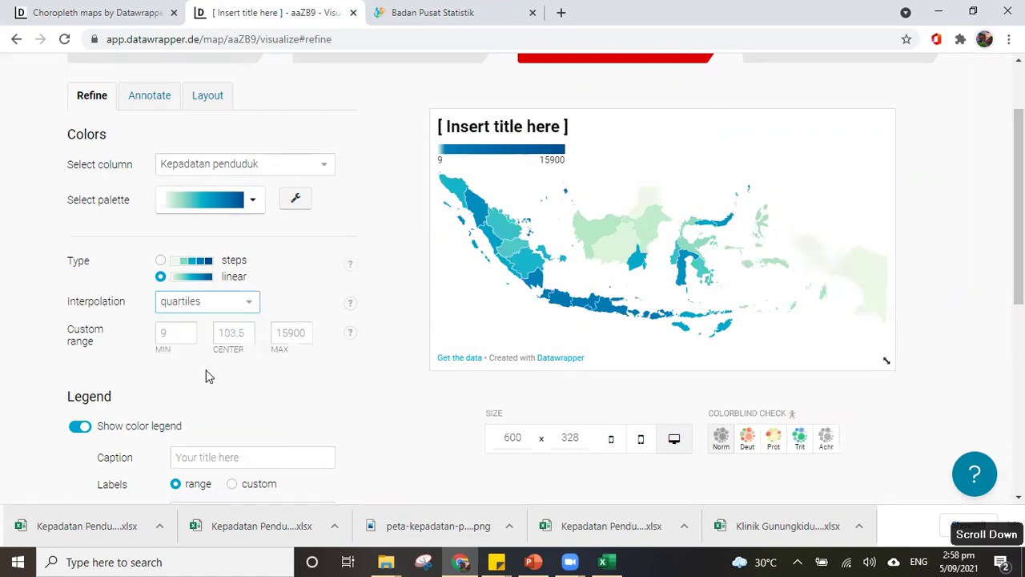
Step: Change the colour scale type to steps with custom class limits
click(160, 261)
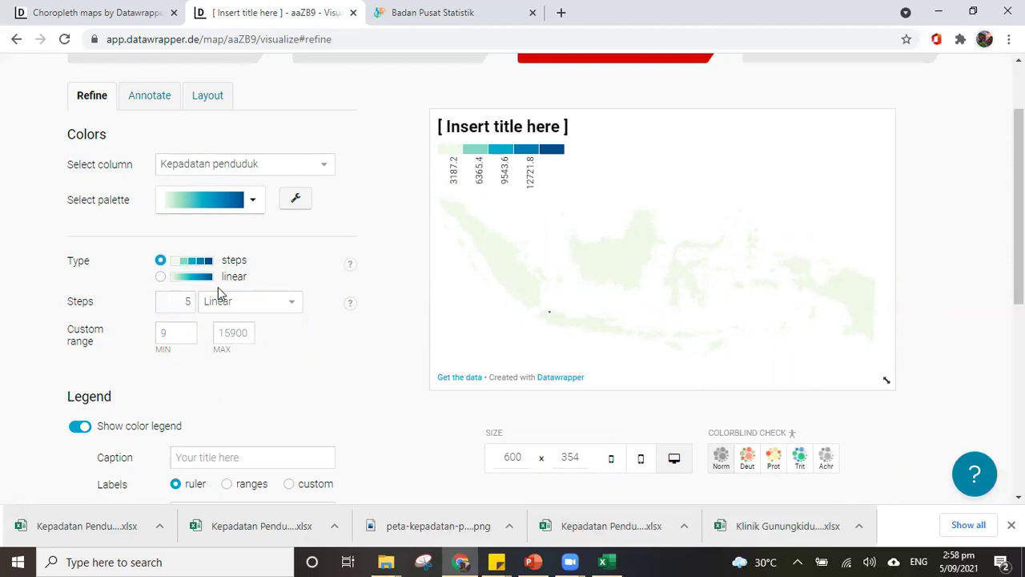
click(248, 301)
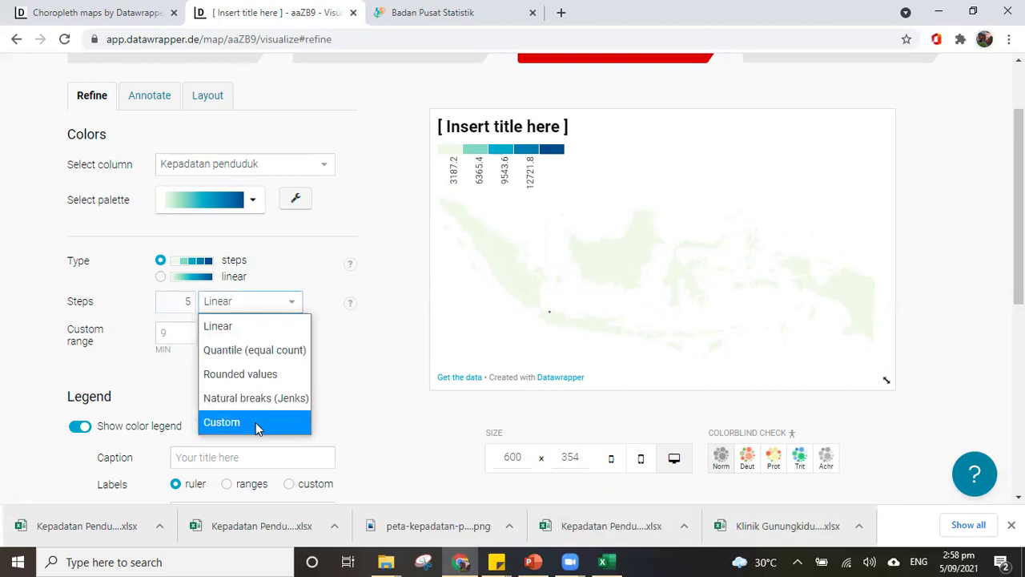
click(255, 423)
Step: Try 3 and 6 colour steps with custom limits, ending back at 5 steps
click(186, 305)
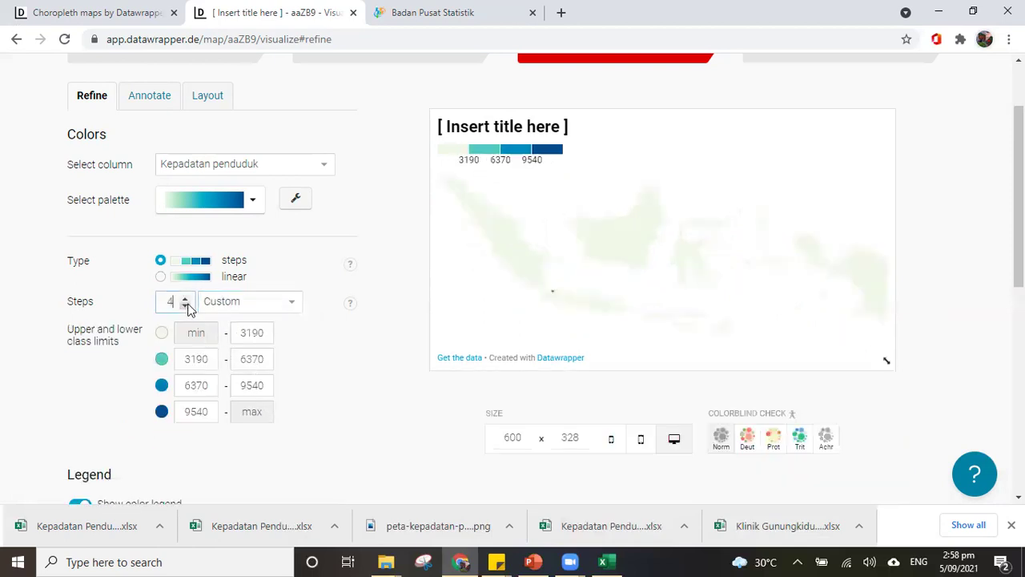
click(186, 305)
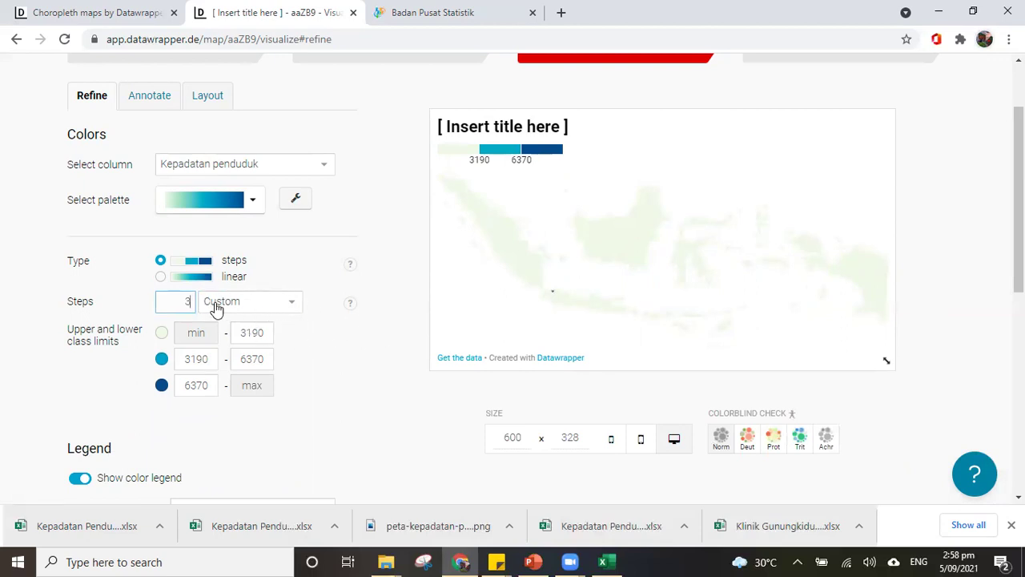
click(188, 297)
click(187, 297)
click(188, 297)
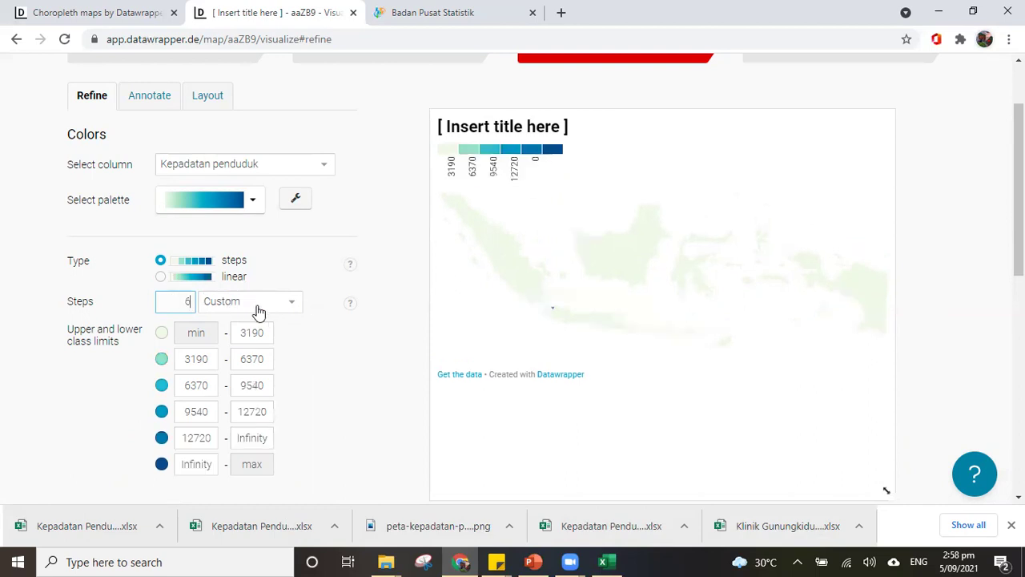
click(264, 308)
click(185, 304)
click(185, 304)
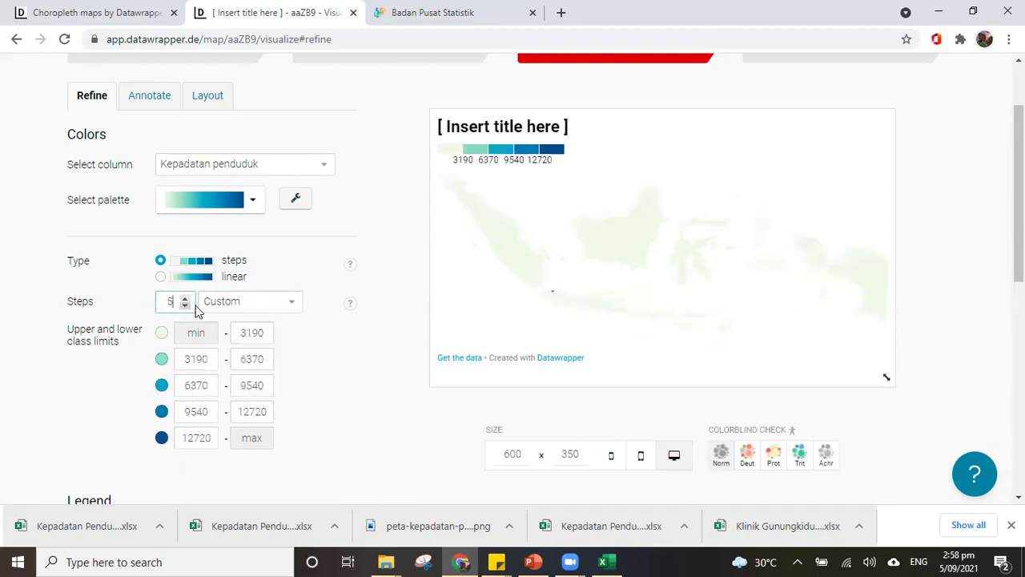
Step: Classify the five colour steps by Natural breaks (Jenks)
click(293, 303)
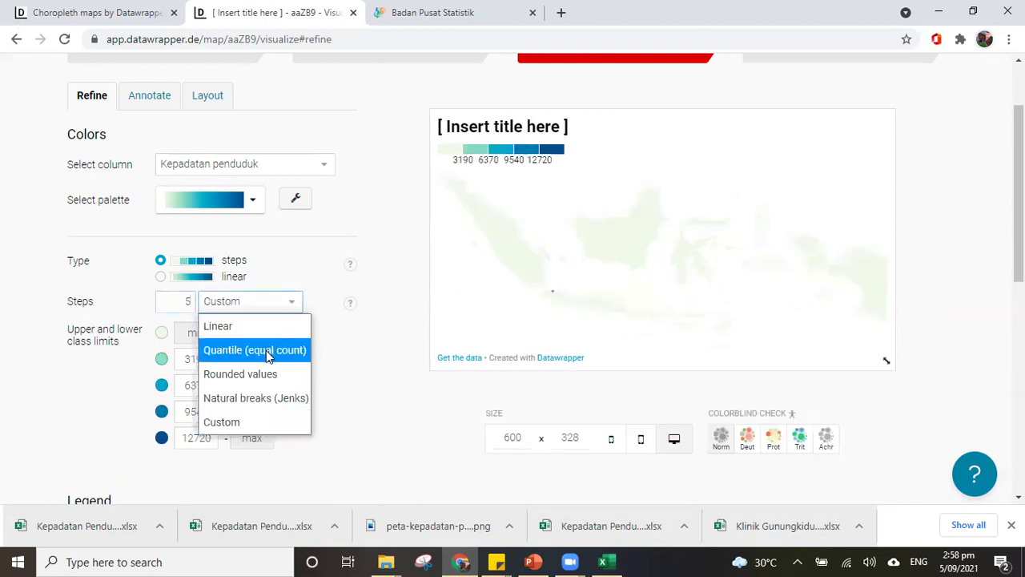
click(275, 398)
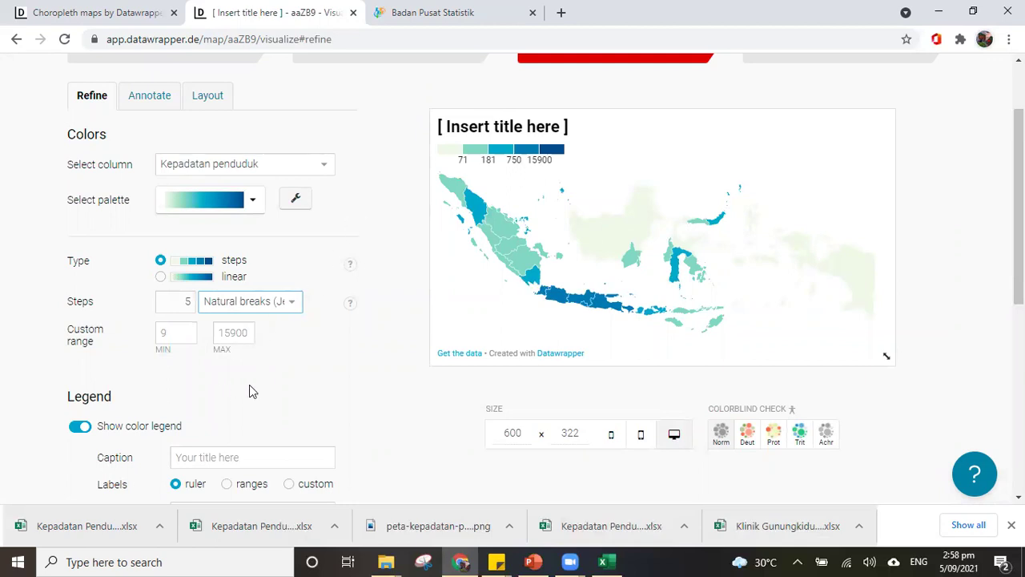
Step: Try the two yellow-to-purple colour palettes on the map
click(250, 204)
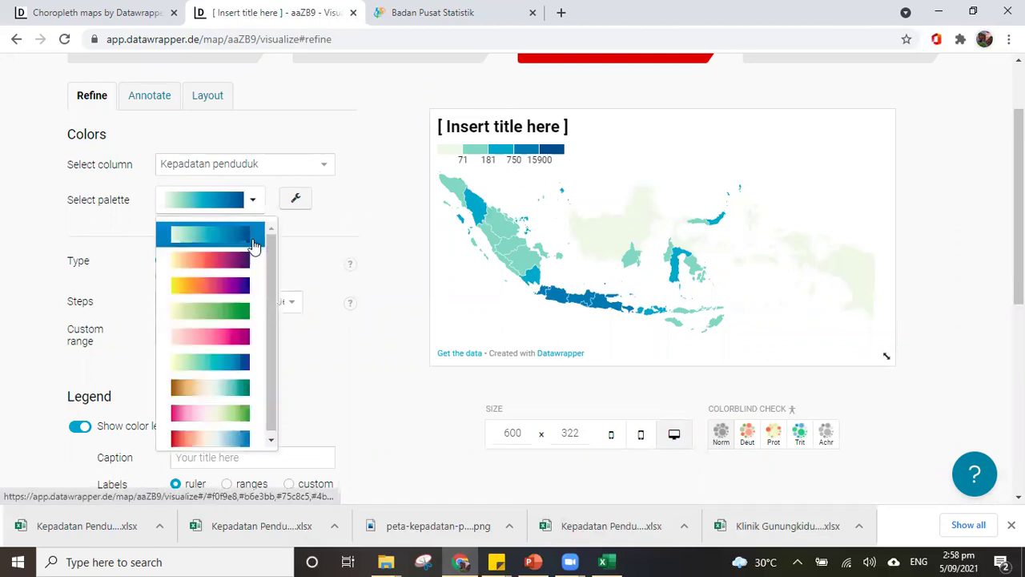
click(237, 261)
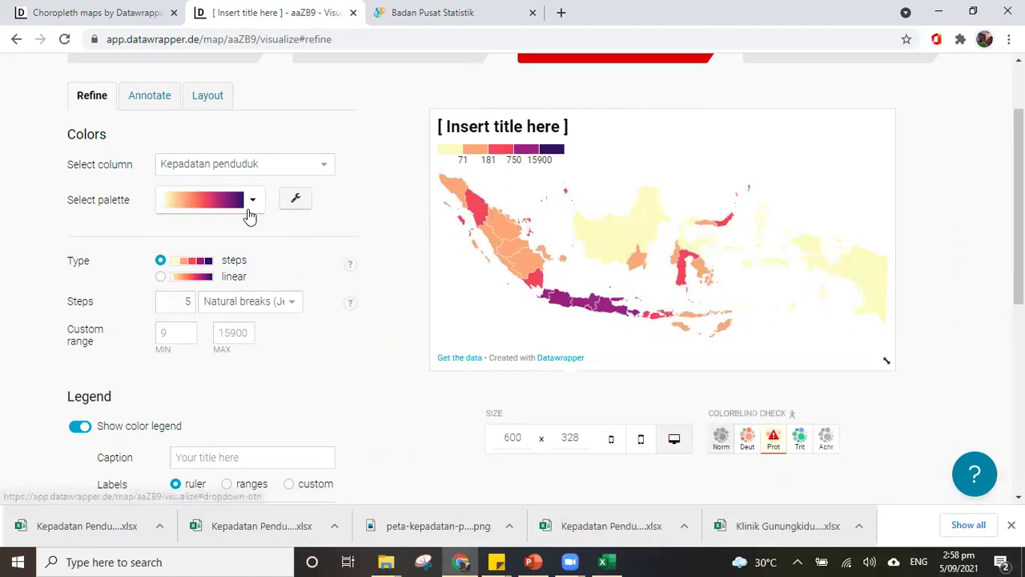
click(250, 210)
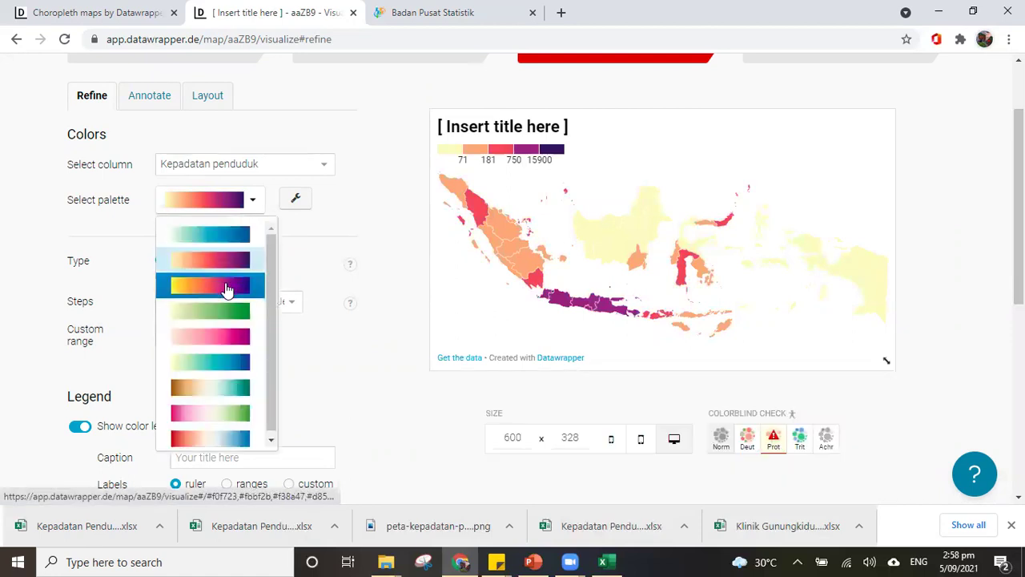
click(229, 285)
Step: Apply the light-pink-to-purple palette to the population density map
click(239, 202)
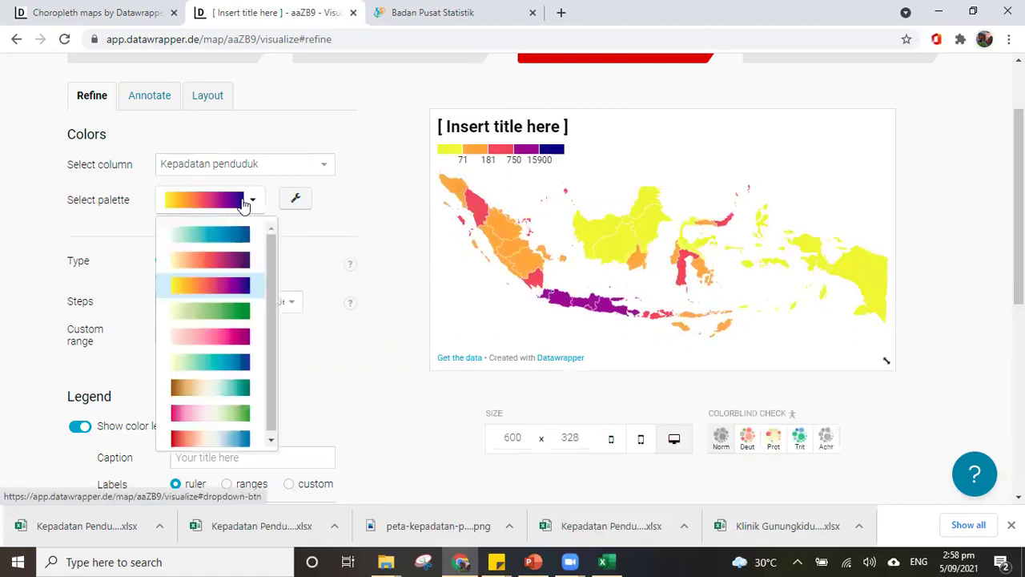
click(215, 337)
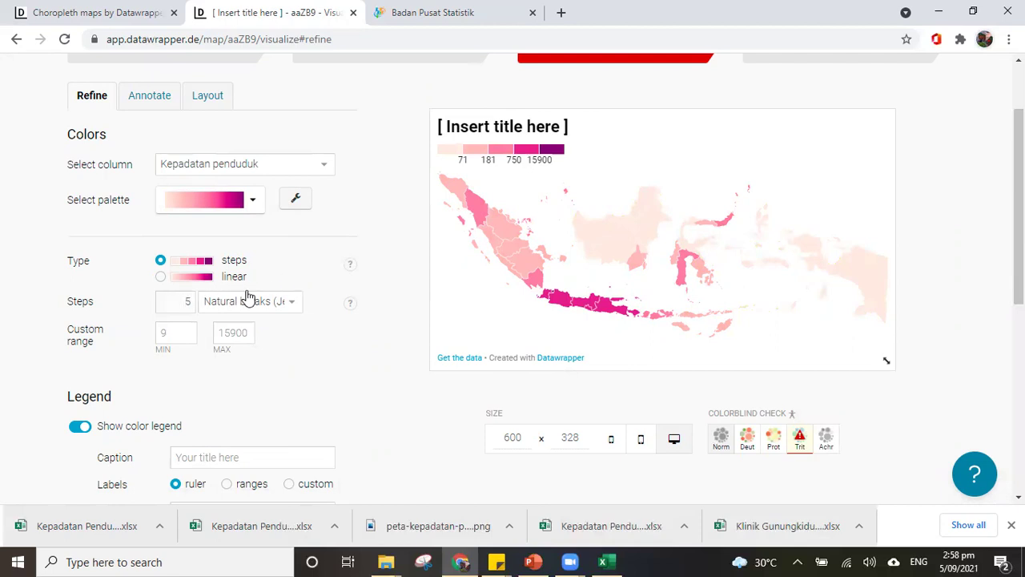
Step: Try range labels for the colour legend, then set the label style to custom
scroll(247, 300, down, 3)
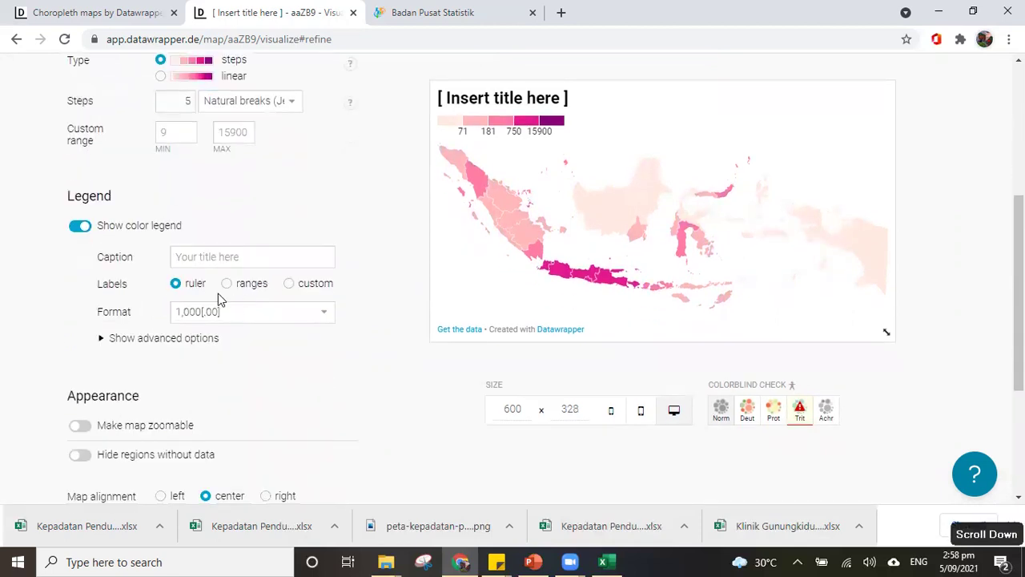
scroll(210, 297, down, 1)
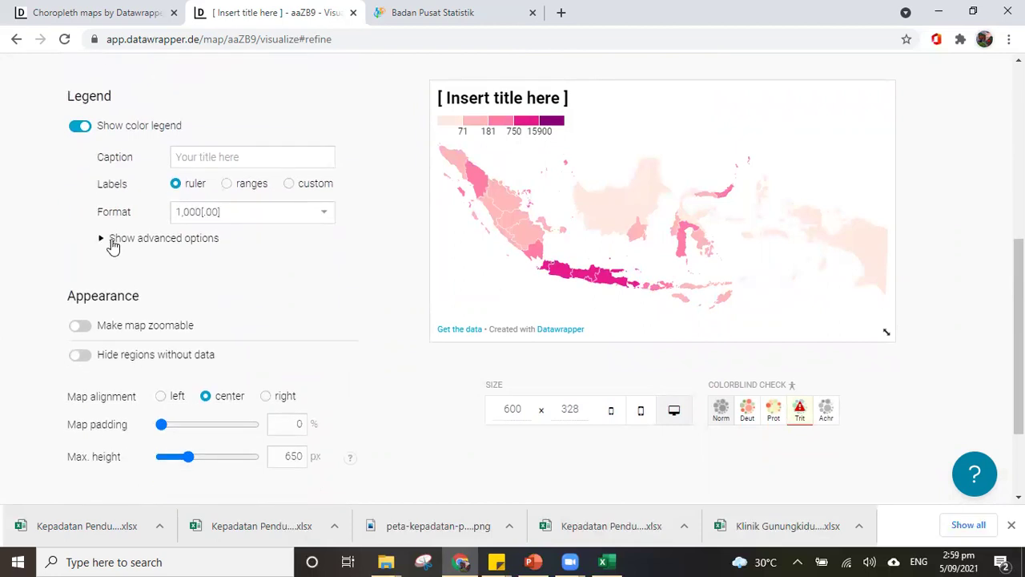
click(228, 184)
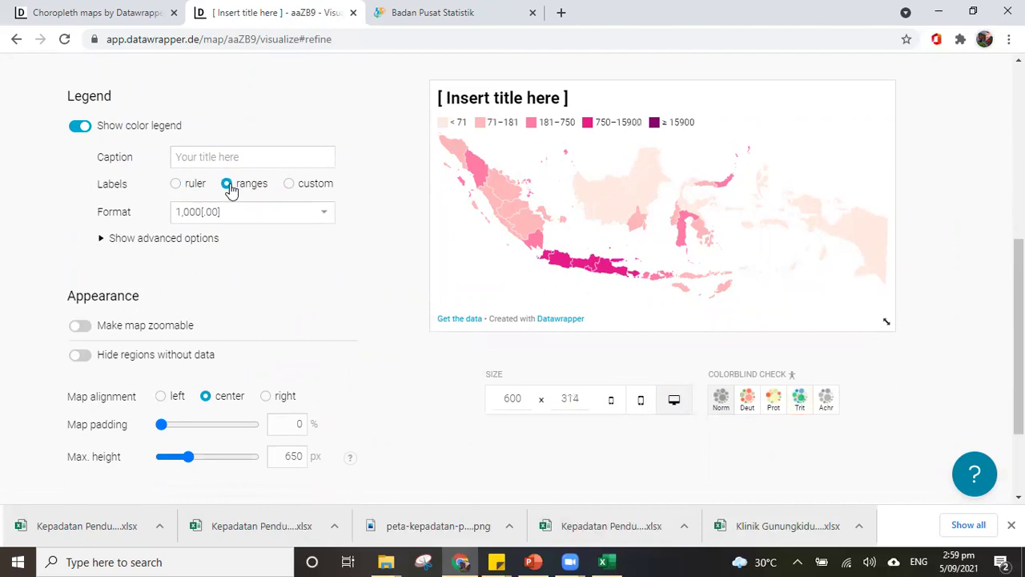
click(287, 184)
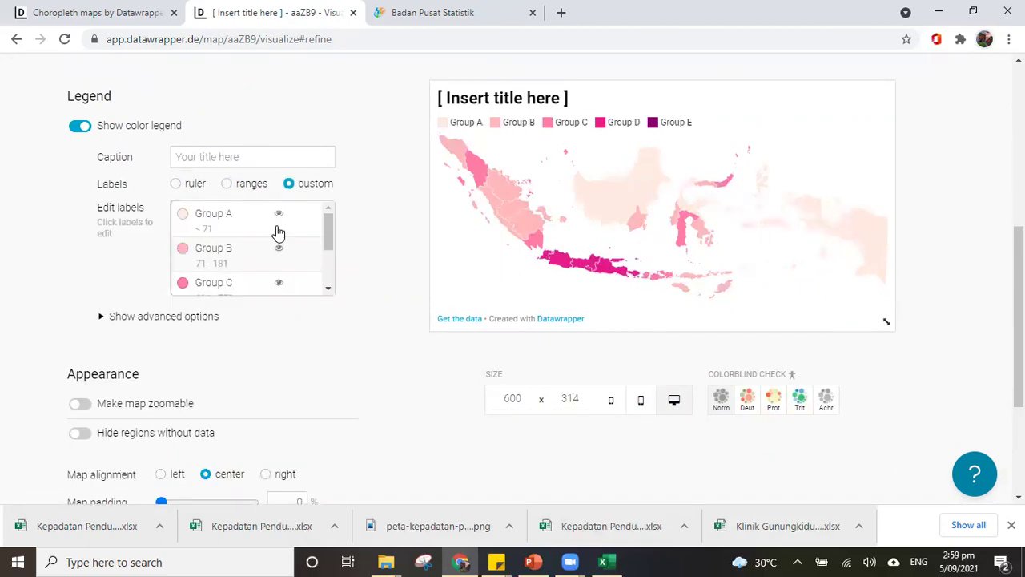
Step: Rename the two lowest legend classes, Group A and Group B, as "Sangat Rendah" and "Rendah"
click(222, 214)
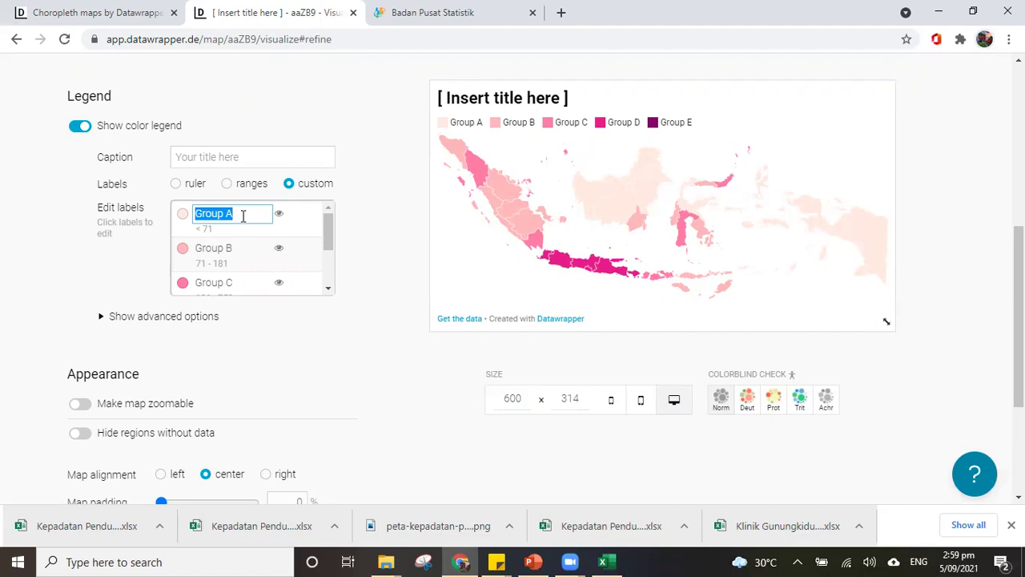
key(BackSpace)
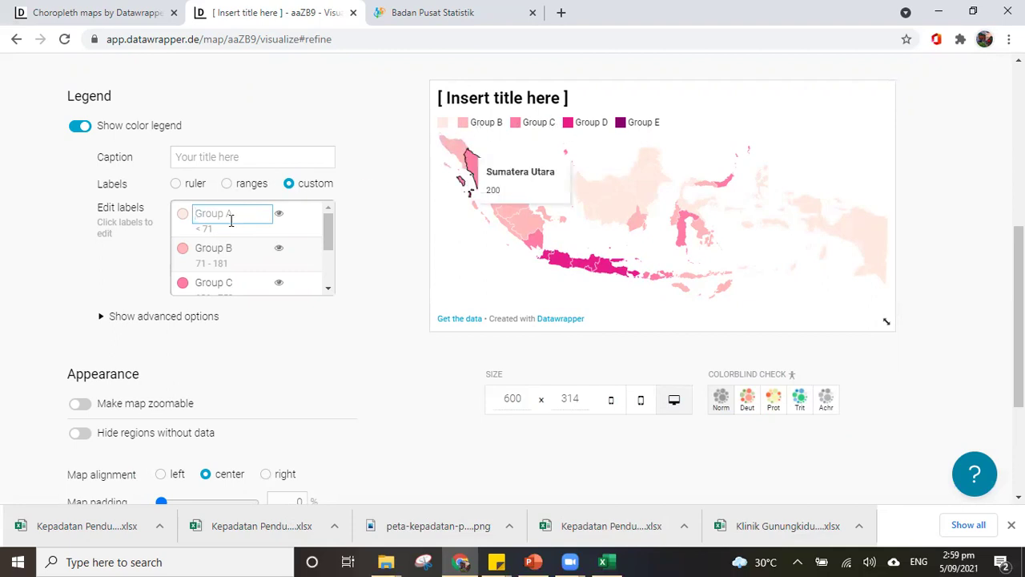
text(Sangat Rendah)
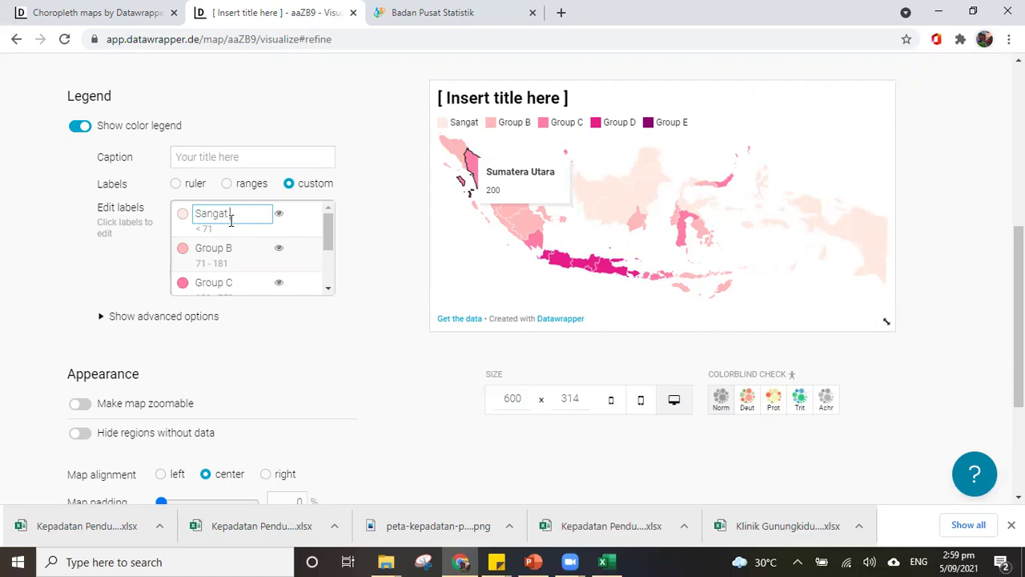
click(221, 249)
drag(235, 248, 177, 252)
text(Rendah)
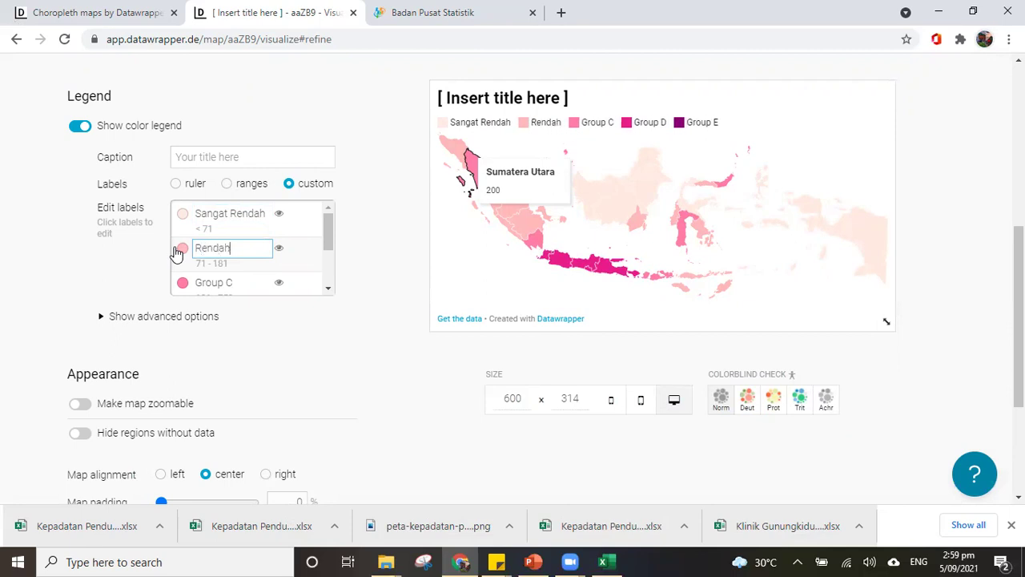
Step: Rename legend classes Group C, Group D and Group E as "Sedang", "Tinggi" and "Sangat Tinggi"
click(224, 278)
drag(233, 282, 172, 284)
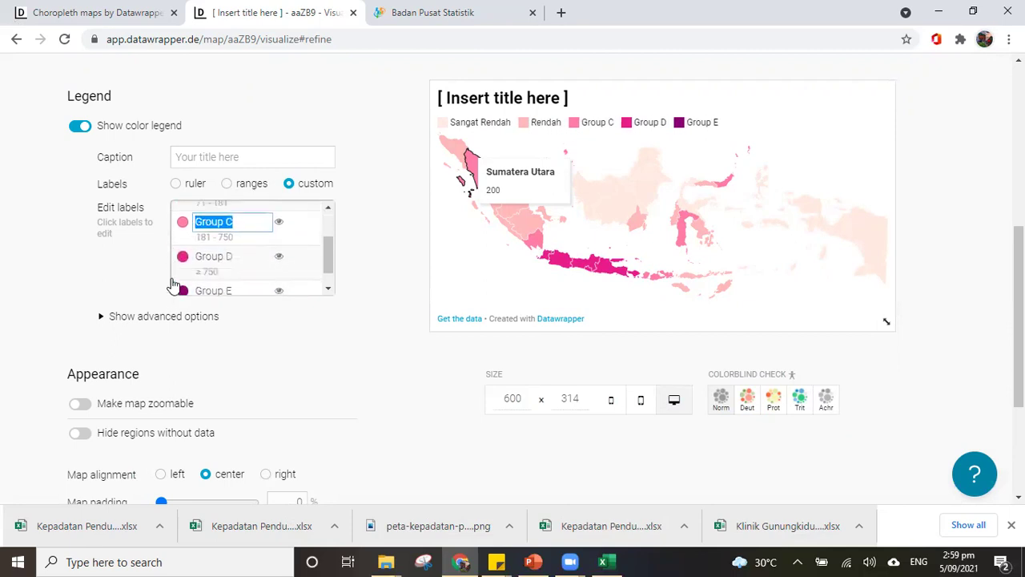
text(Sedang)
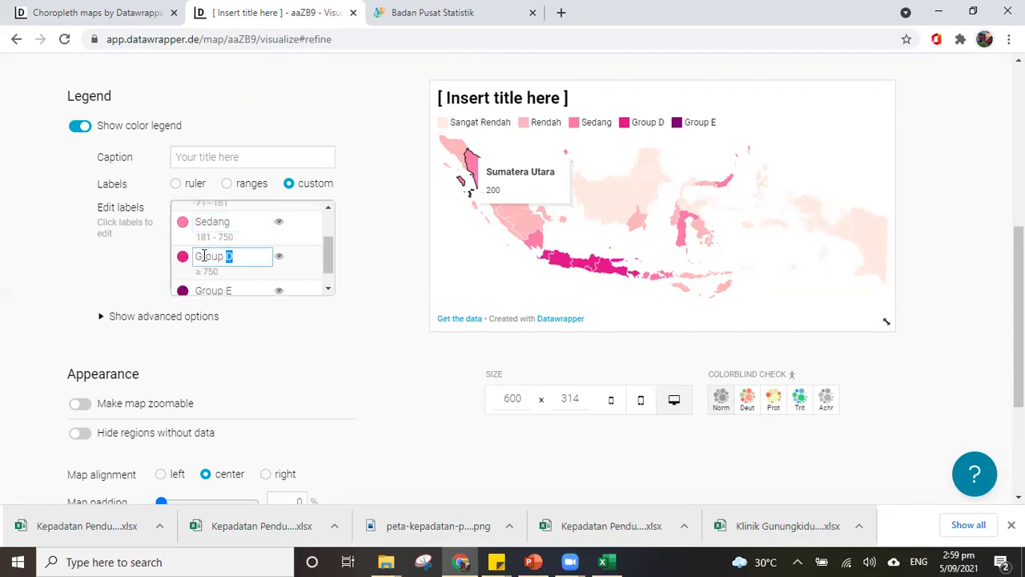
drag(204, 256, 160, 256)
text(Tinggi)
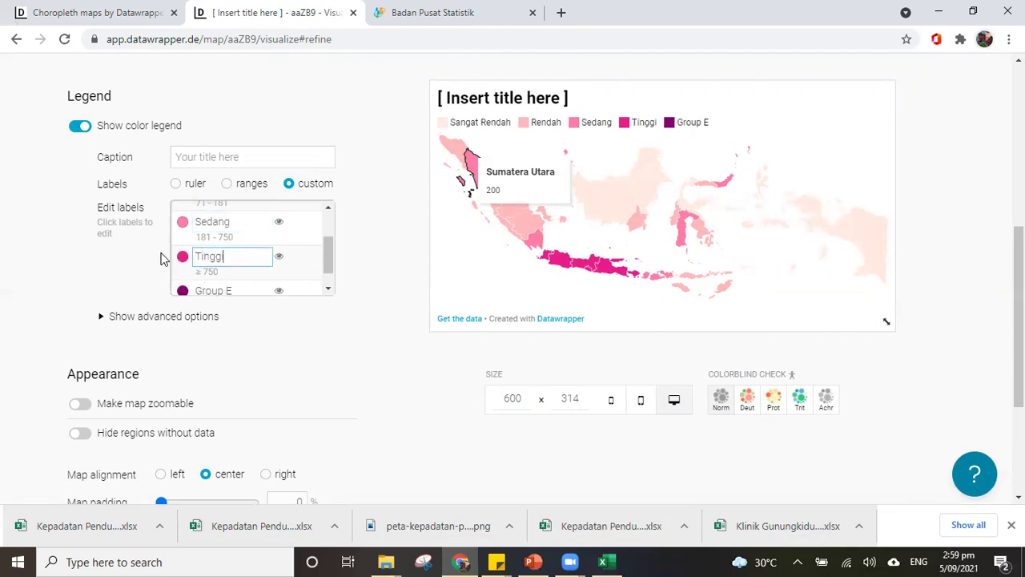
click(232, 288)
text(Sangat Tin)
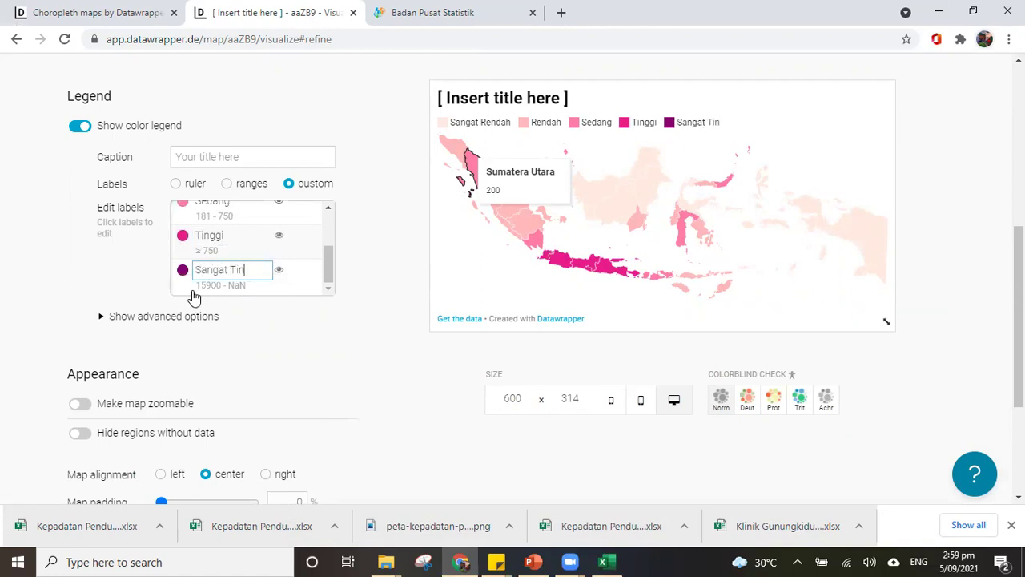
text(ggi)
click(84, 280)
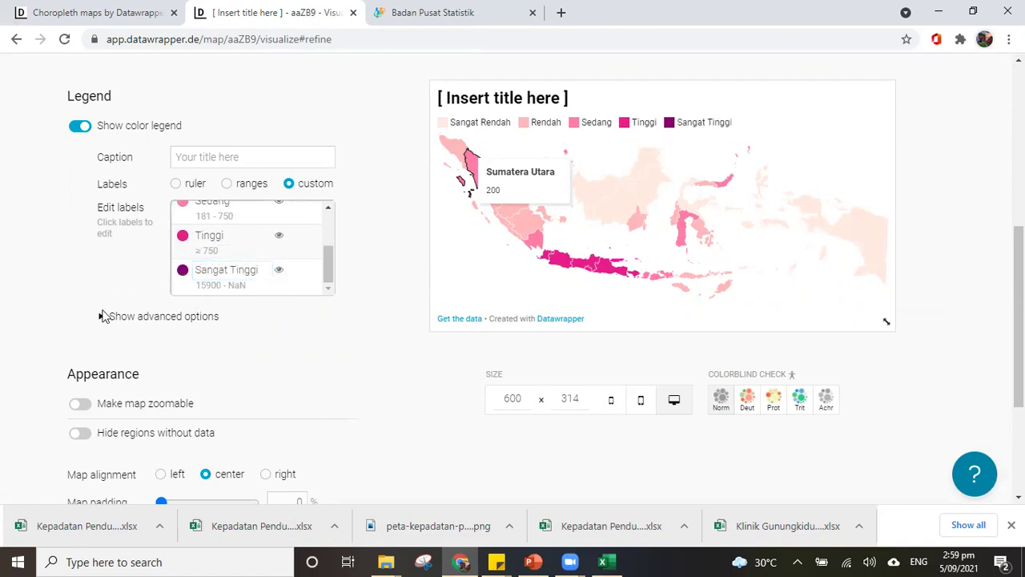
click(102, 317)
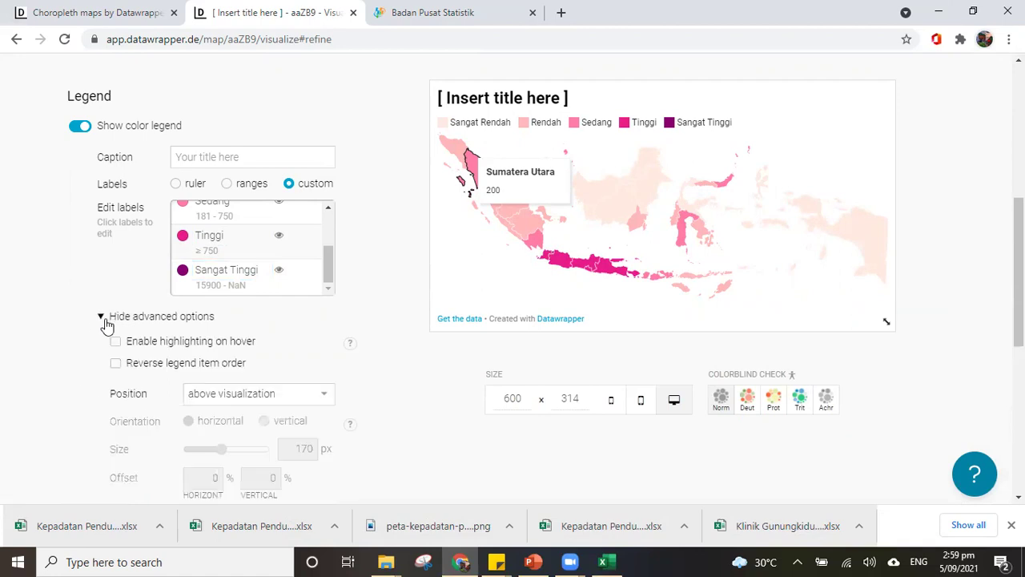
scroll(102, 319, down, 1)
click(103, 215)
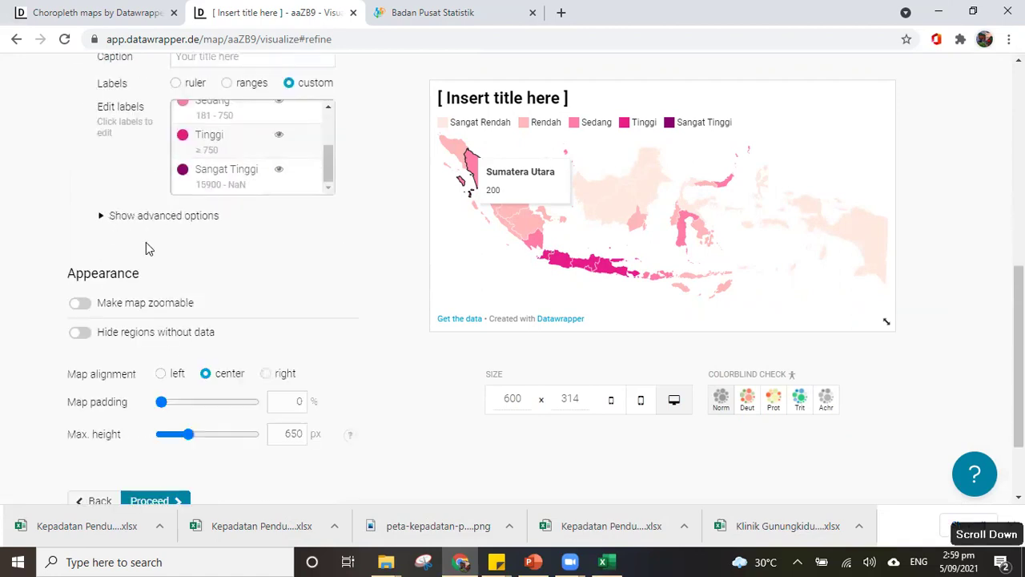
scroll(149, 251, down, 1)
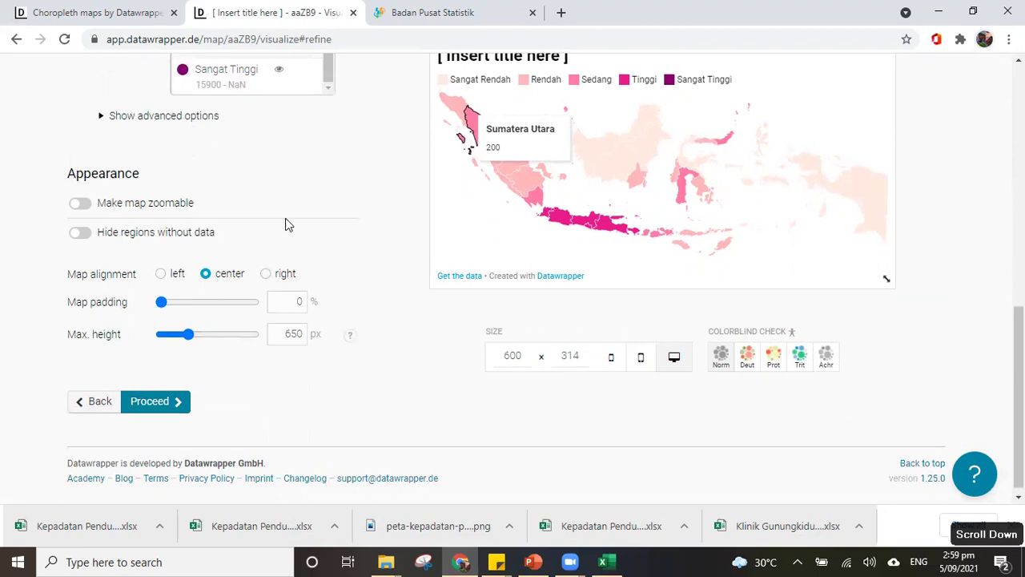
scroll(285, 224, up, 1)
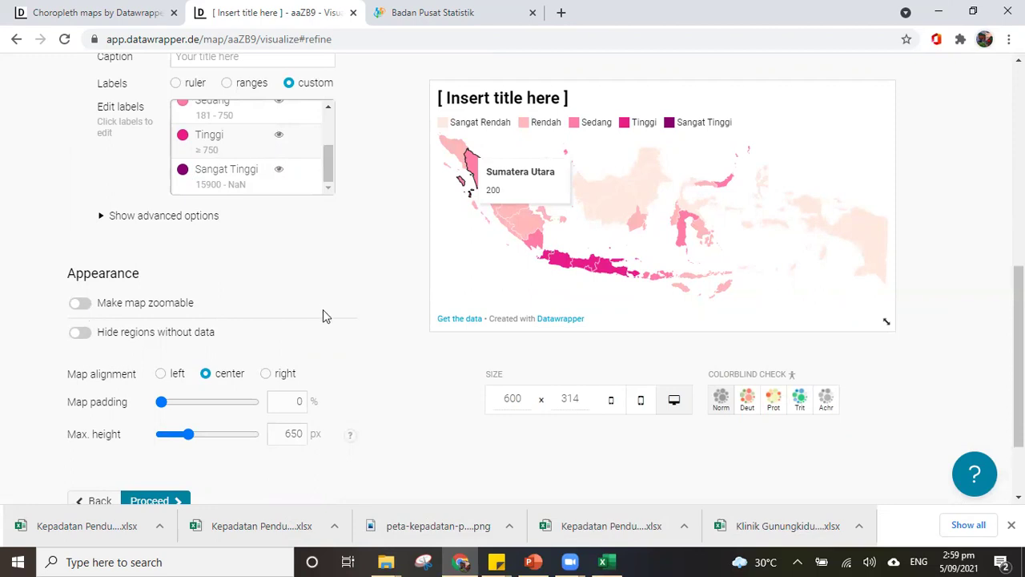
Step: Try making the map zoomable and hiding regions without data, switching both options off again
click(80, 305)
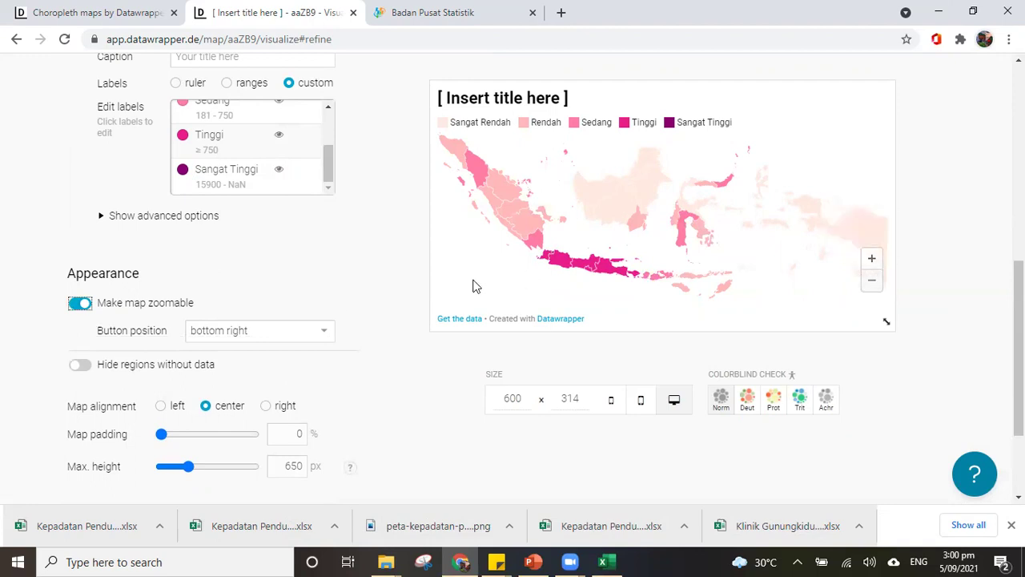
click(80, 304)
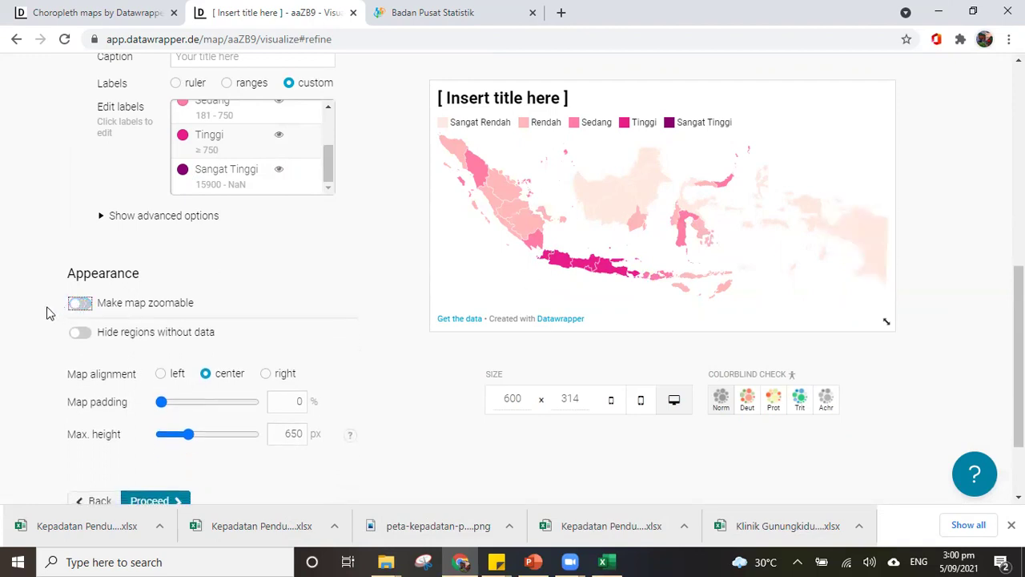
scroll(108, 313, down, 2)
scroll(109, 280, up, 2)
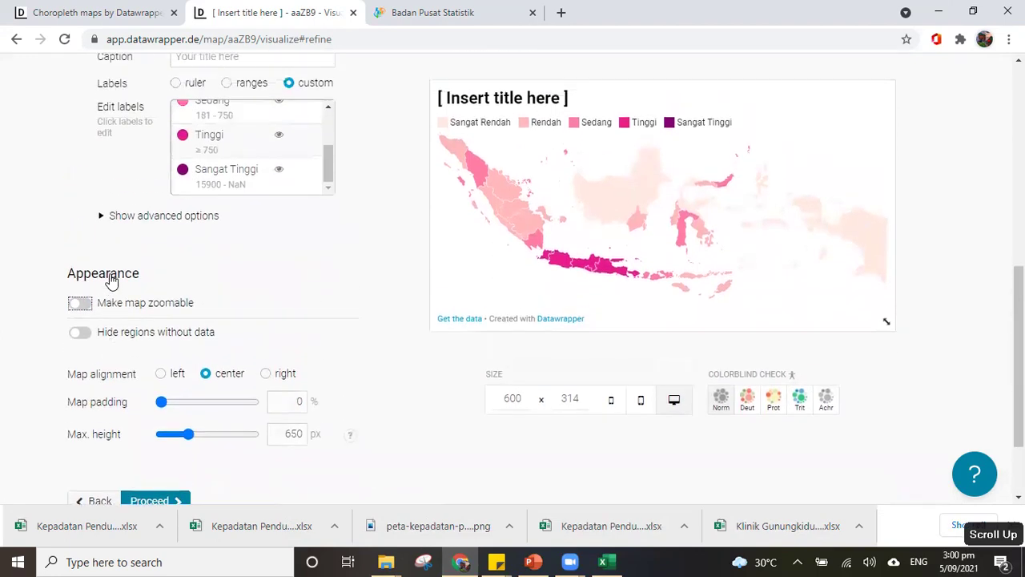
click(83, 334)
click(83, 337)
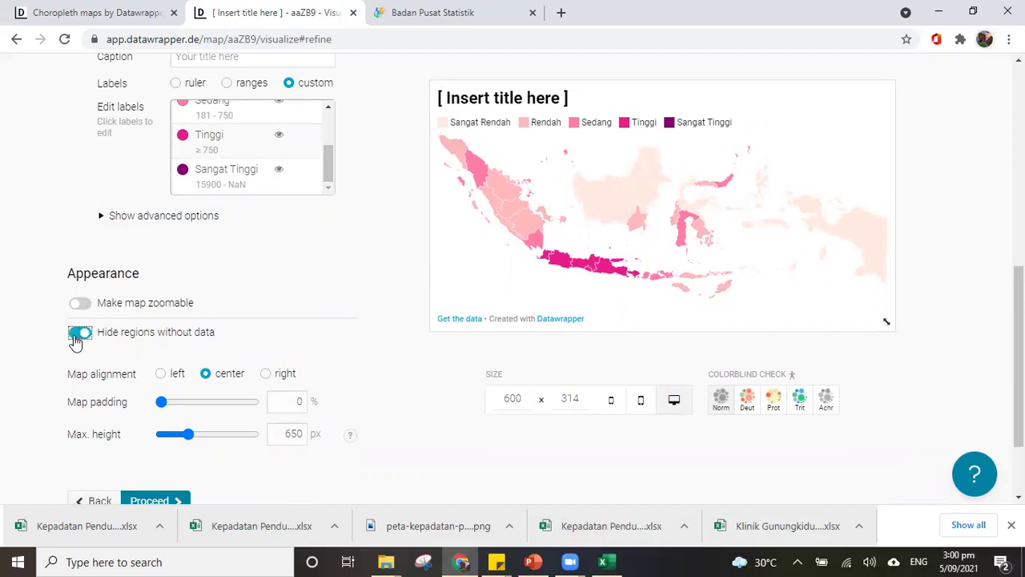
click(77, 336)
Step: Try left map alignment and 3.4% map padding, returning to center alignment and 0% padding
scroll(248, 304, down, 2)
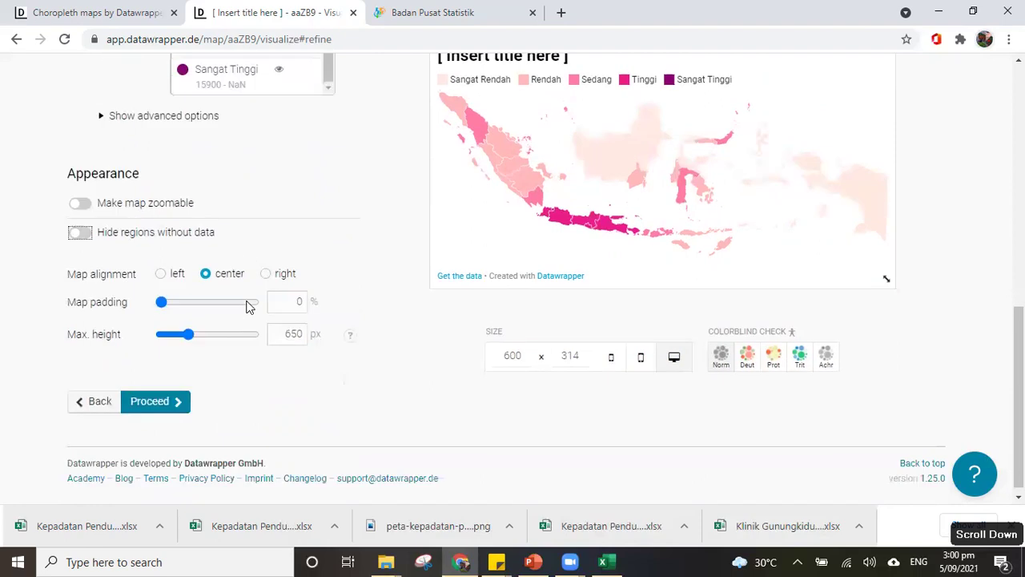
click(171, 277)
click(276, 274)
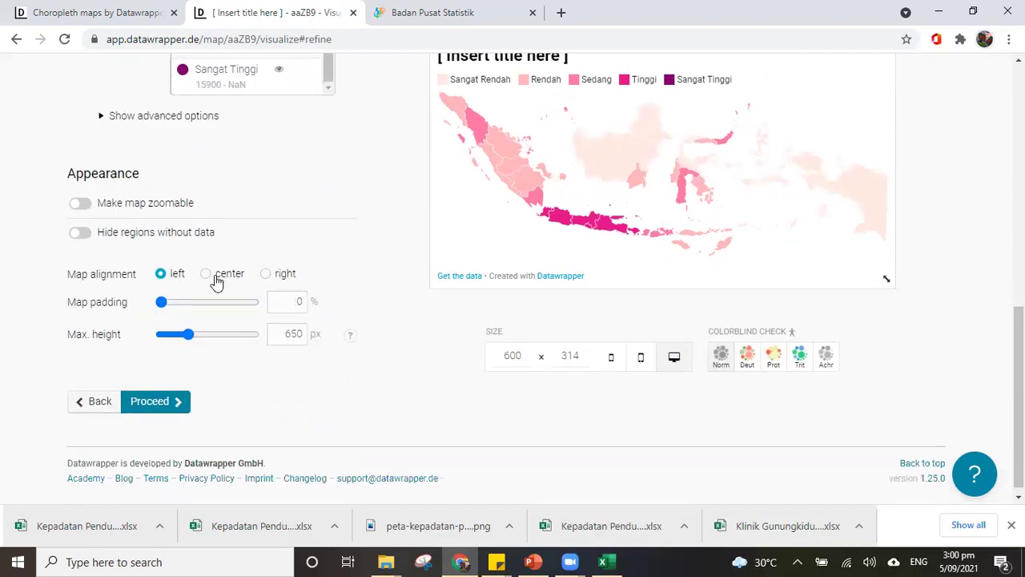
click(207, 276)
click(183, 308)
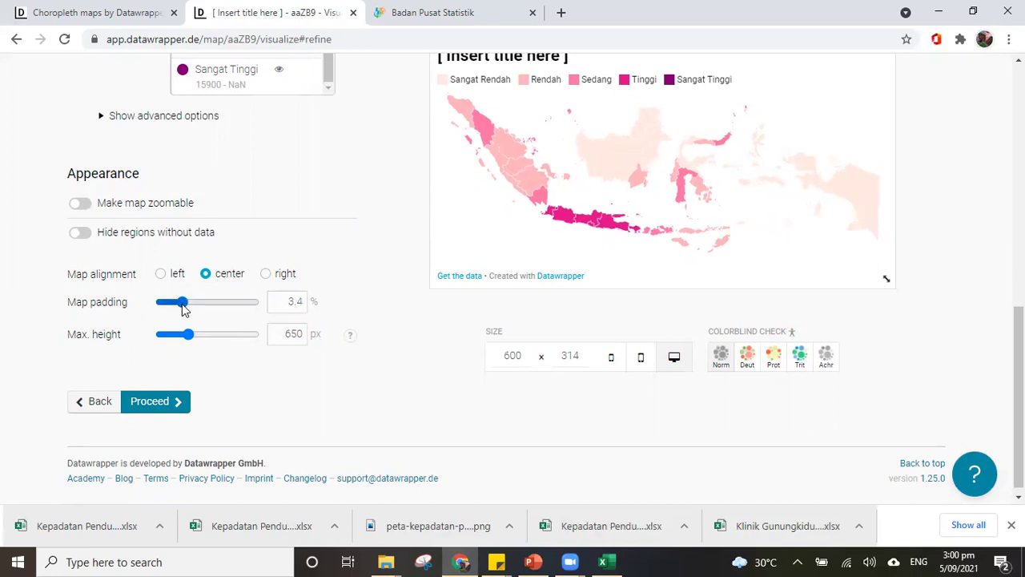
click(164, 310)
Step: Set the map's maximum height to 533 px
mouse_move(192, 342)
mouse_down()
mouse_move(203, 343)
mouse_move(182, 338)
mouse_up()
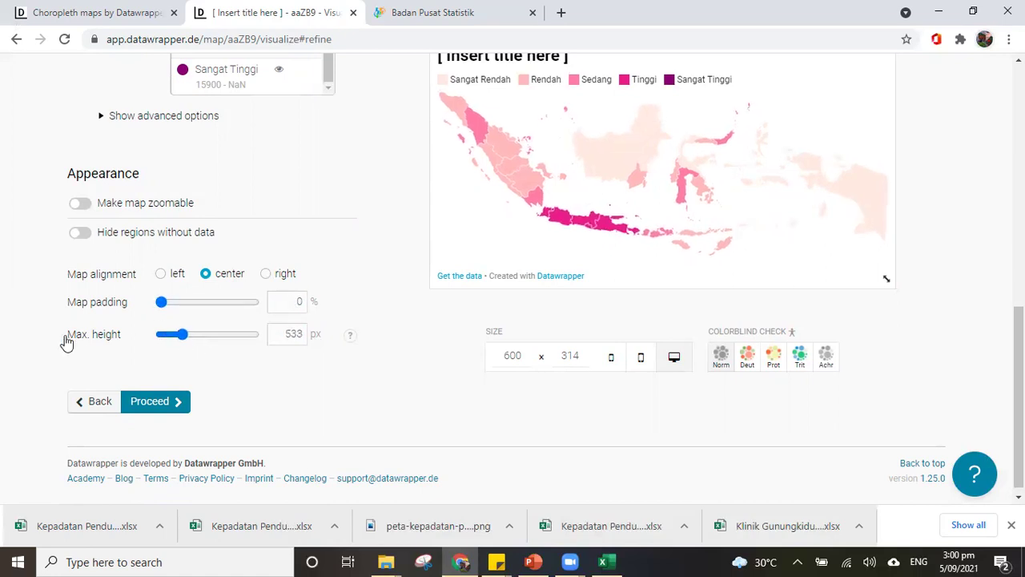
scroll(124, 335, down, 1)
scroll(270, 311, up, 1)
scroll(206, 321, down, 1)
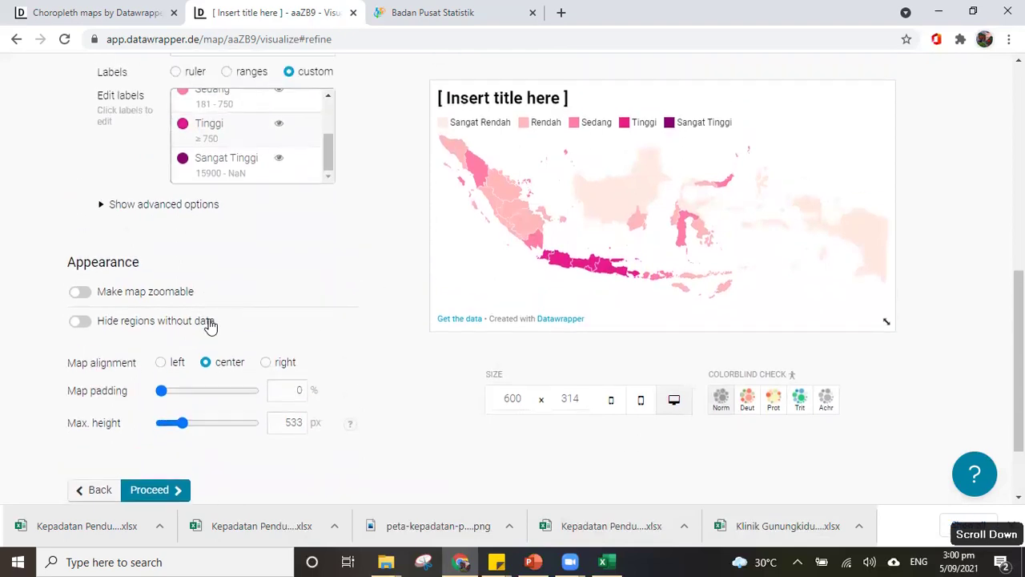
Step: Set the map's title to "Peta Kepadatan Penduduk 2019"
scroll(203, 337, up, 3)
scroll(203, 338, up, 2)
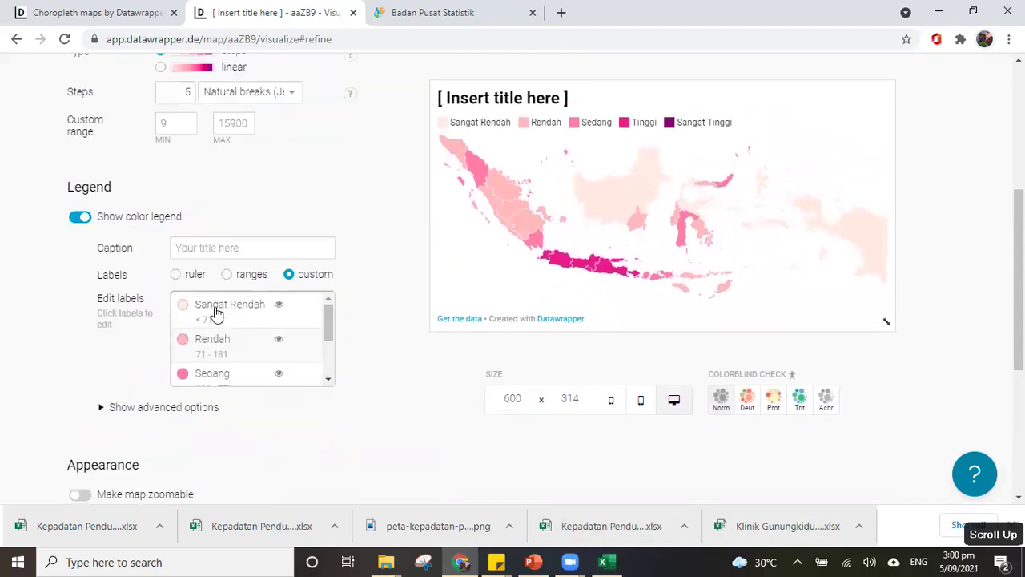
scroll(270, 225, up, 3)
click(151, 192)
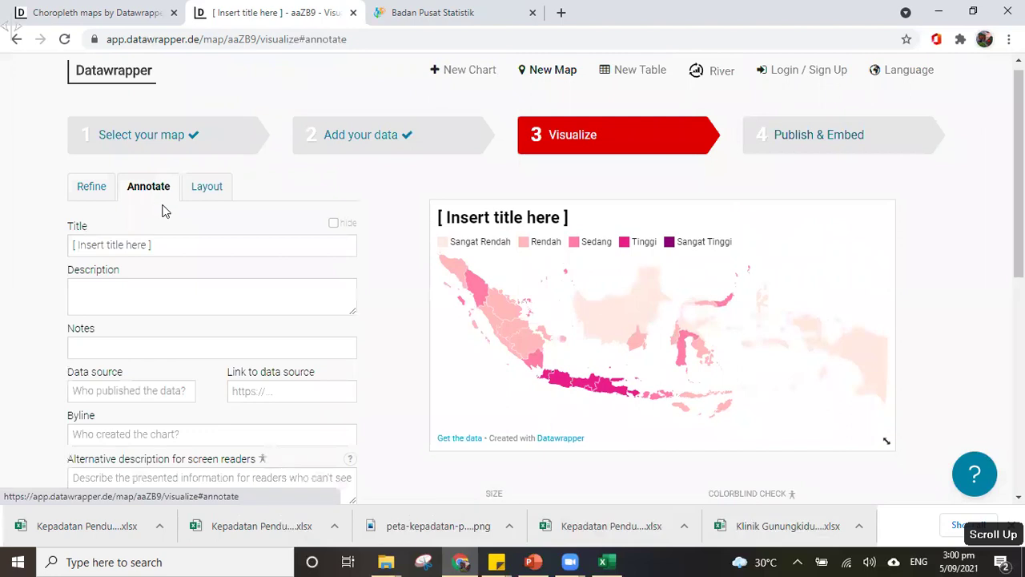
drag(194, 237, 33, 254)
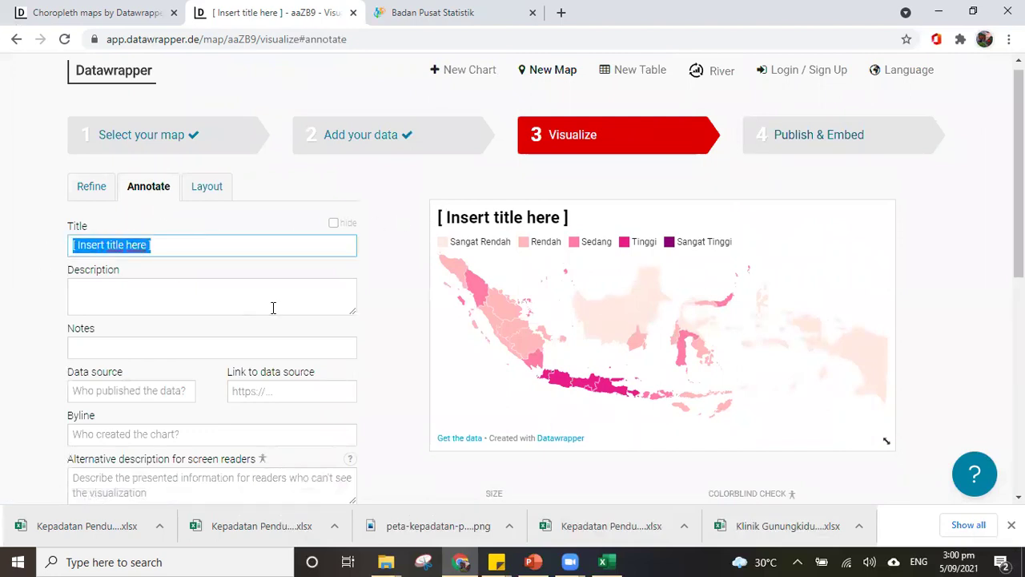
text(Peta )
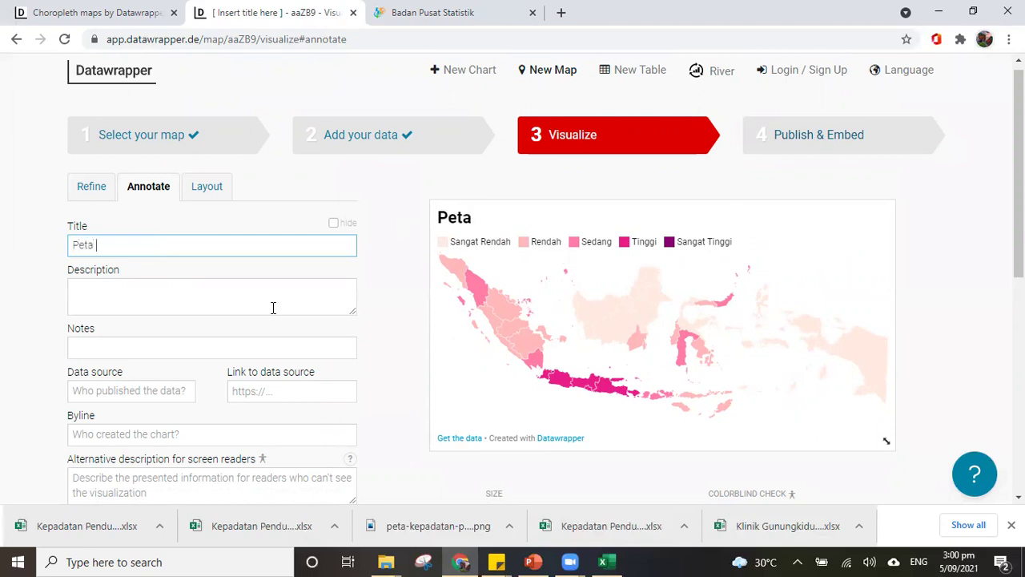
text(Kepadatan )
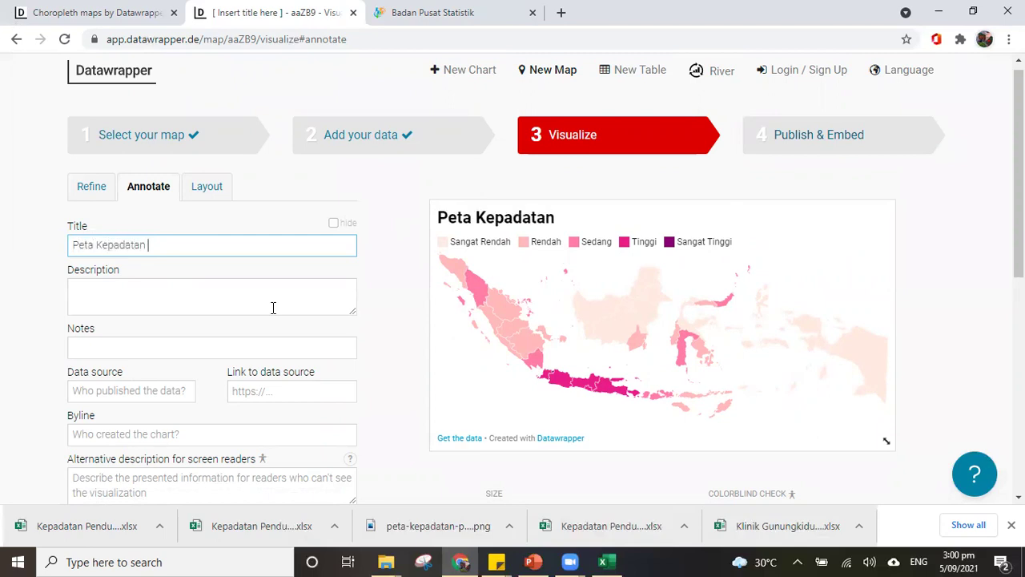
text(Penduduk 2019)
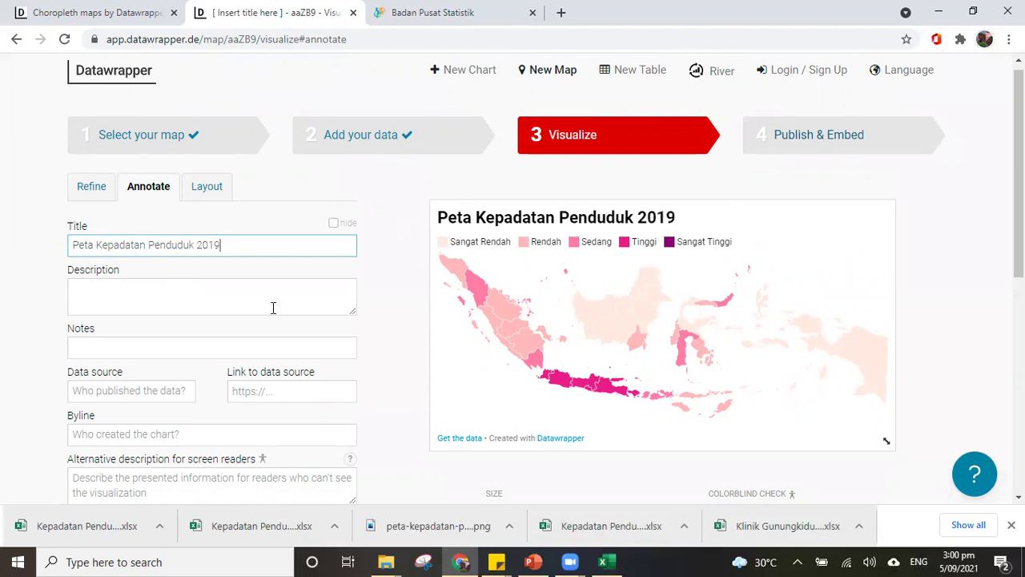
Step: Enter "BPS 2020" as the map's data source
click(222, 293)
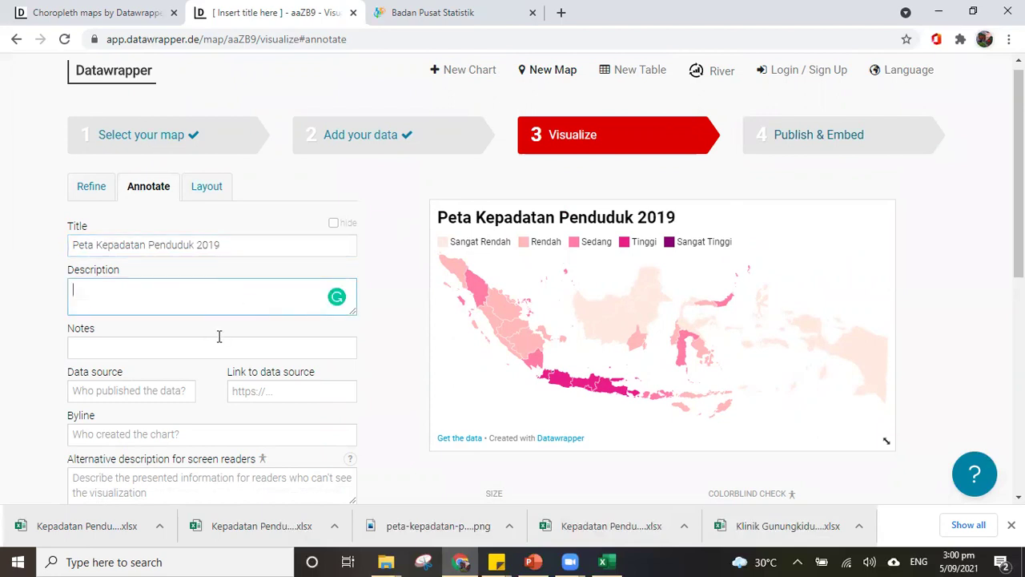
scroll(219, 337, down, 1)
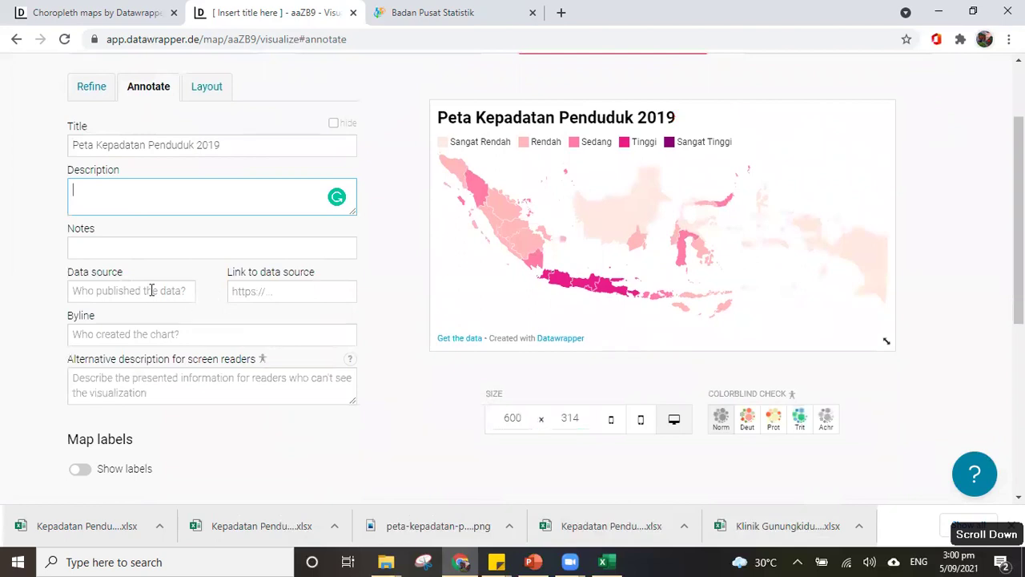
click(160, 289)
text(BPS)
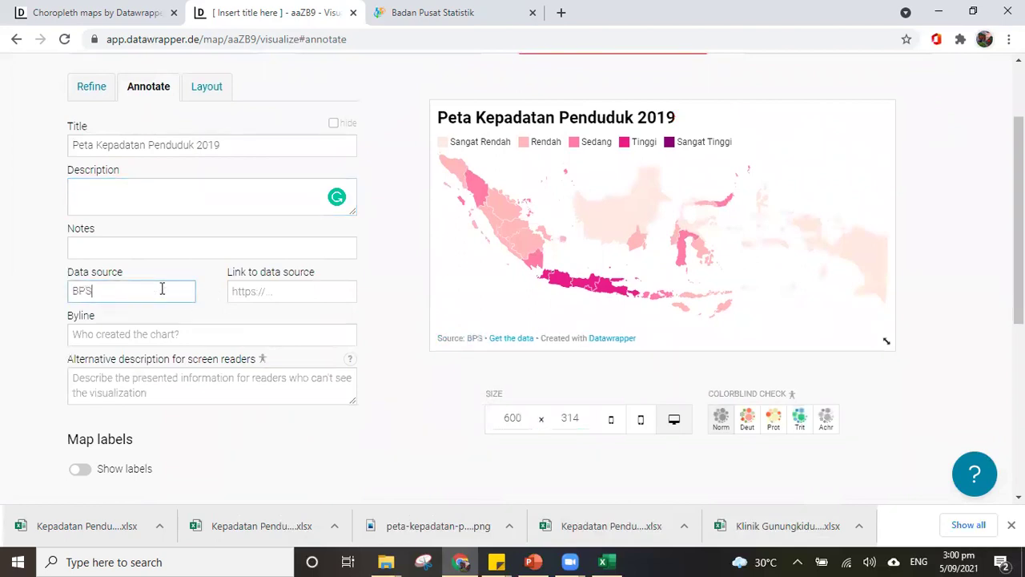
text( 201)
key(BackSpace)
text(20)
click(302, 290)
click(429, 12)
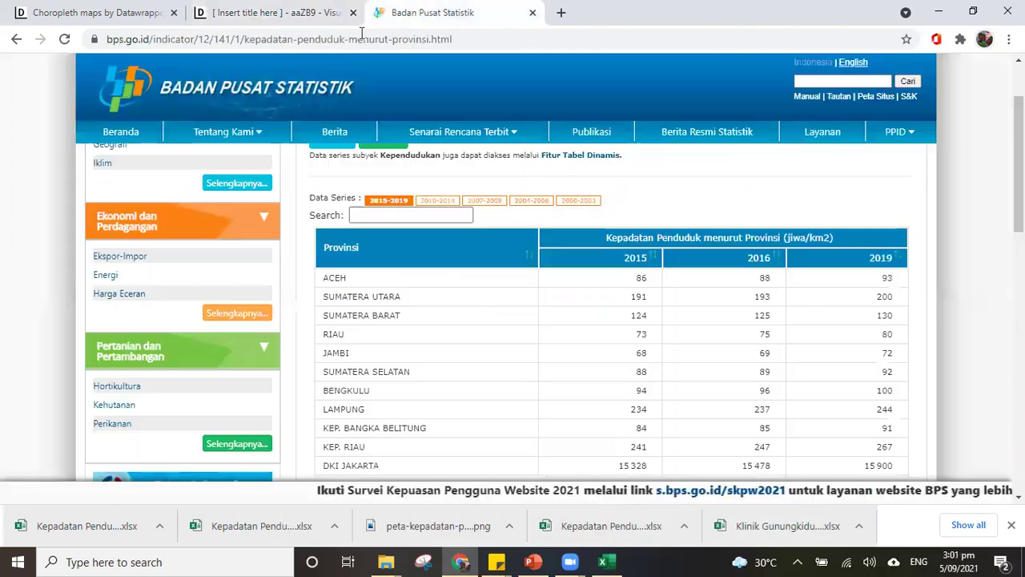
click(153, 35)
click(149, 39)
double_click(148, 41)
key(ctrl+c)
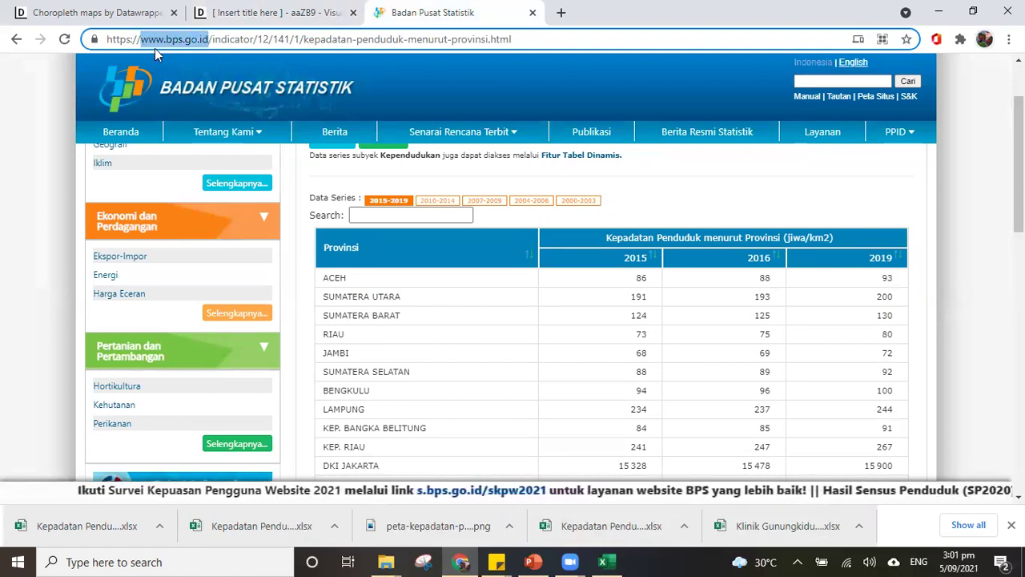
click(230, 7)
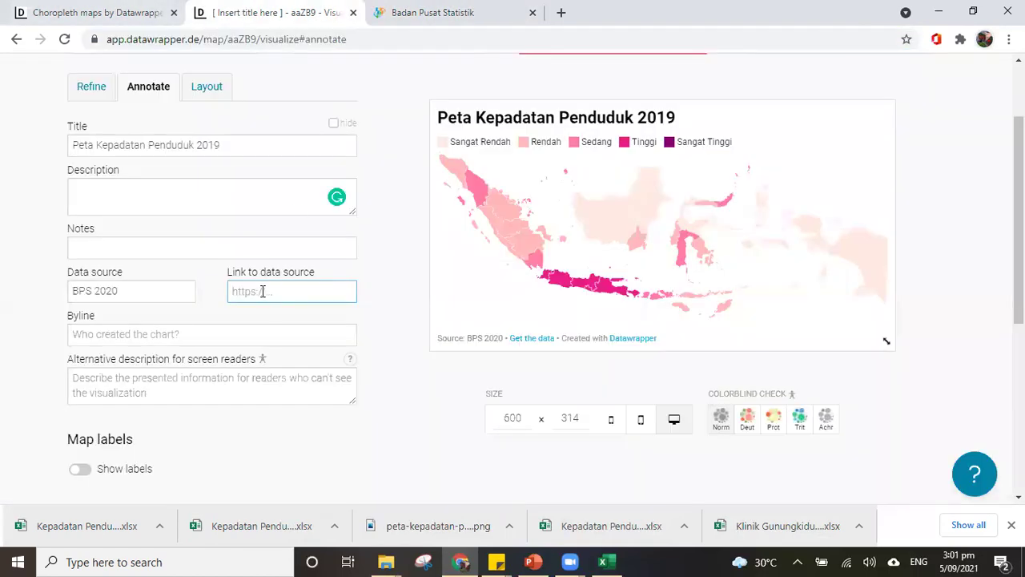
key(ctrl+v)
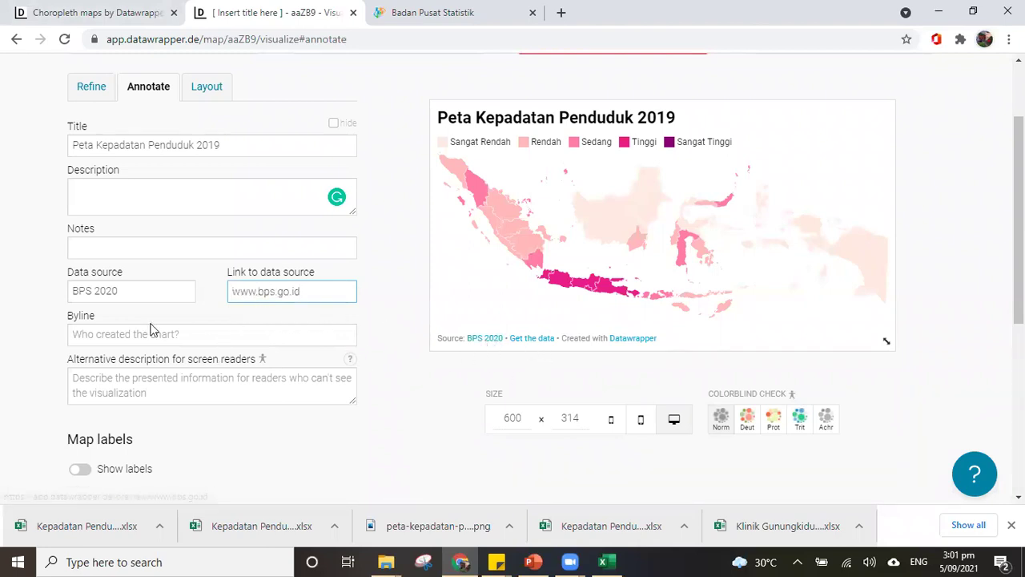
click(22, 318)
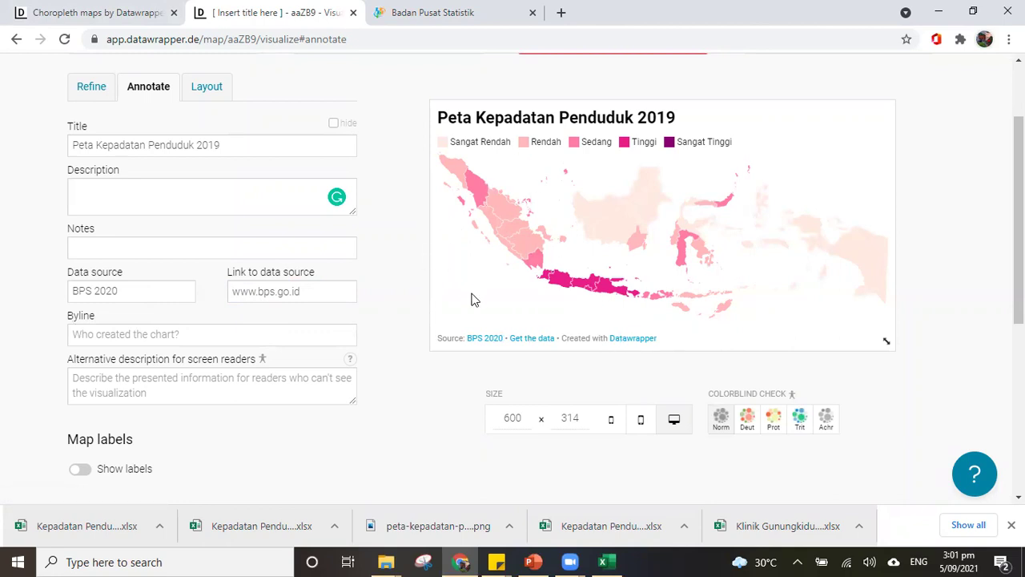
Step: Enable image download options in the map's footer layout, and try the embed link, switching it off again
scroll(200, 337, down, 1)
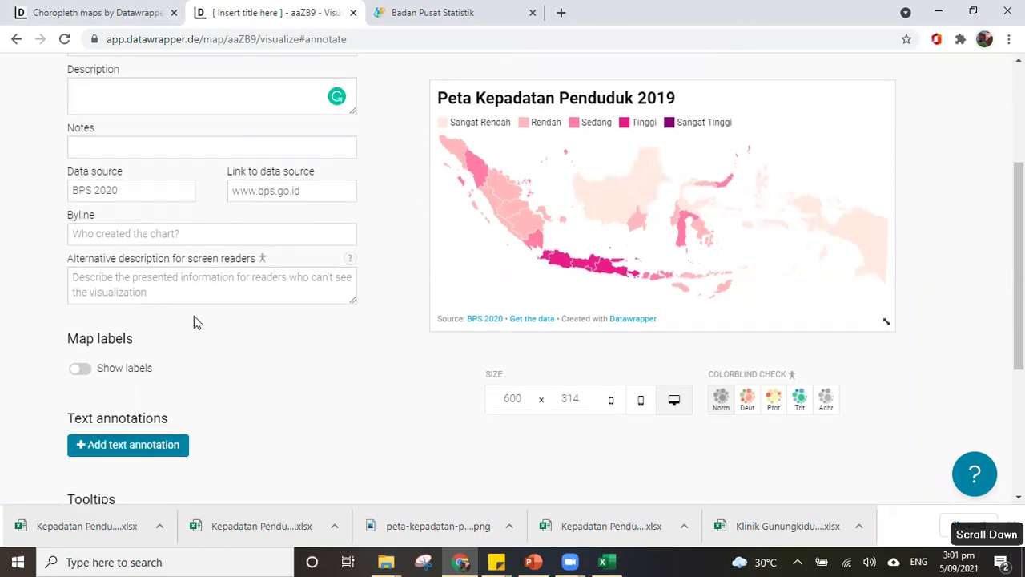
scroll(172, 324, down, 3)
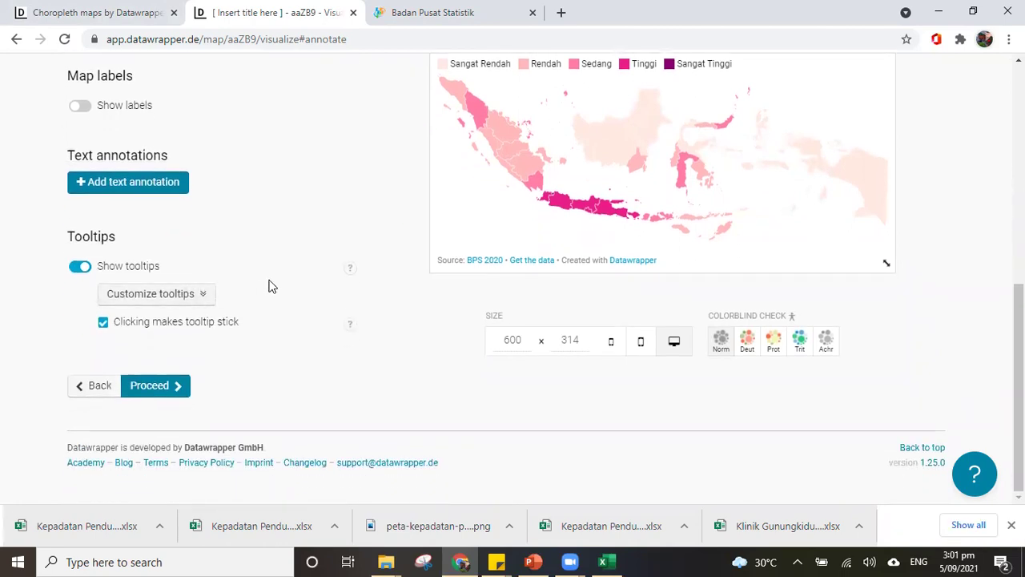
scroll(271, 286, up, 5)
click(206, 197)
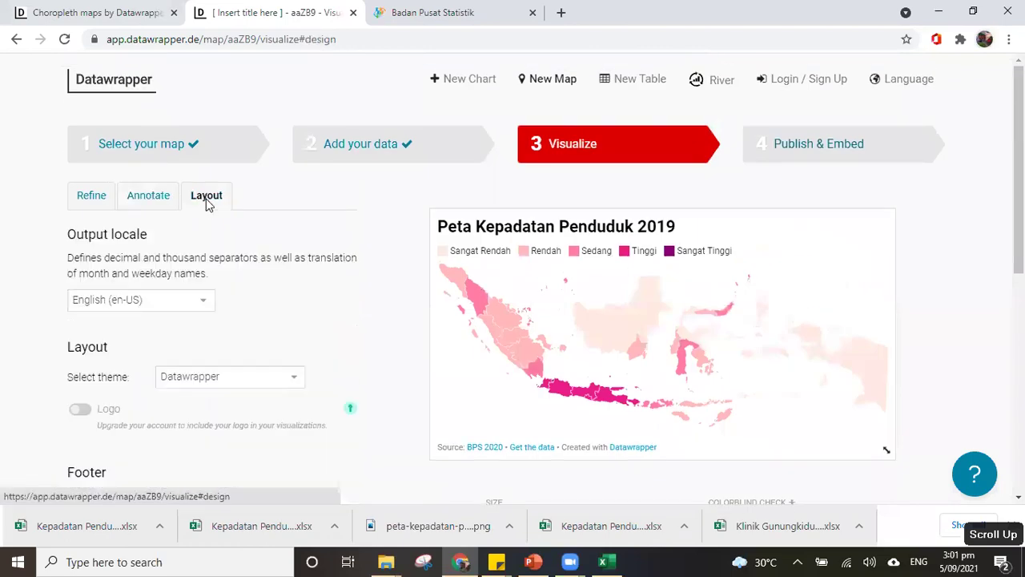
scroll(233, 288, down, 1)
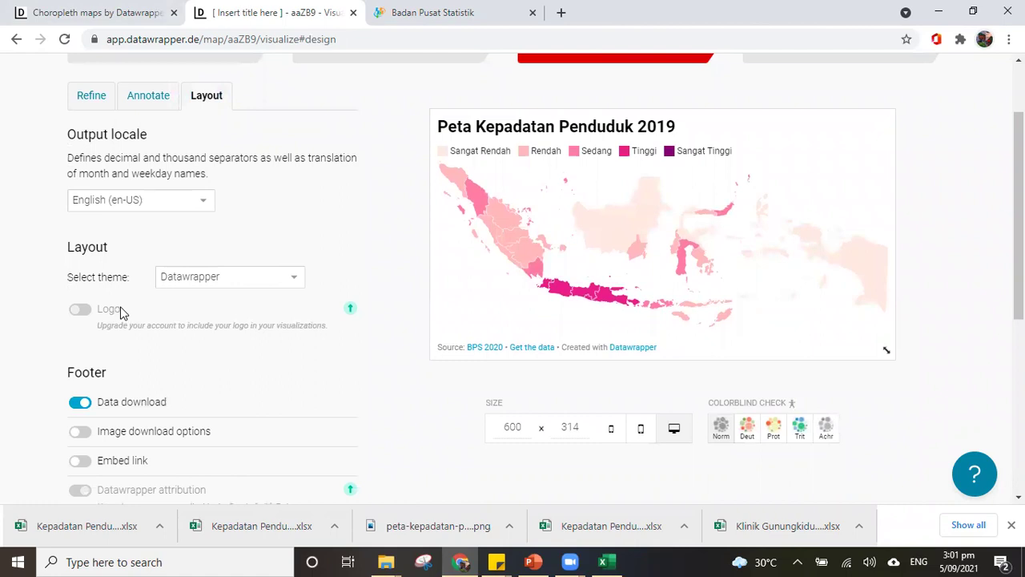
scroll(145, 310, down, 1)
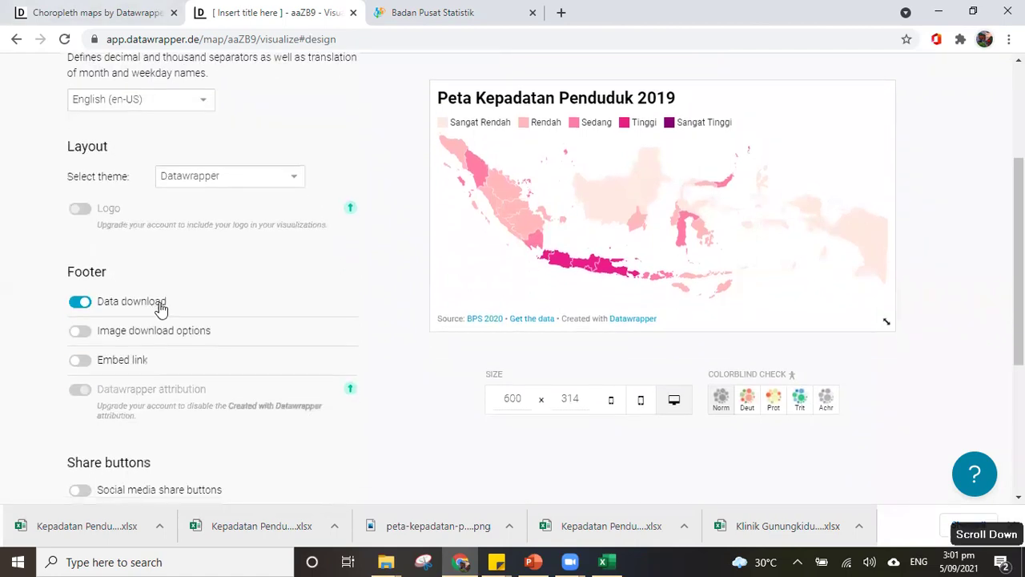
click(81, 333)
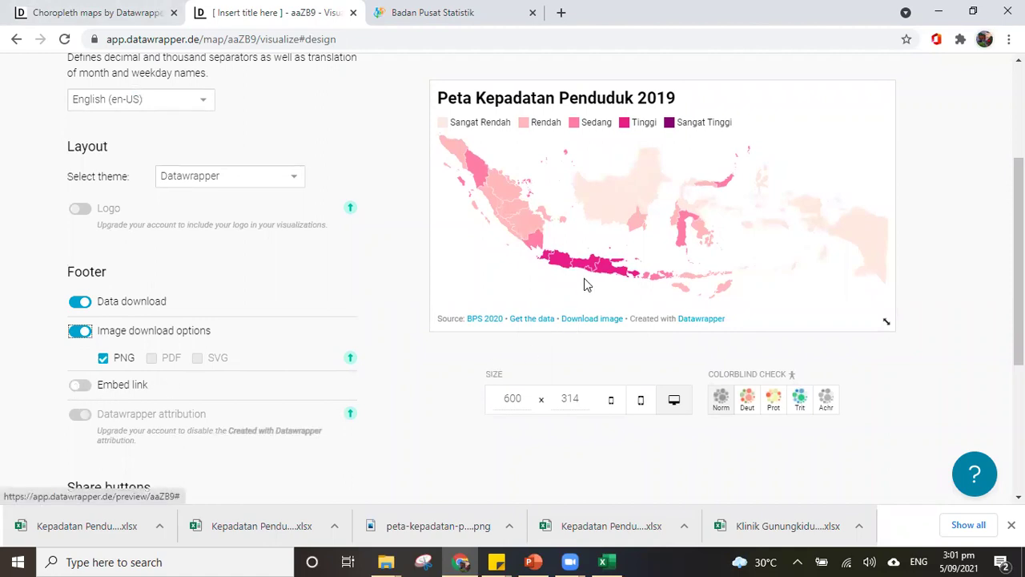
click(82, 387)
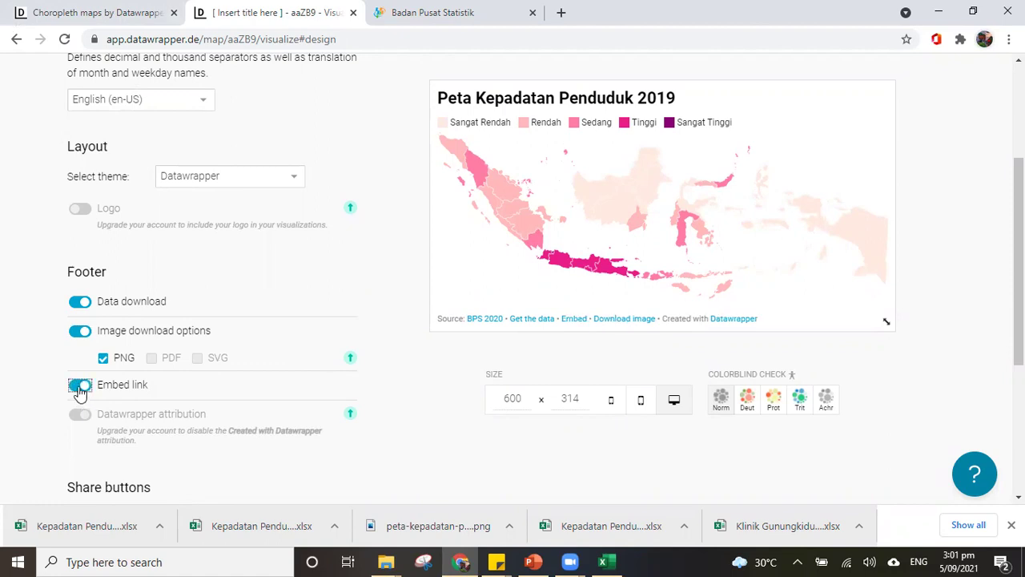
click(80, 389)
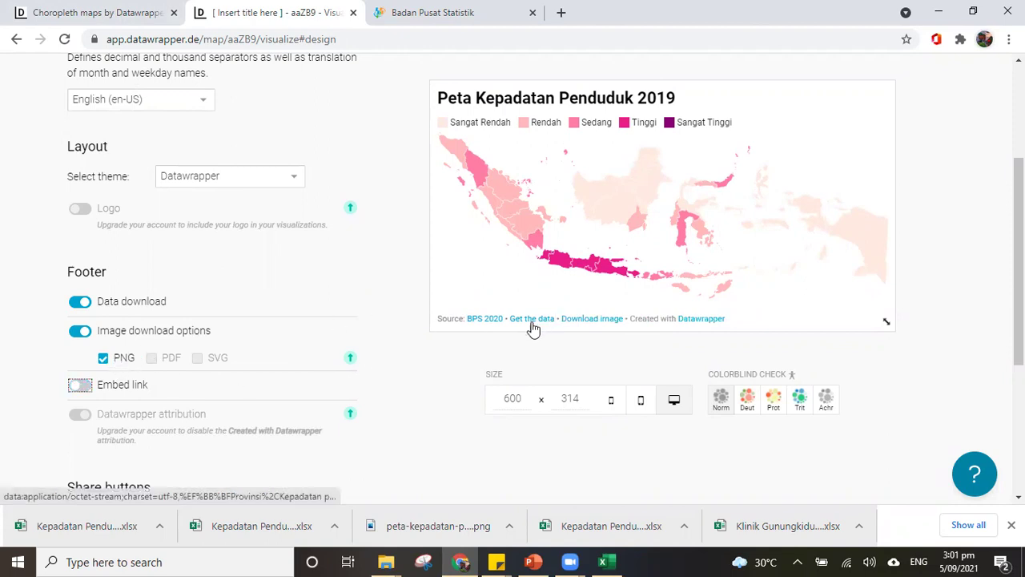
Step: Download the map as a PNG from the preview's footer and open the image to check it
click(574, 319)
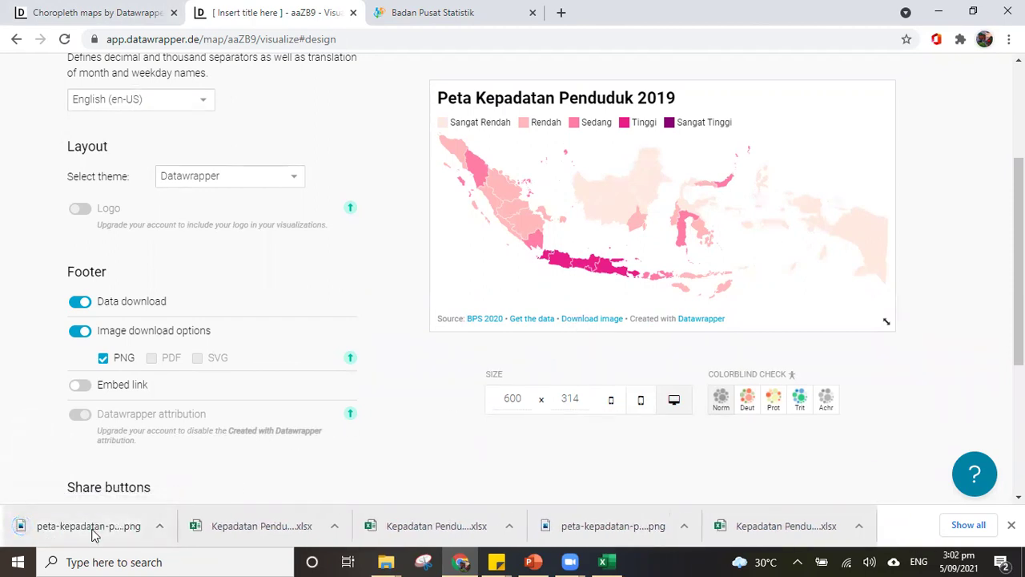
click(92, 532)
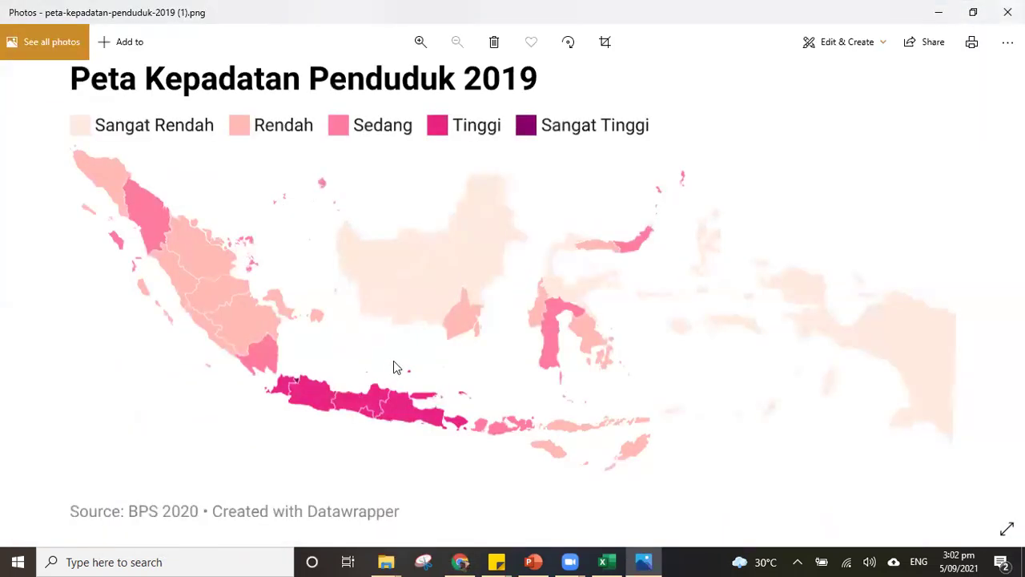
scroll(393, 361, down, 1)
click(930, 18)
Step: Fill in the map's byline annotation with the author's full name
scroll(127, 284, up, 3)
click(149, 194)
scroll(136, 280, down, 1)
scroll(160, 312, down, 2)
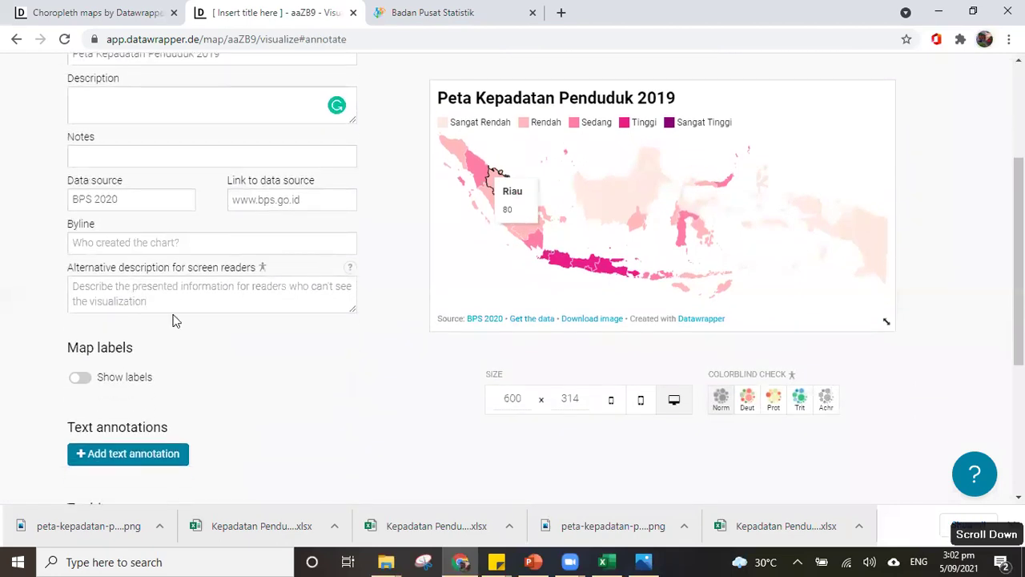
click(128, 244)
click(137, 274)
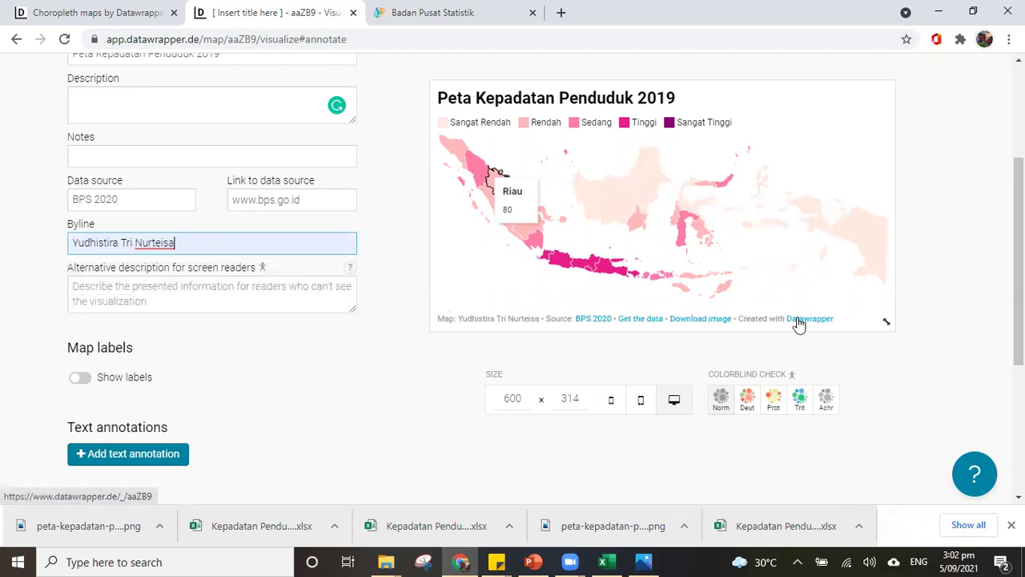
Step: Go back through the layout options and proceed to the Publish & Embed stage
scroll(540, 274, up, 1)
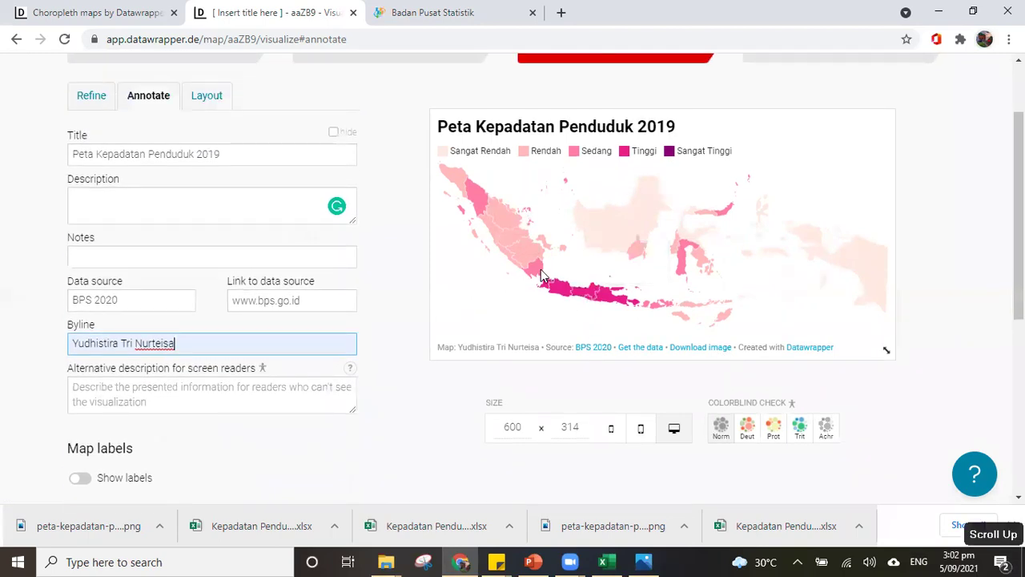
scroll(540, 275, up, 1)
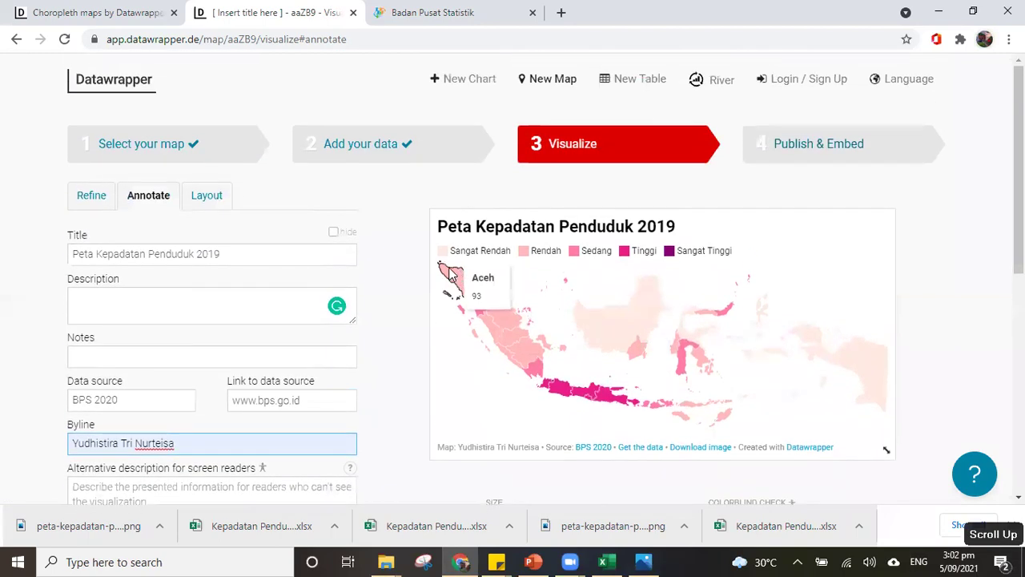
click(207, 196)
scroll(395, 263, down, 4)
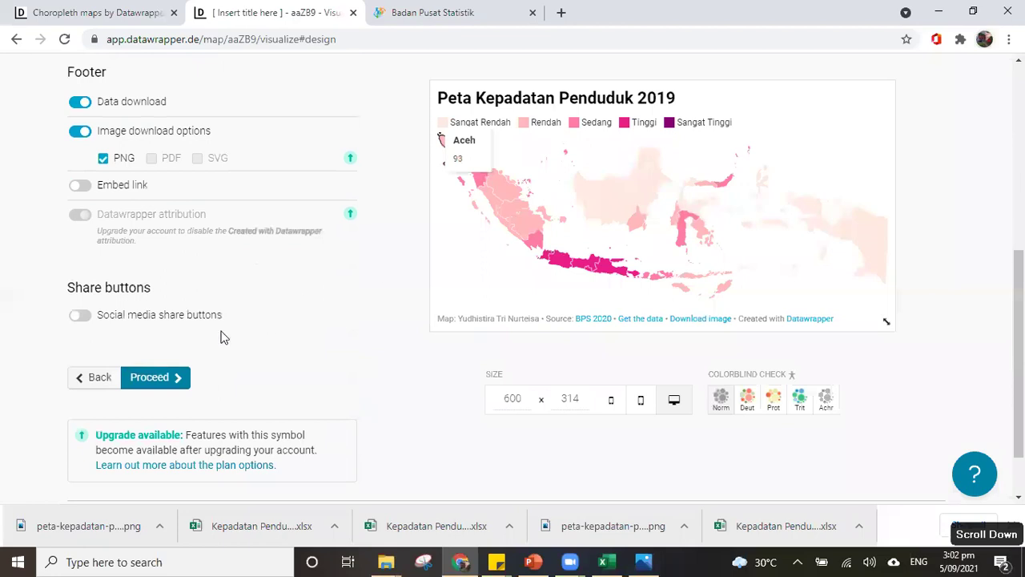
click(153, 382)
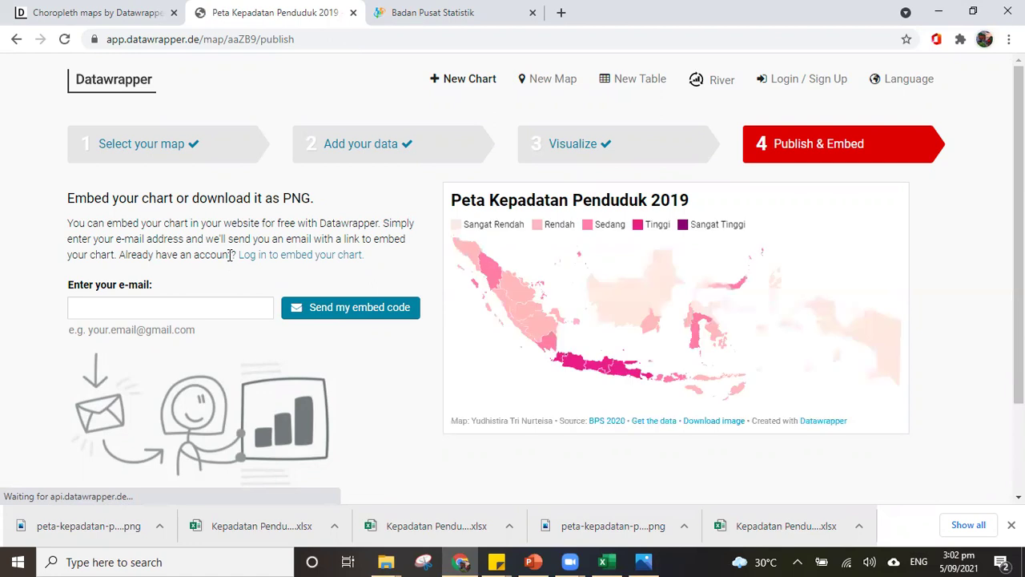
Step: Examine the embed-by-email form and the tooltips of provinces in Sumatra and Kalimantan on the finished map
click(190, 306)
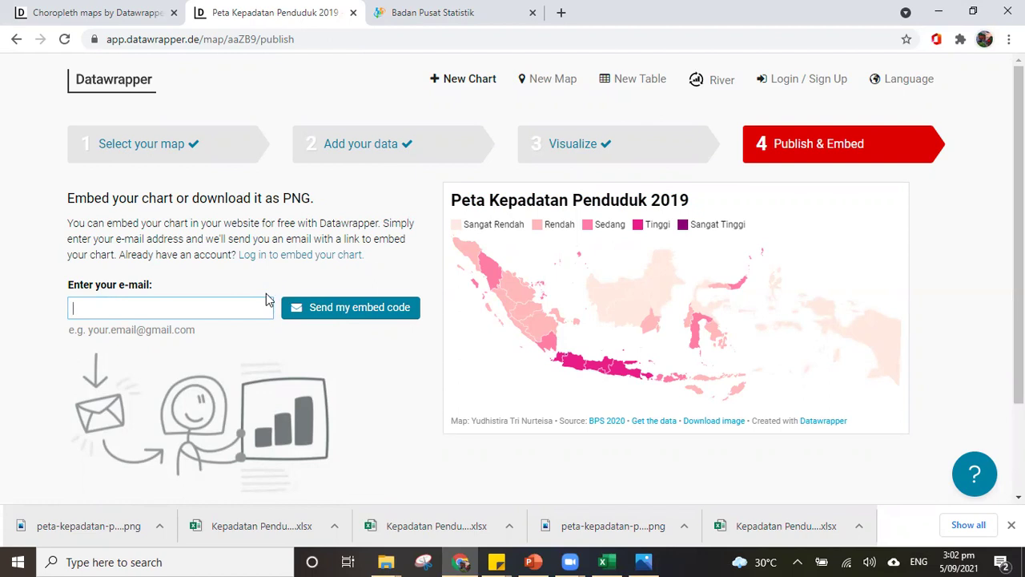
scroll(448, 306, down, 2)
mouse_move(485, 262)
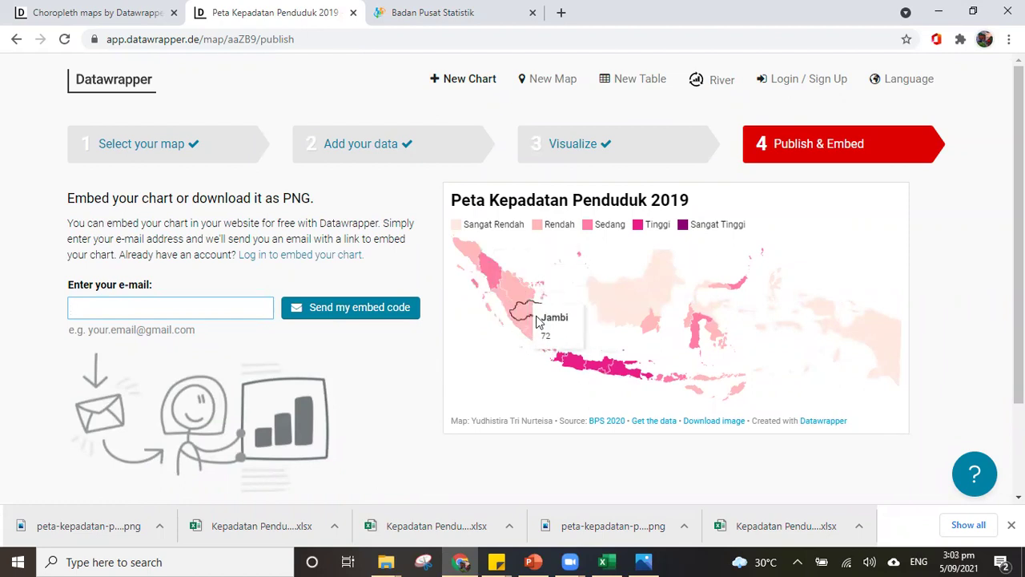
mouse_move(615, 294)
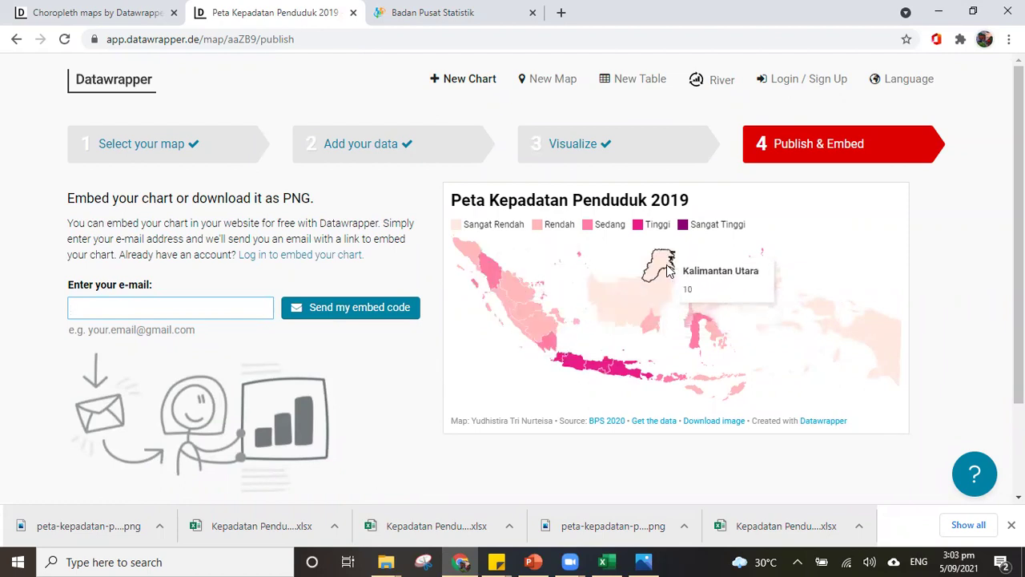
mouse_move(640, 315)
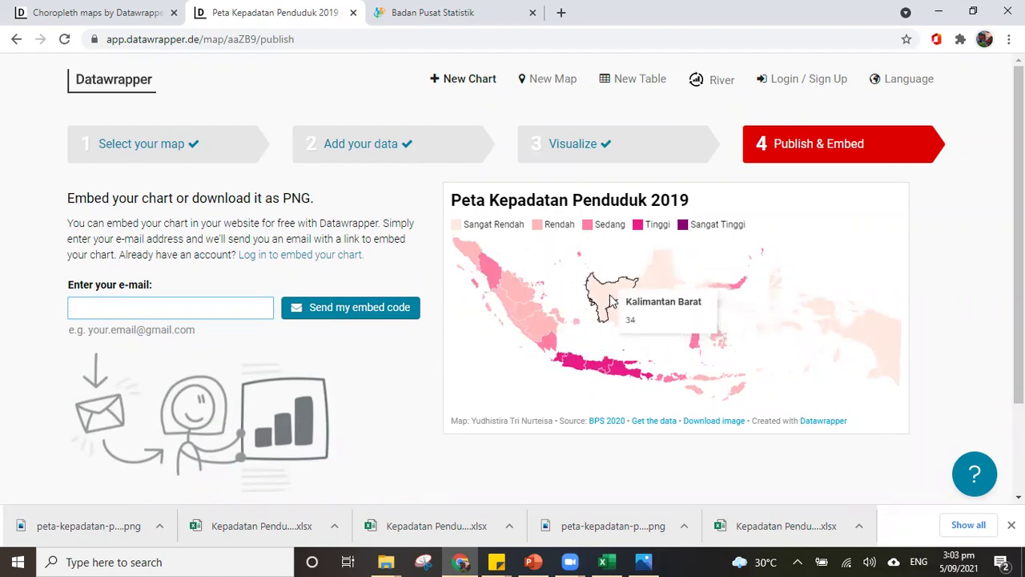